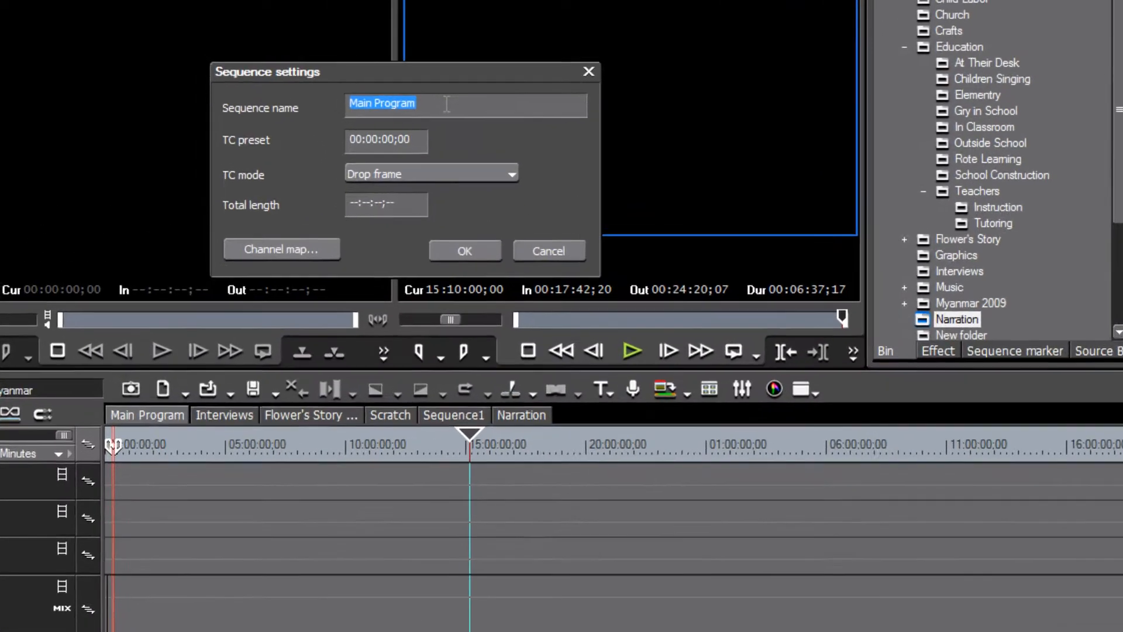
Rename the Main Program sequence as Jungle Flower English.
text(Ju)
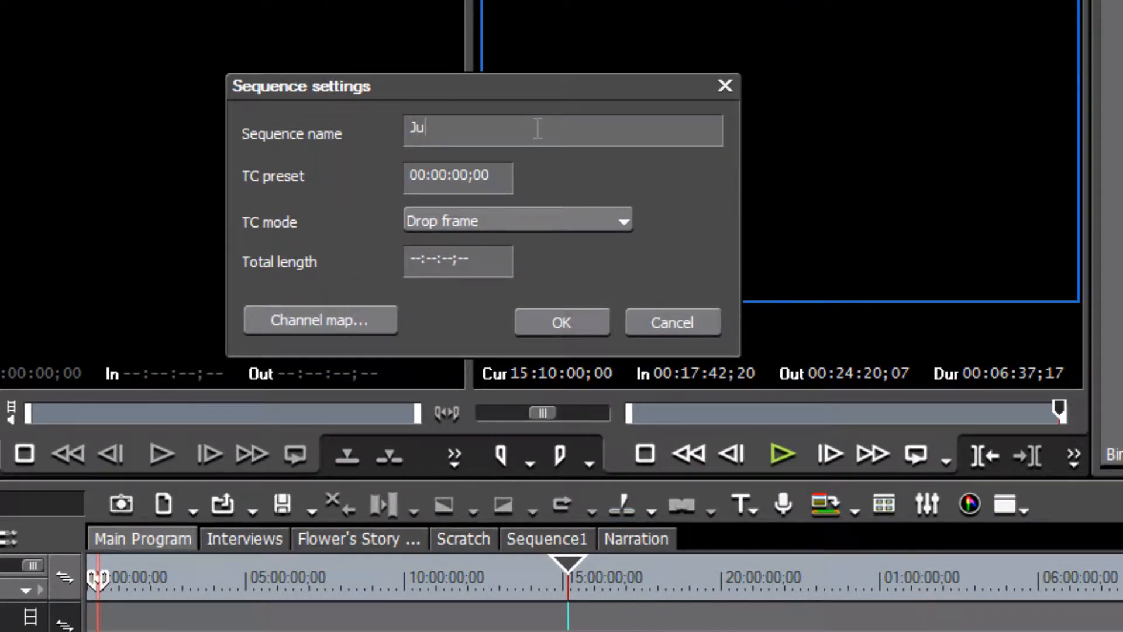
text(ngle Flower Englis)
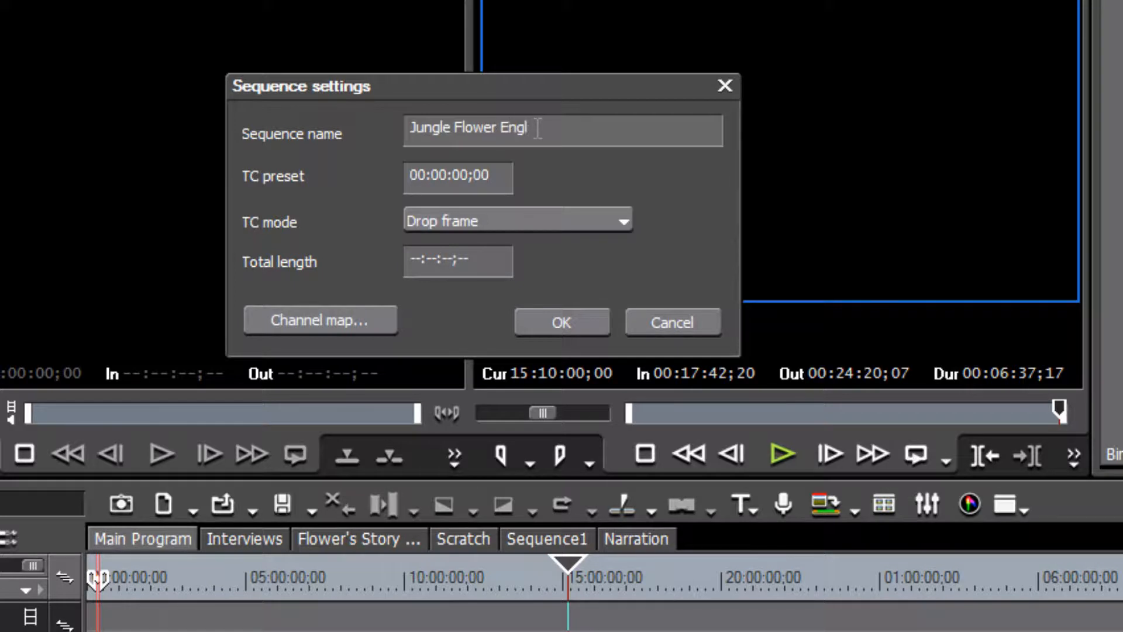
text(h)
click(574, 323)
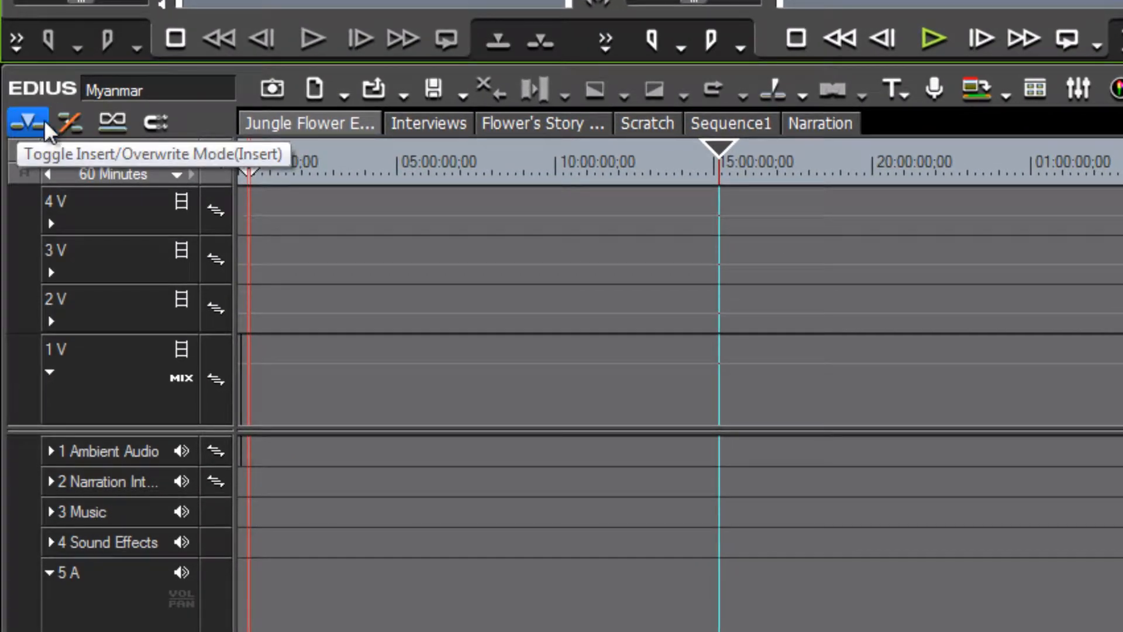
Switch timeline editing to overwrite mode, with source video patched to track 1 V and audio to the 2 Narration track.
click(25, 124)
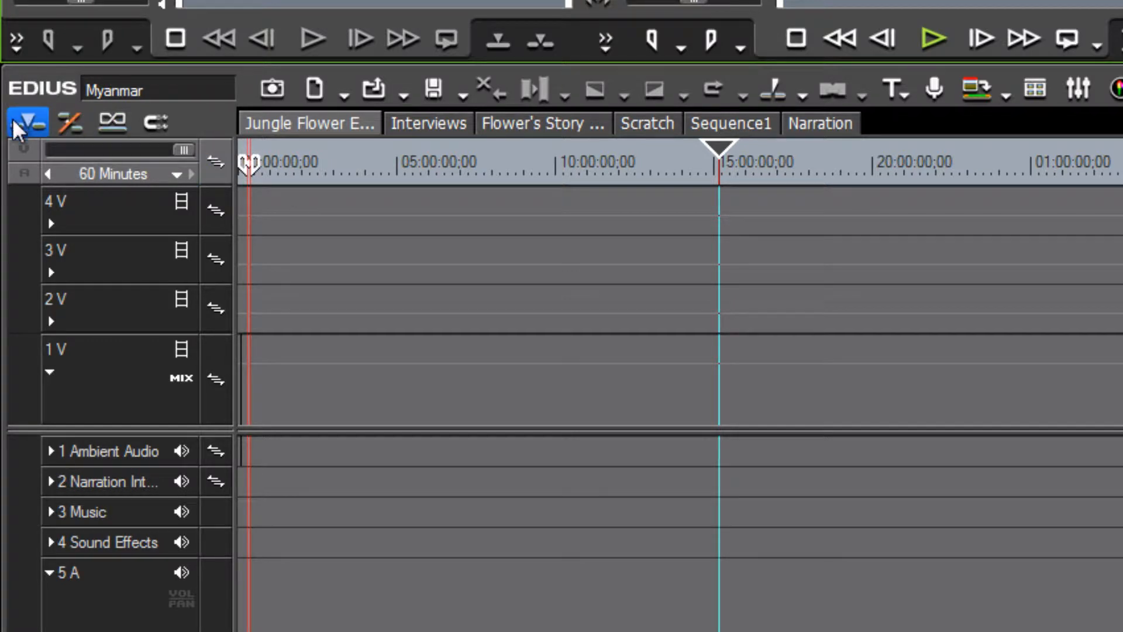
click(24, 172)
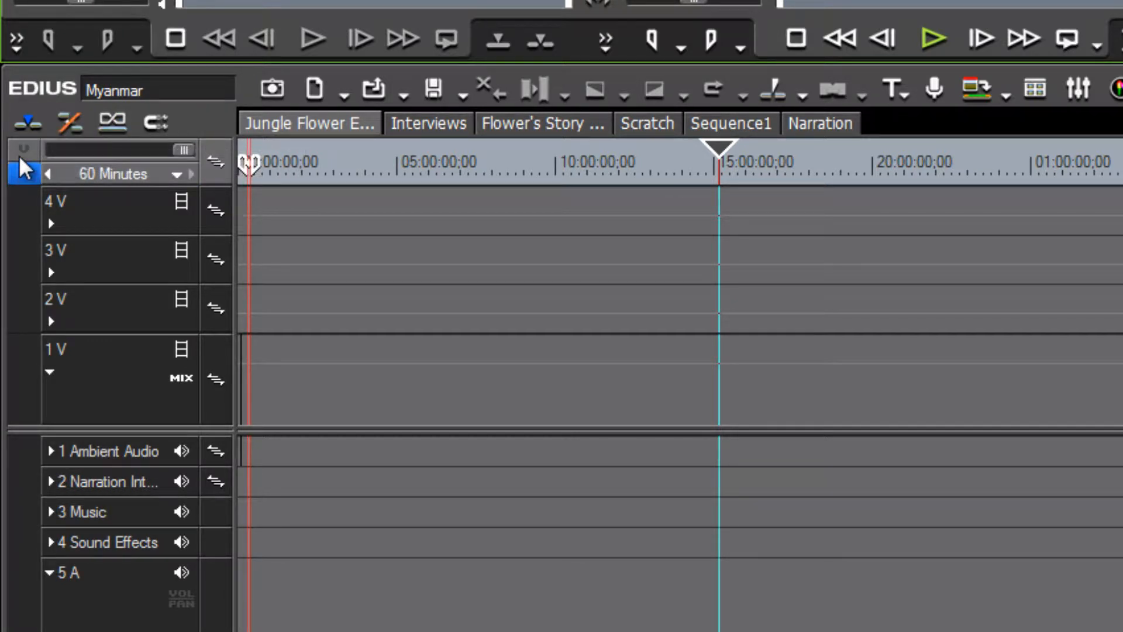
click(24, 119)
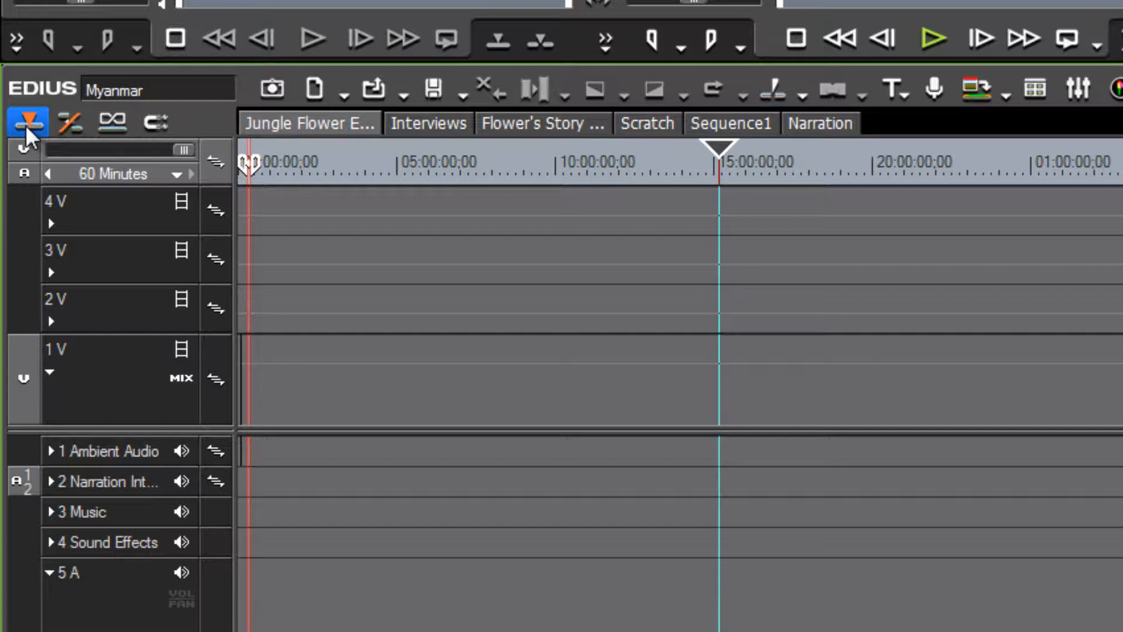
click(79, 124)
Delete the two uppermost video tracks, 4 V and 3 V, from the sequence.
right_click(116, 209)
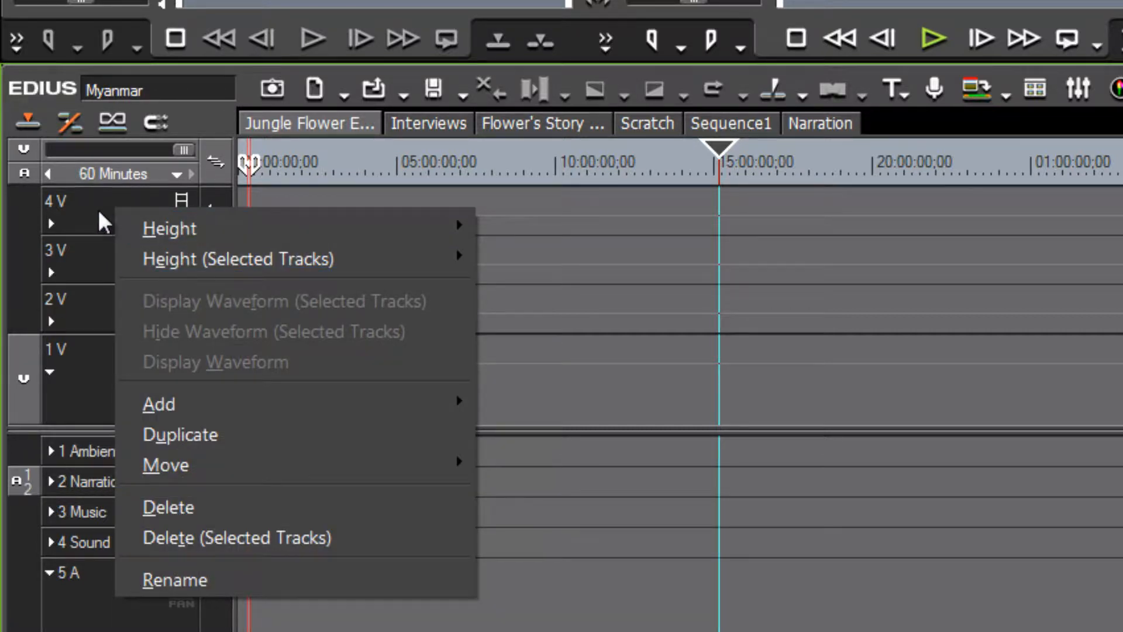
click(100, 267)
right_click(104, 216)
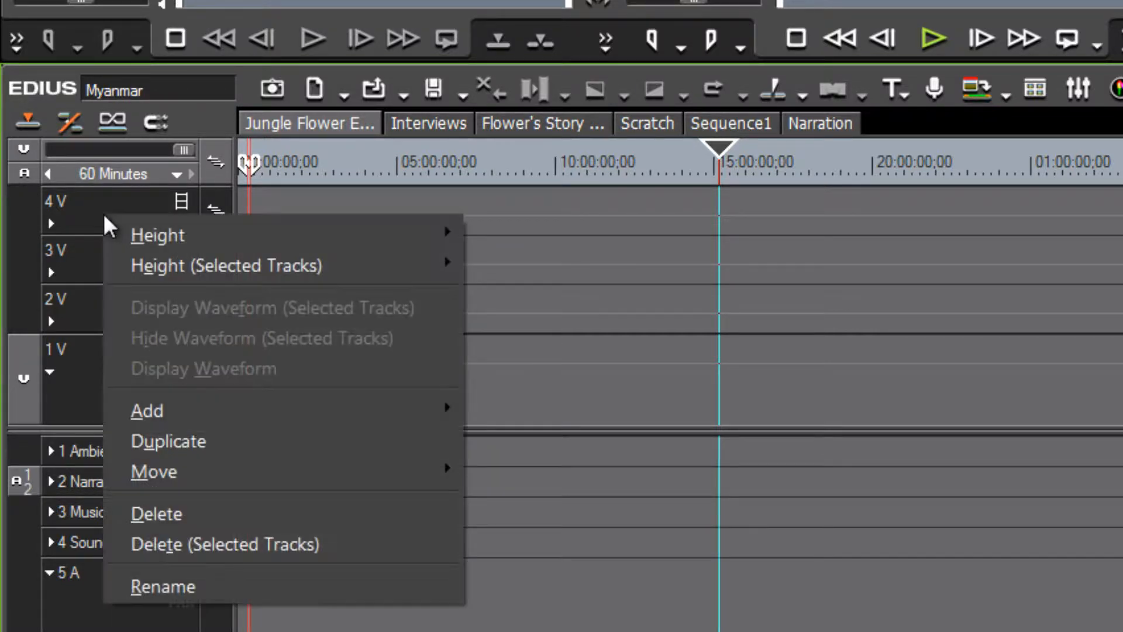
click(163, 513)
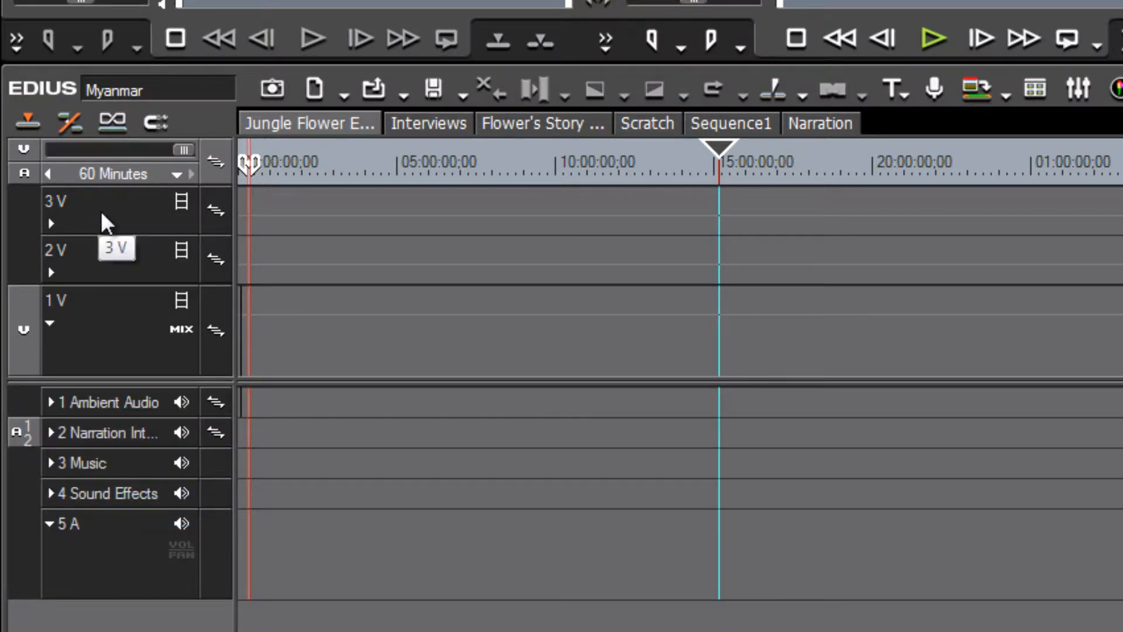
right_click(102, 216)
click(162, 515)
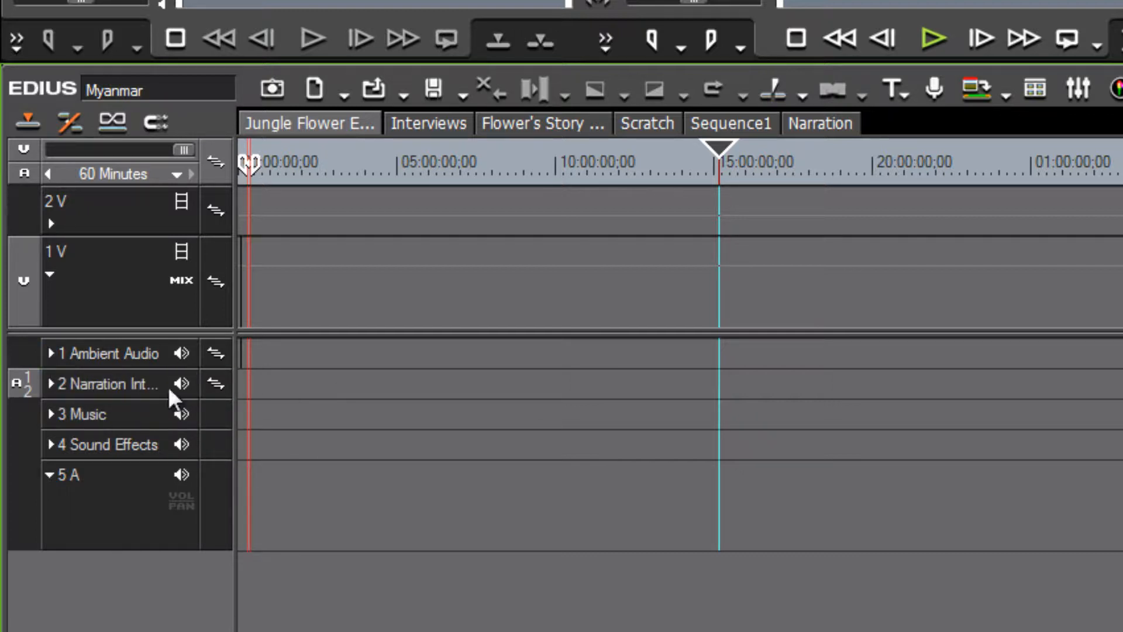
Expand the 2 Narration and 3 Music audio tracks and set the track height to 3.
click(52, 385)
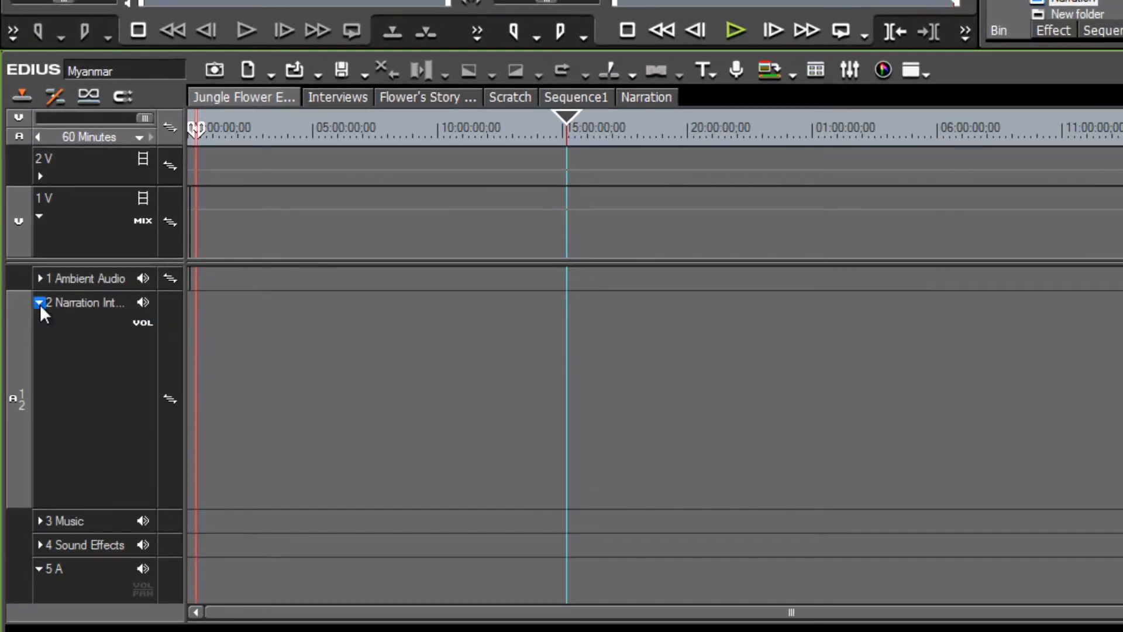
click(39, 520)
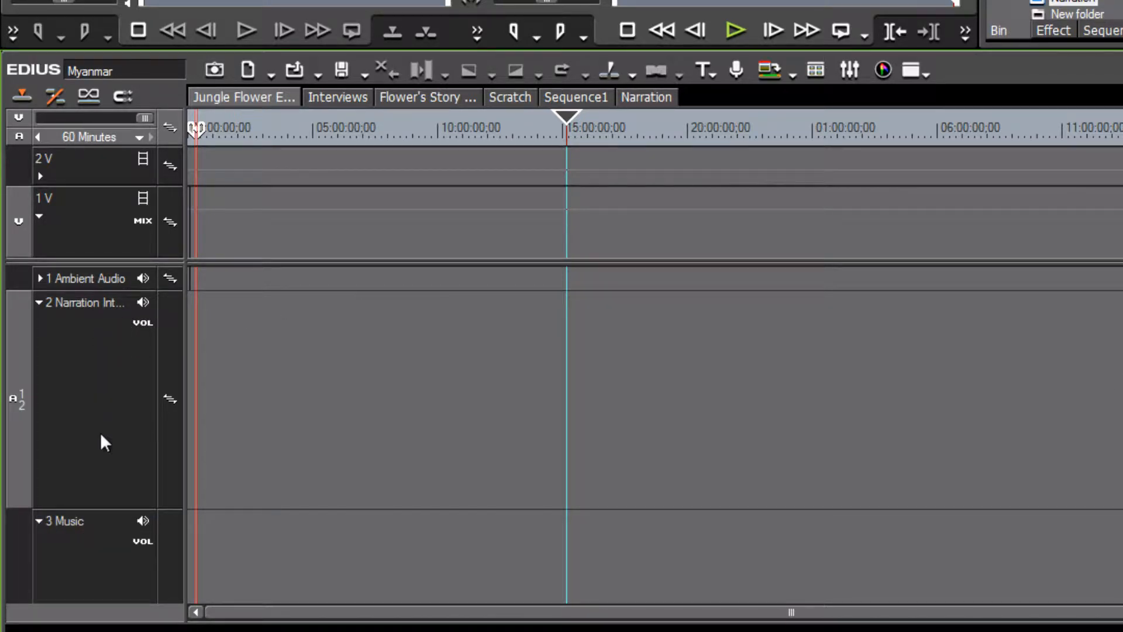
right_click(89, 368)
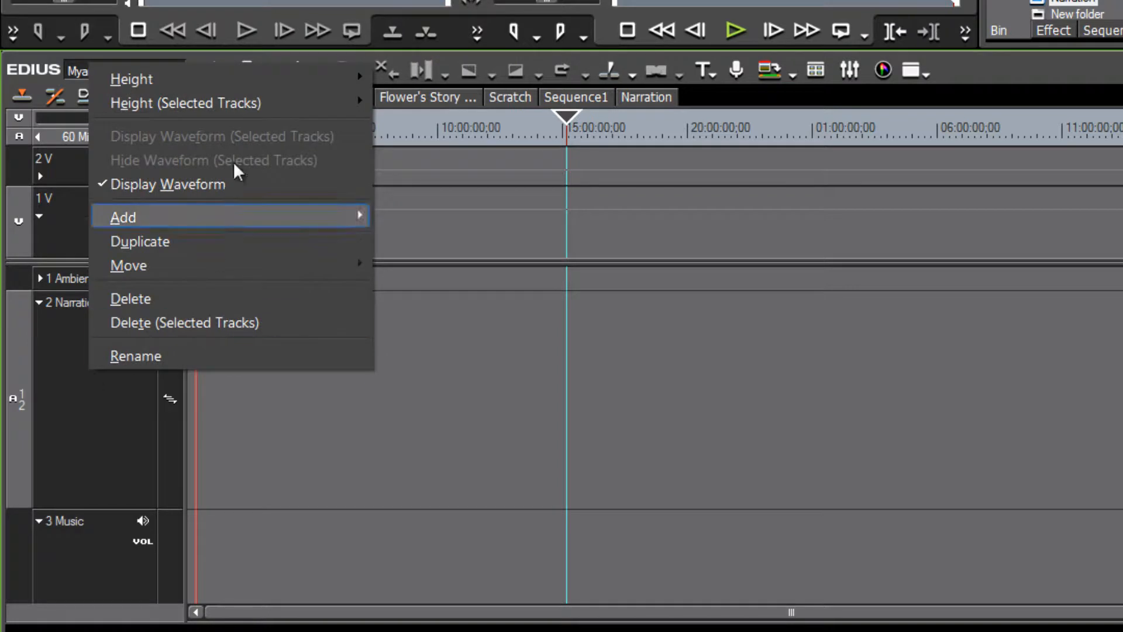
mouse_move(245, 82)
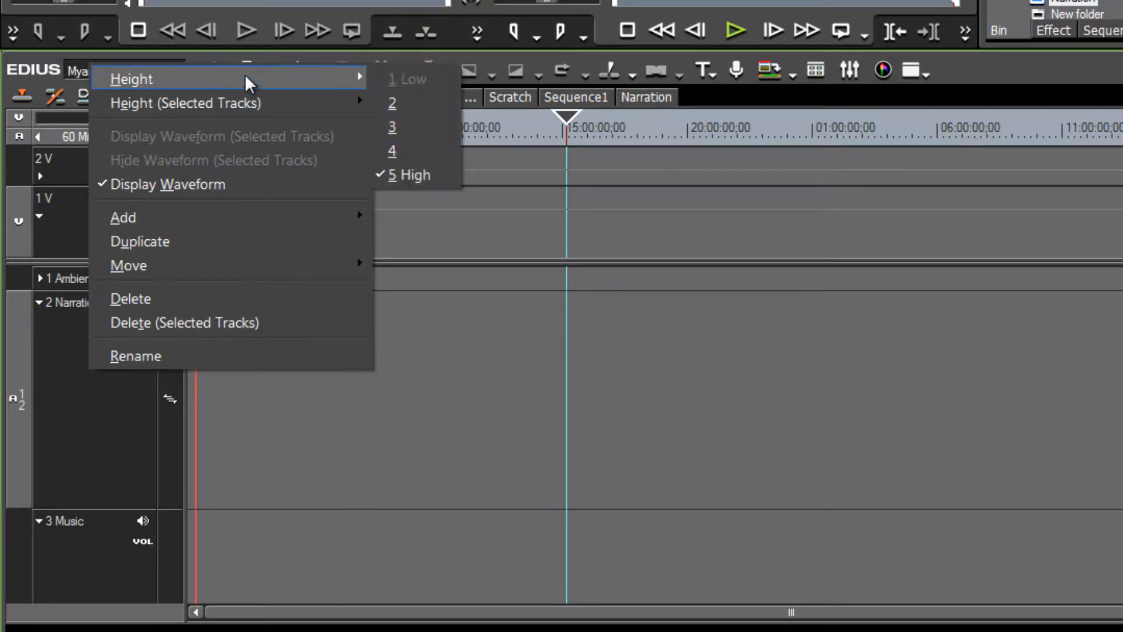
click(410, 129)
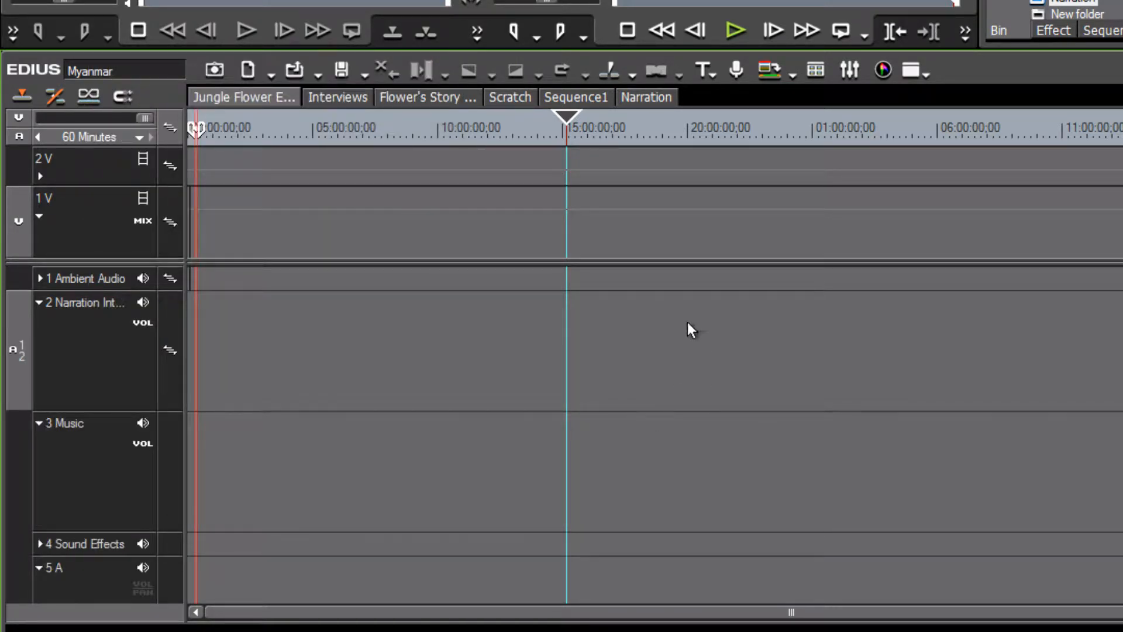
click(80, 314)
click(96, 469)
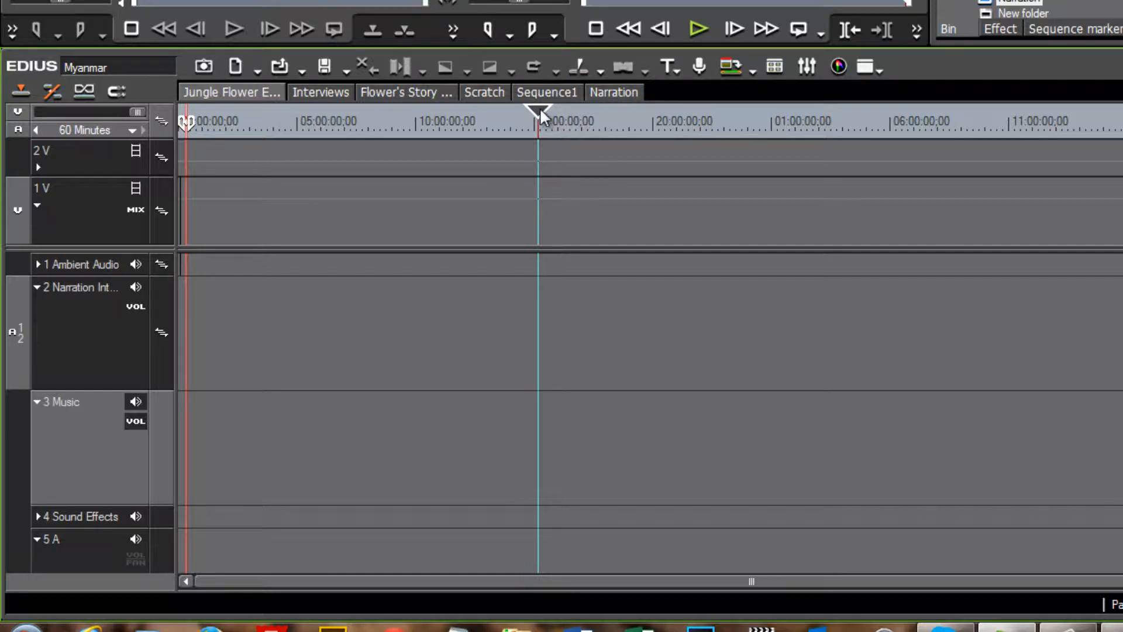
Examine the empty timeline by scrubbing the playhead at the 30-minute and 5-minute time scales.
drag(540, 108, 321, 180)
click(325, 121)
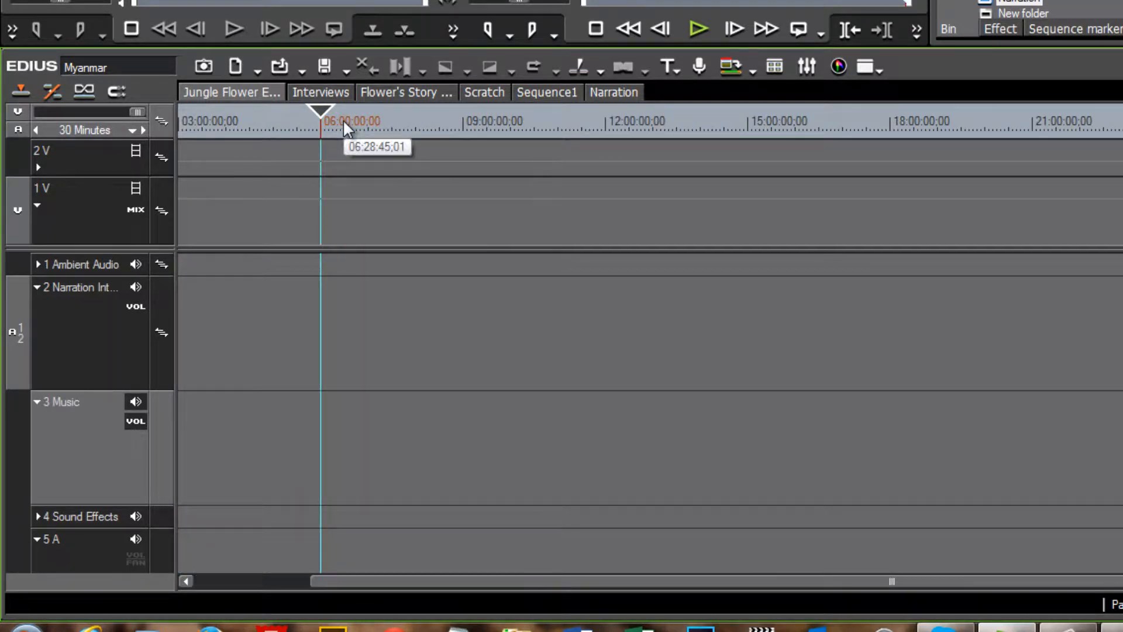
scroll(343, 119, up, 3)
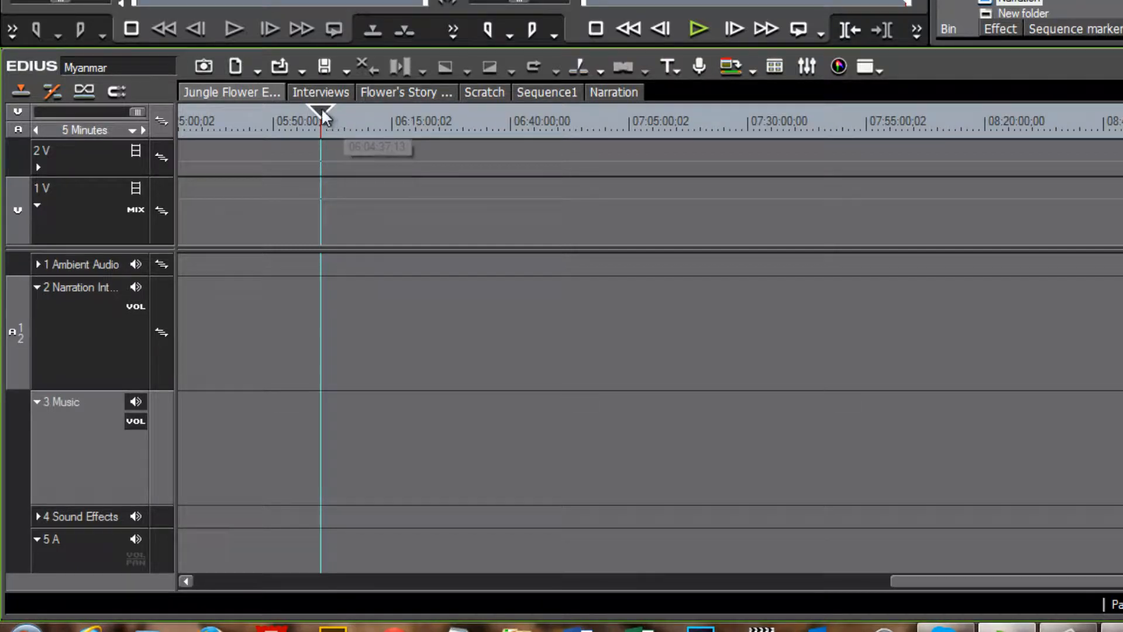
drag(322, 107, 296, 119)
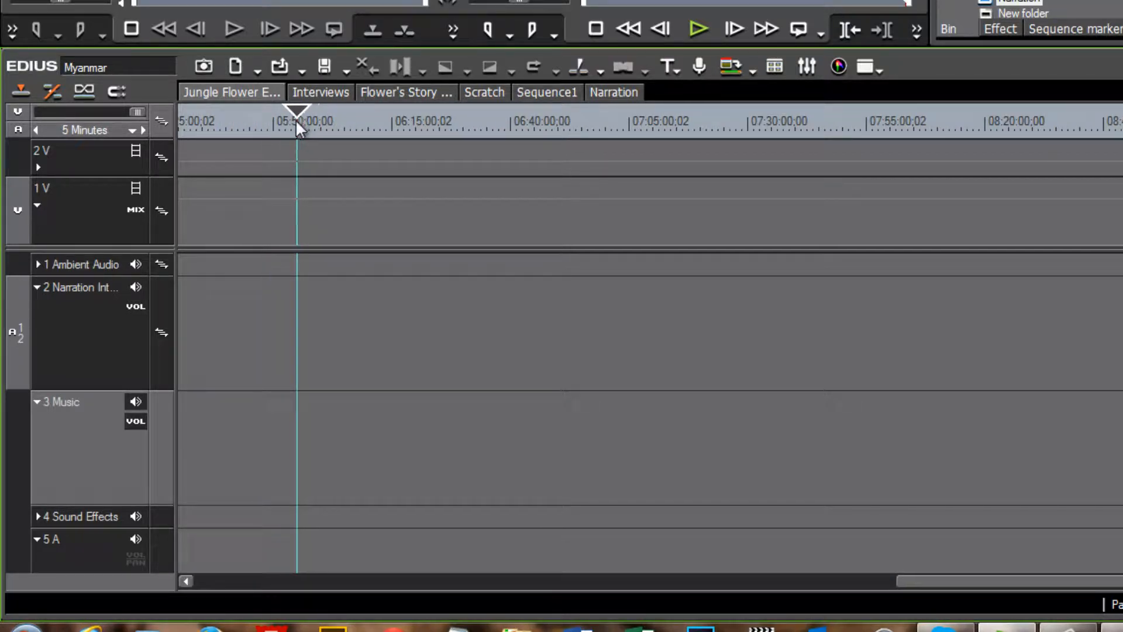
scroll(353, 153, down, 3)
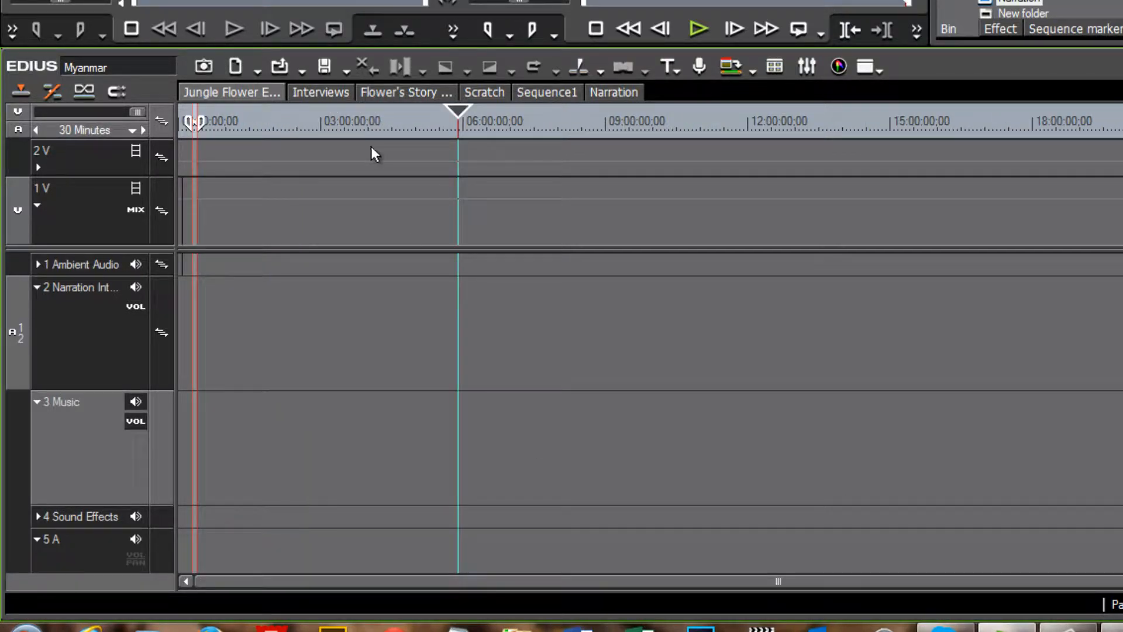
scroll(454, 169, up, 3)
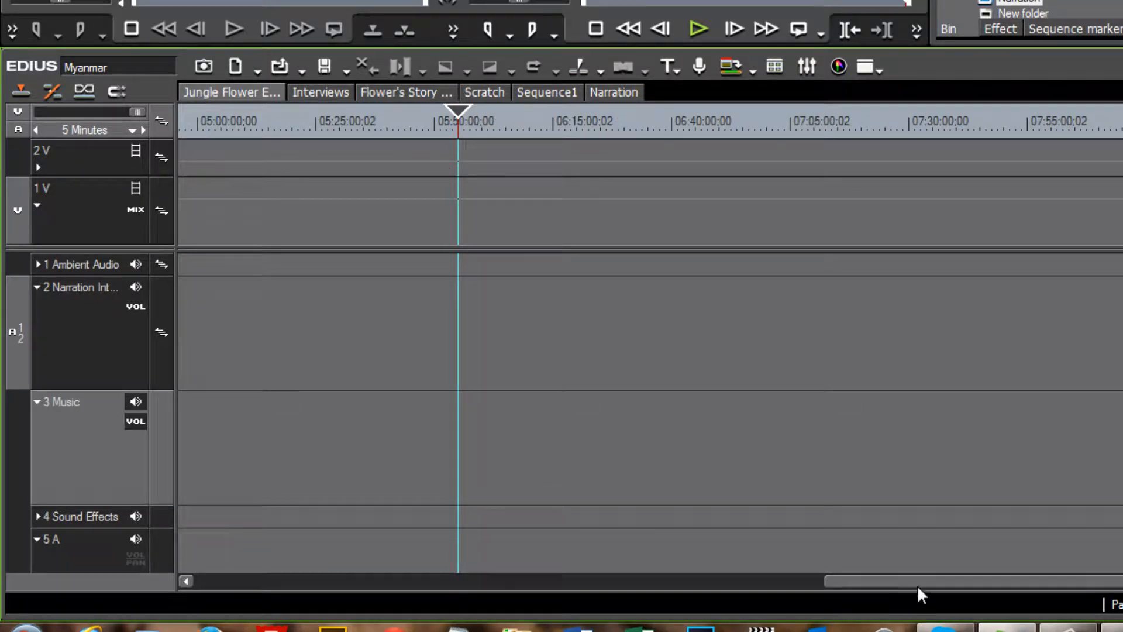
drag(919, 585, 434, 588)
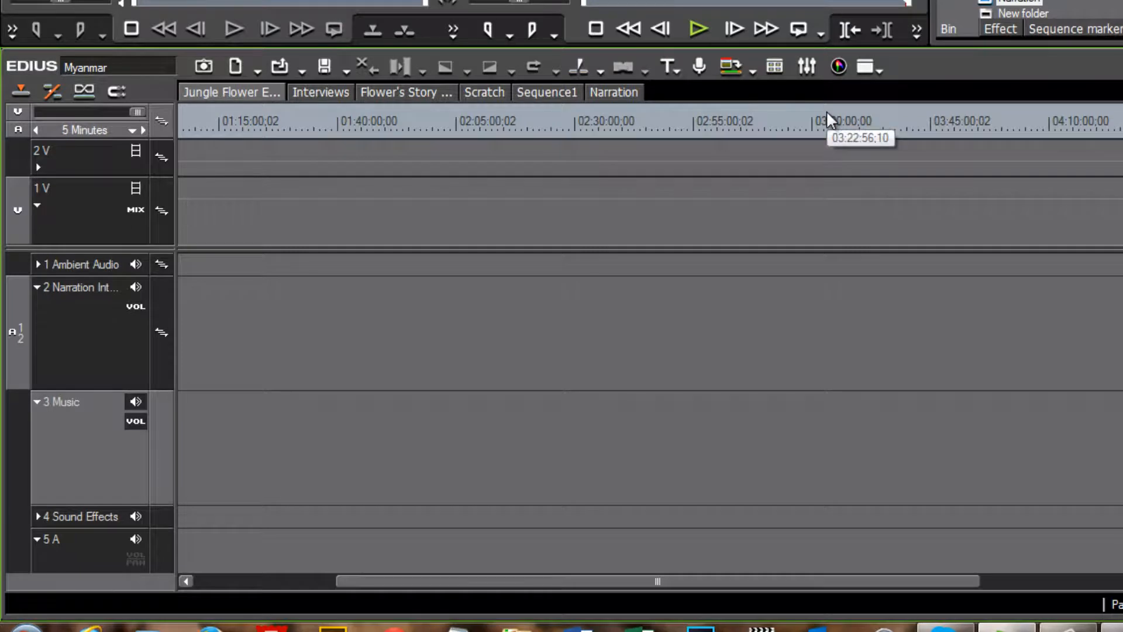
drag(626, 120, 440, 153)
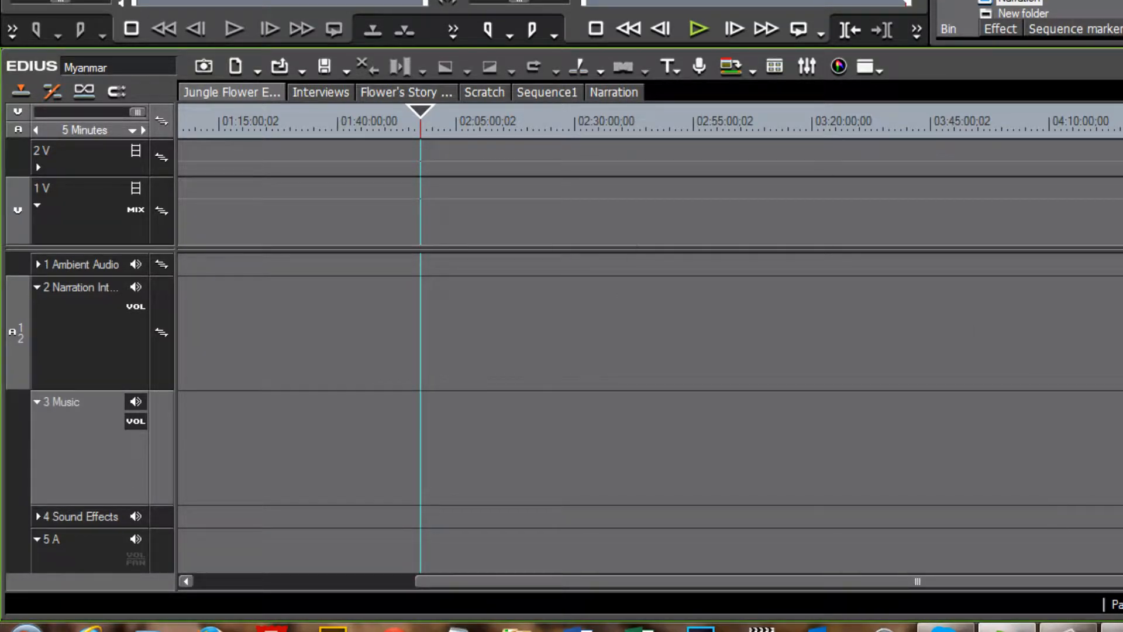
View the Scratch sequence, return to the Jungle Flower English sequence and scrub its timeline.
click(491, 94)
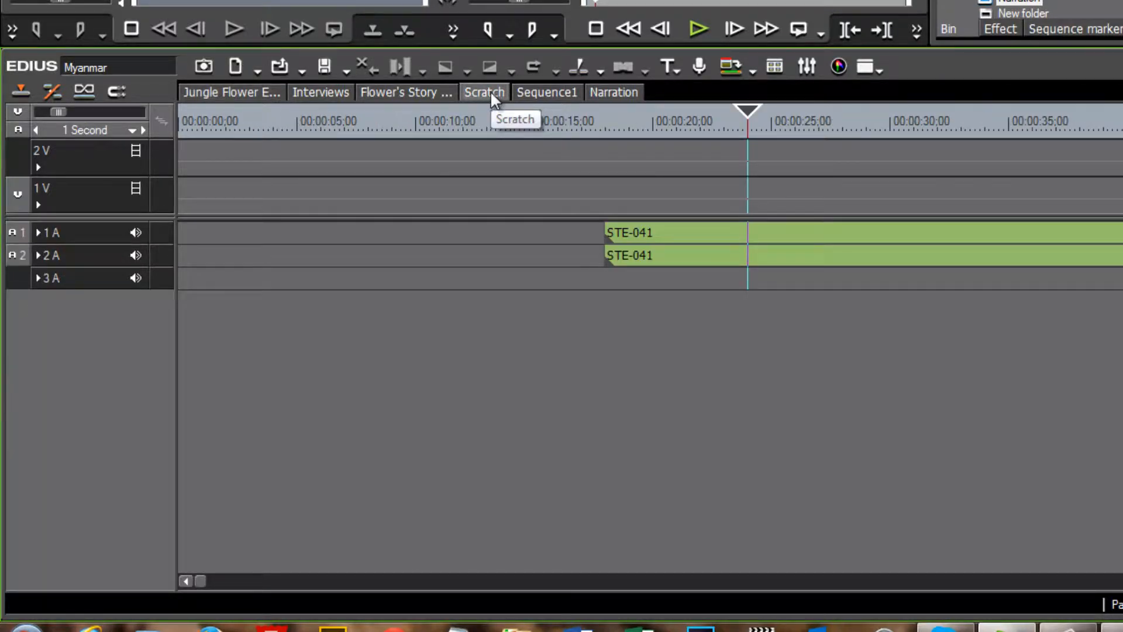
click(258, 94)
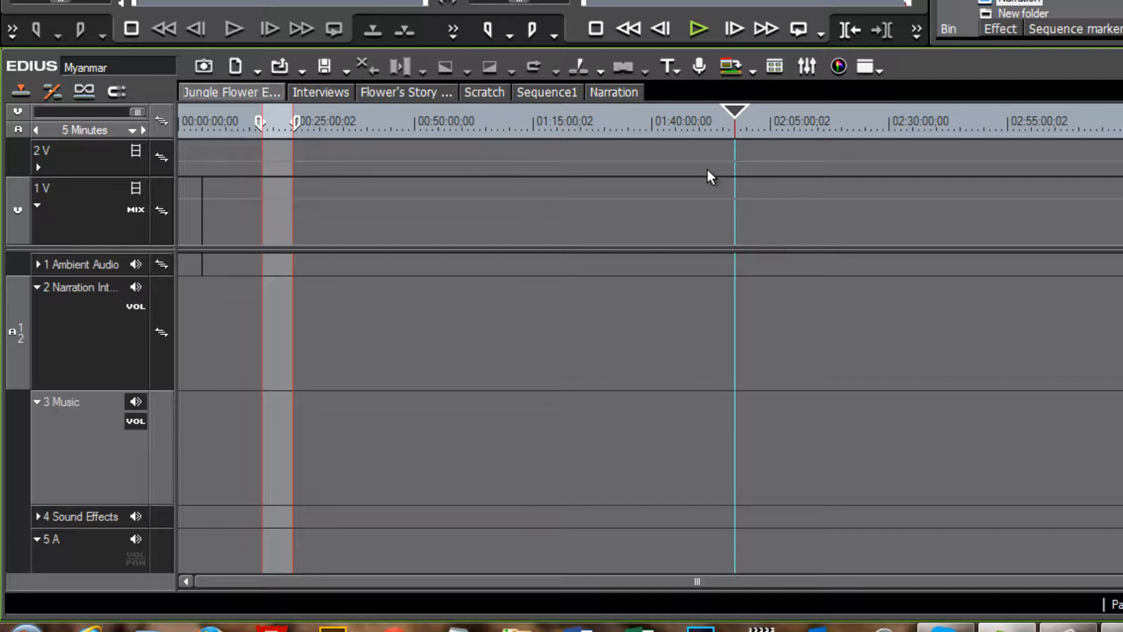
scroll(742, 128, down, 3)
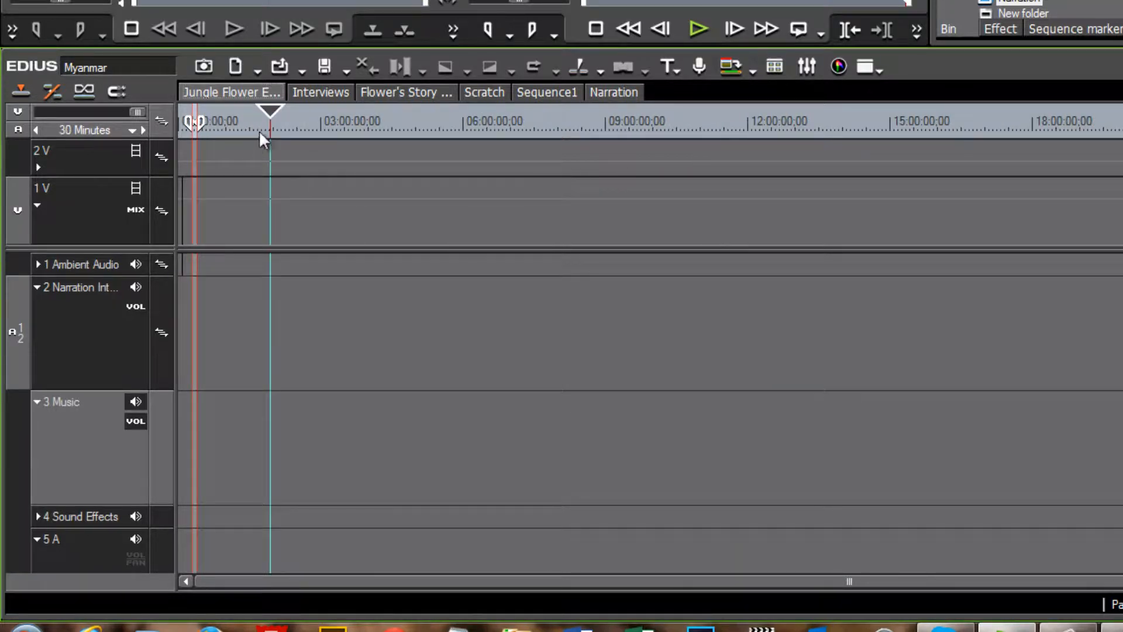
drag(264, 113, 273, 168)
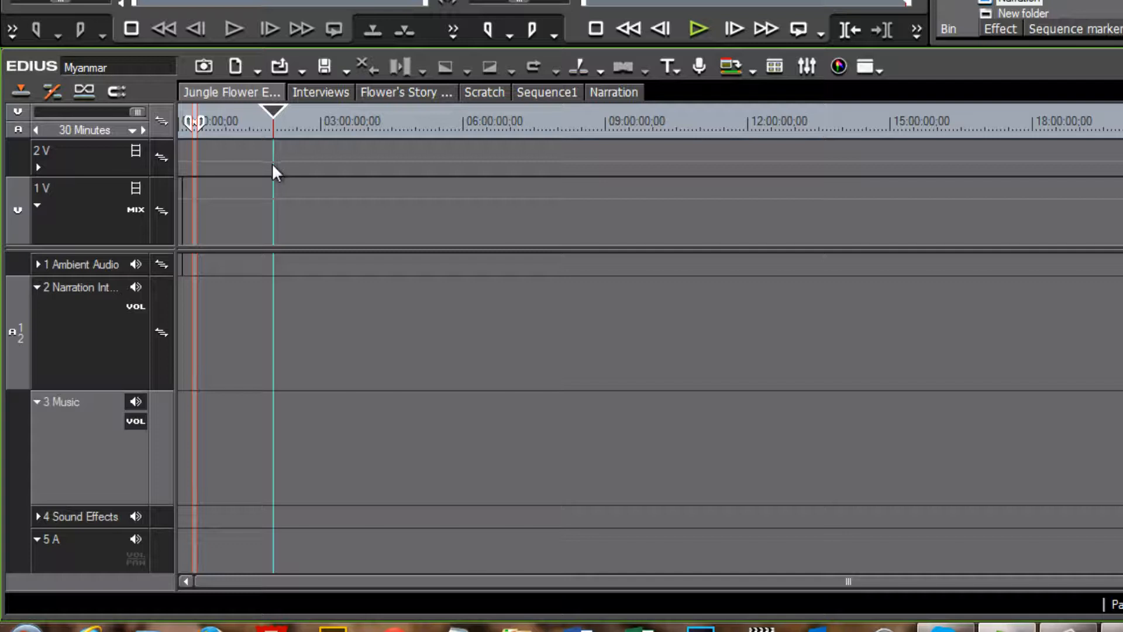
drag(272, 166, 397, 136)
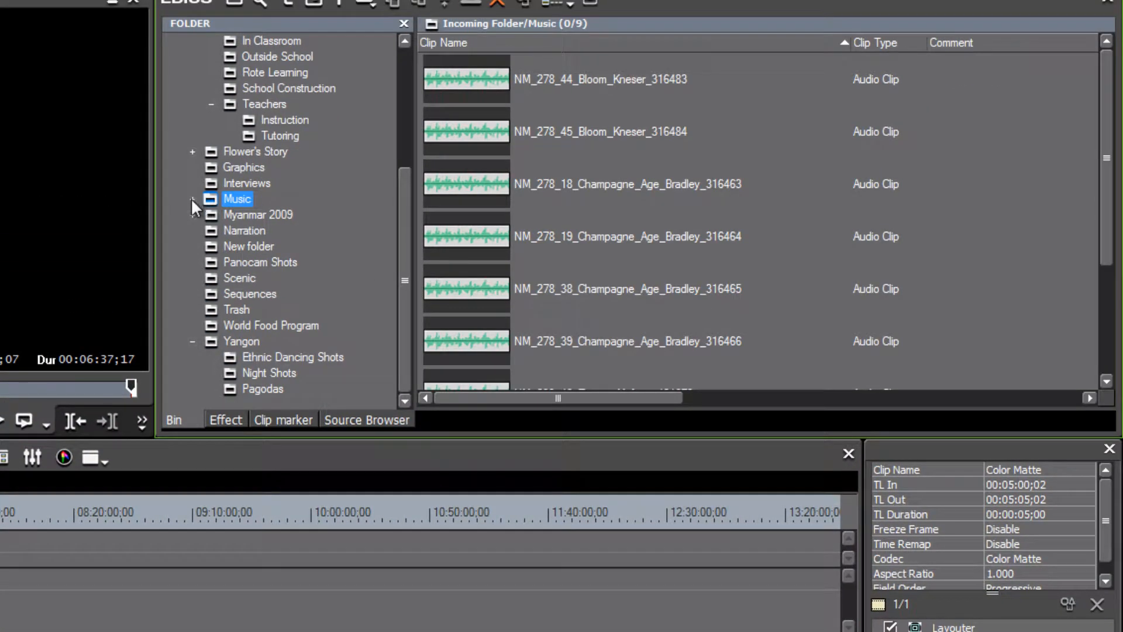
Expand the Music bin and open its Jungle Flower Tracks folder under New Music.
click(192, 199)
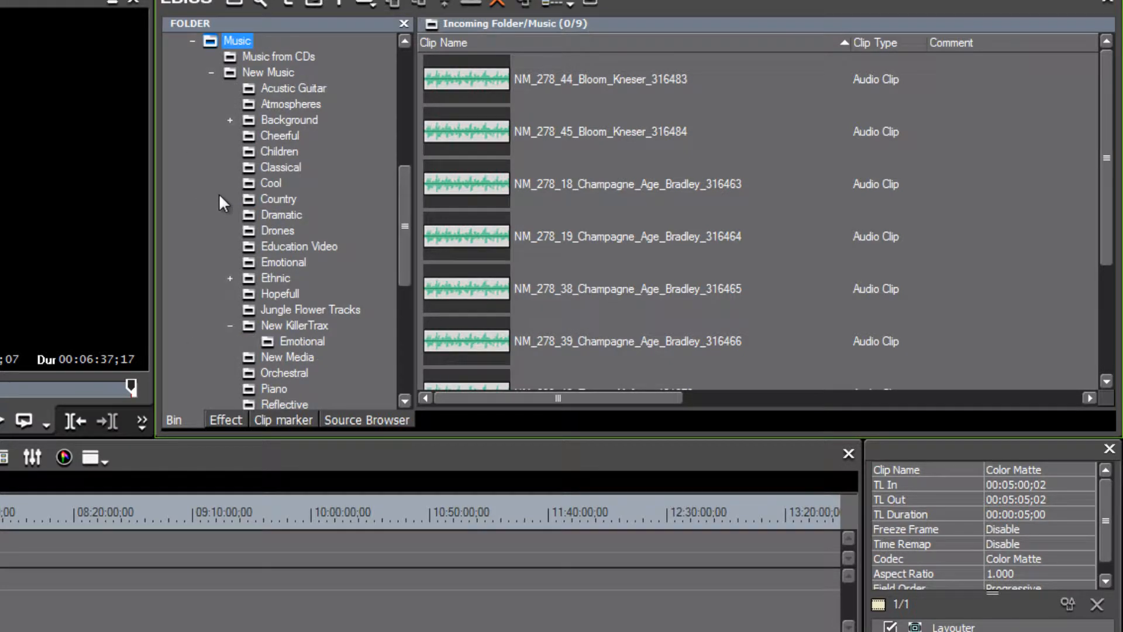
drag(405, 228, 407, 253)
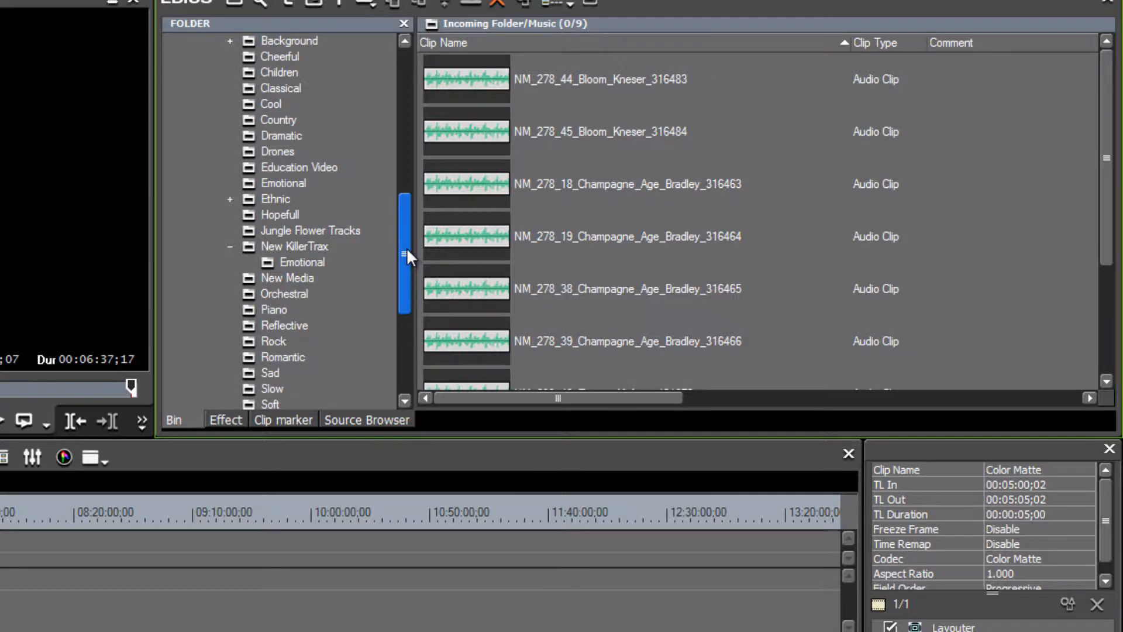
drag(406, 248, 420, 208)
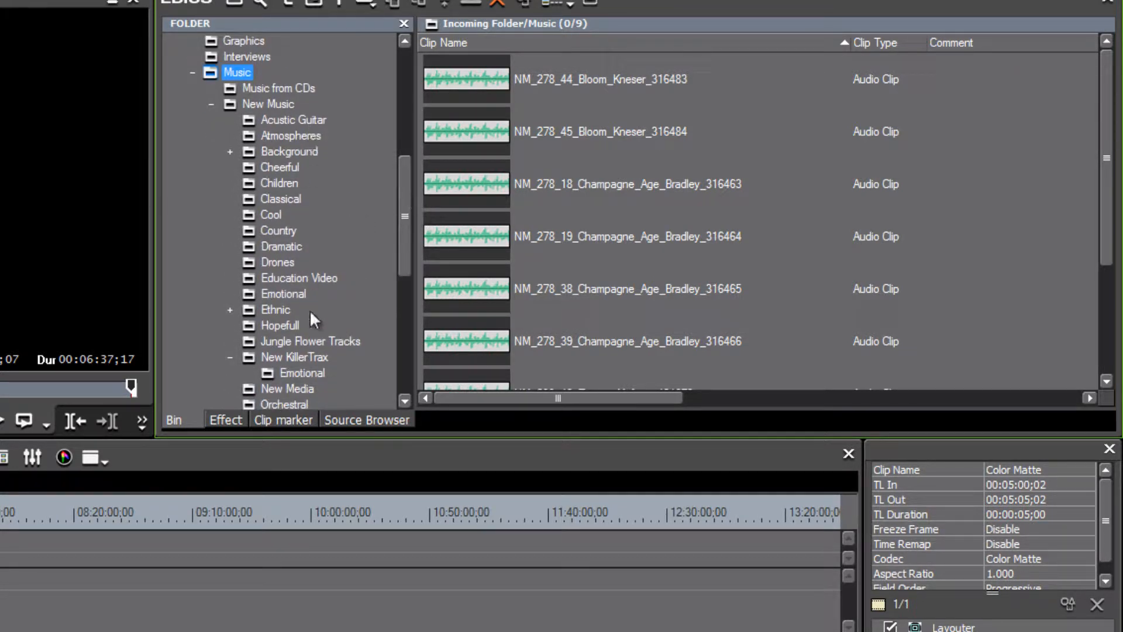
drag(402, 215, 403, 255)
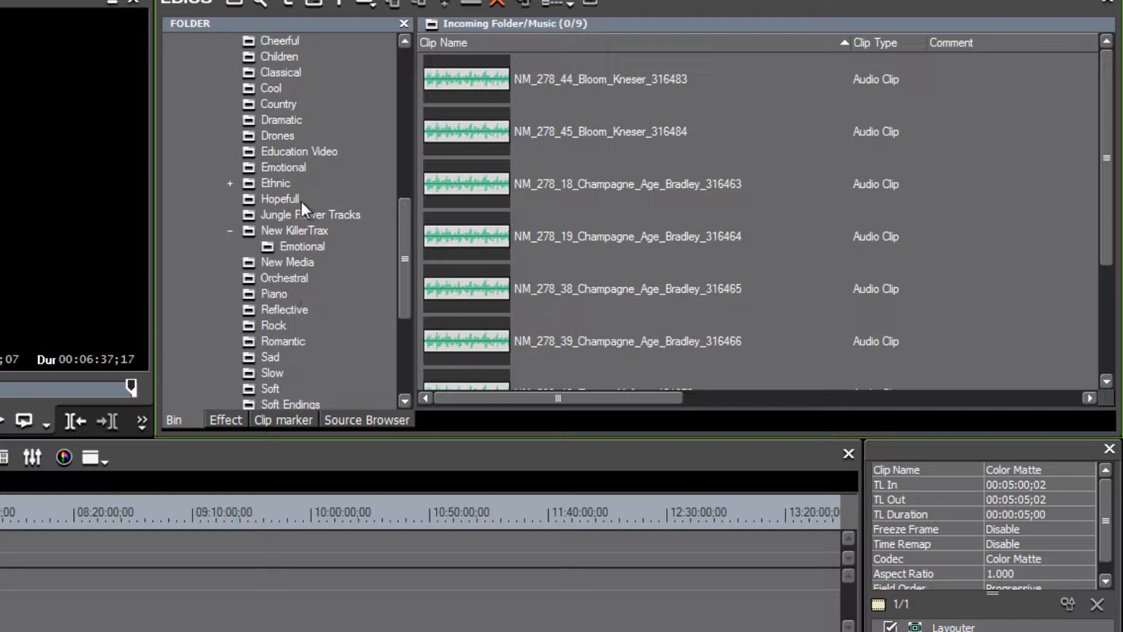
click(273, 217)
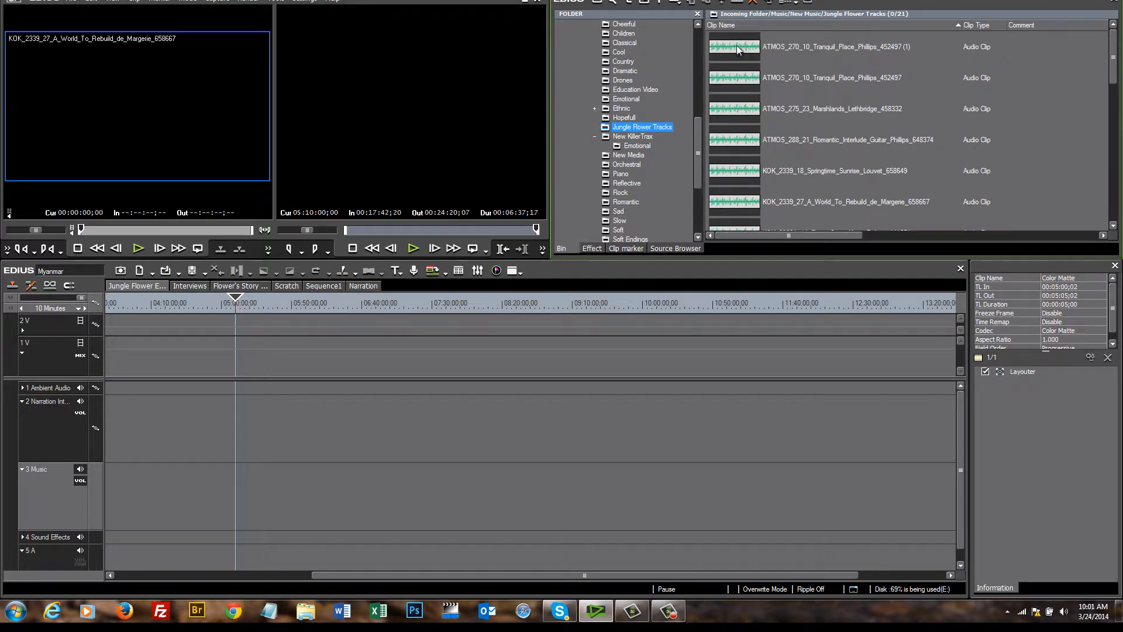
Load the first ATMOS_270_10 Tranquil Place music clip into the source player and play it.
click(736, 44)
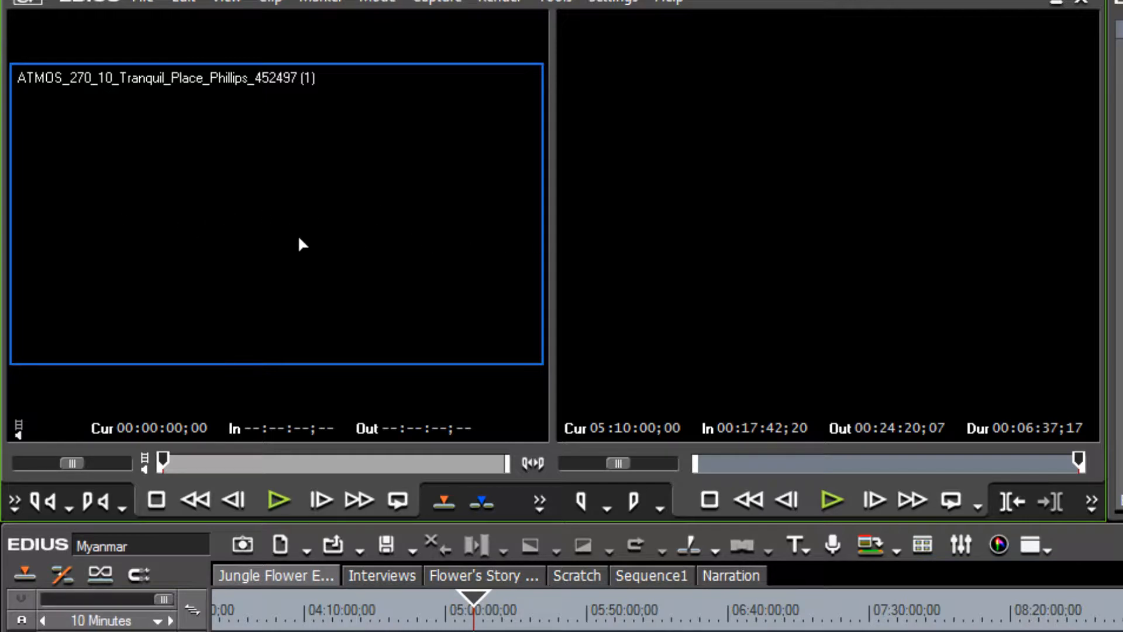
click(279, 497)
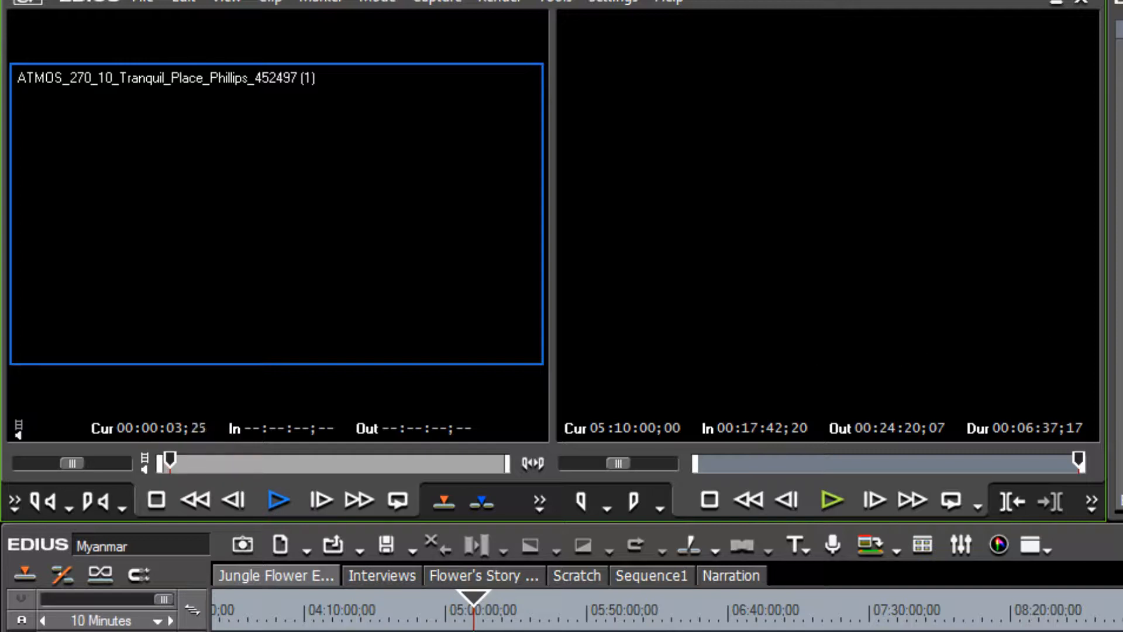
Stop the first Tranquil Place clip and audition the second ATMOS_270_10 Tranquil Place clip in the source player.
key(space)
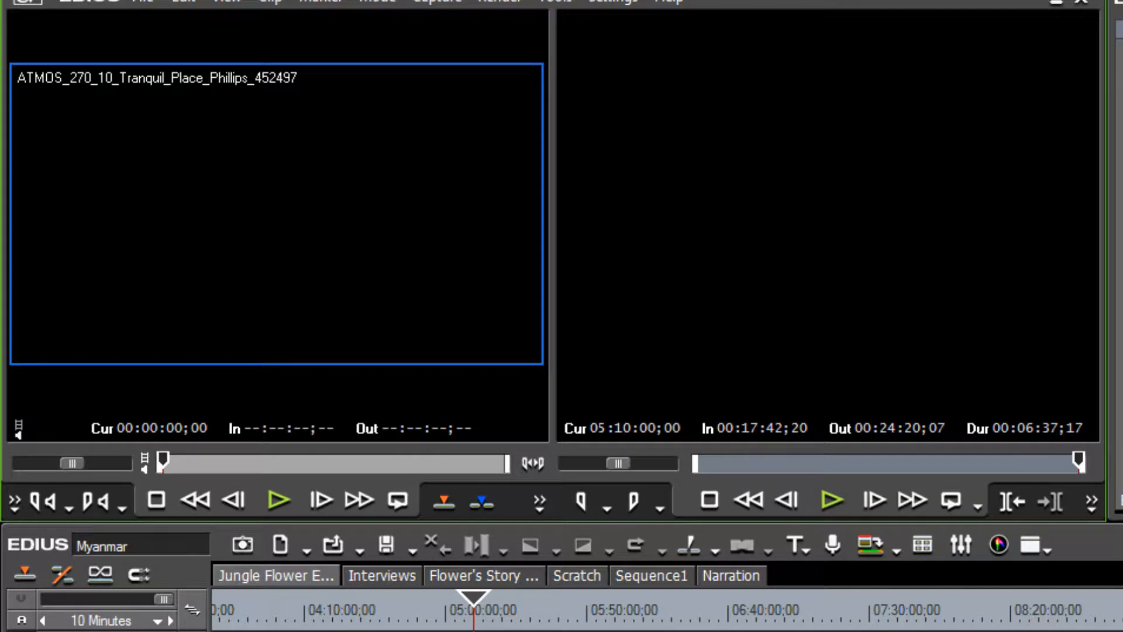
key(space)
key(space)
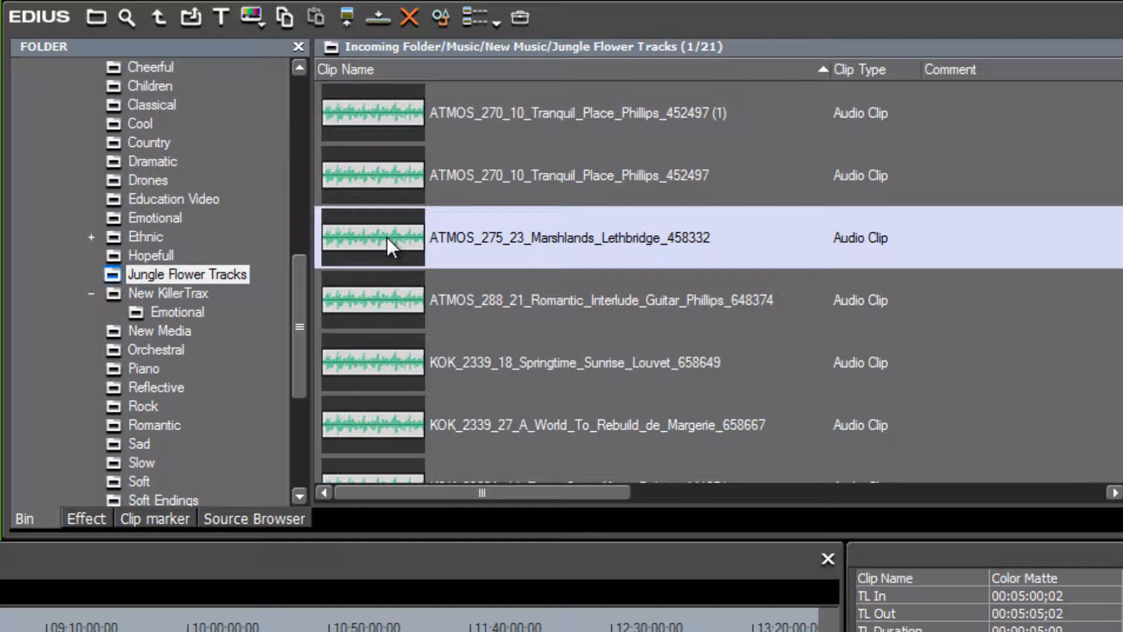
Audition the Romantic Interlude Guitar, Springtime Sunrise, A World To Rebuild, Flying Over Africa and Color Verde clips from the Jungle Flower Tracks folder.
click(374, 302)
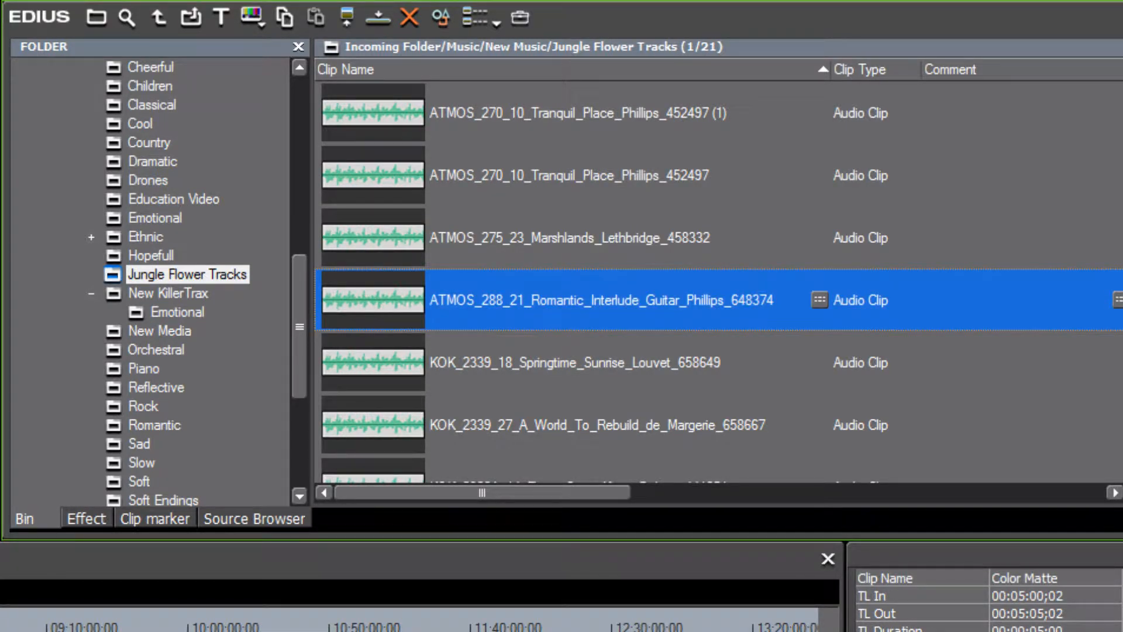
click(382, 355)
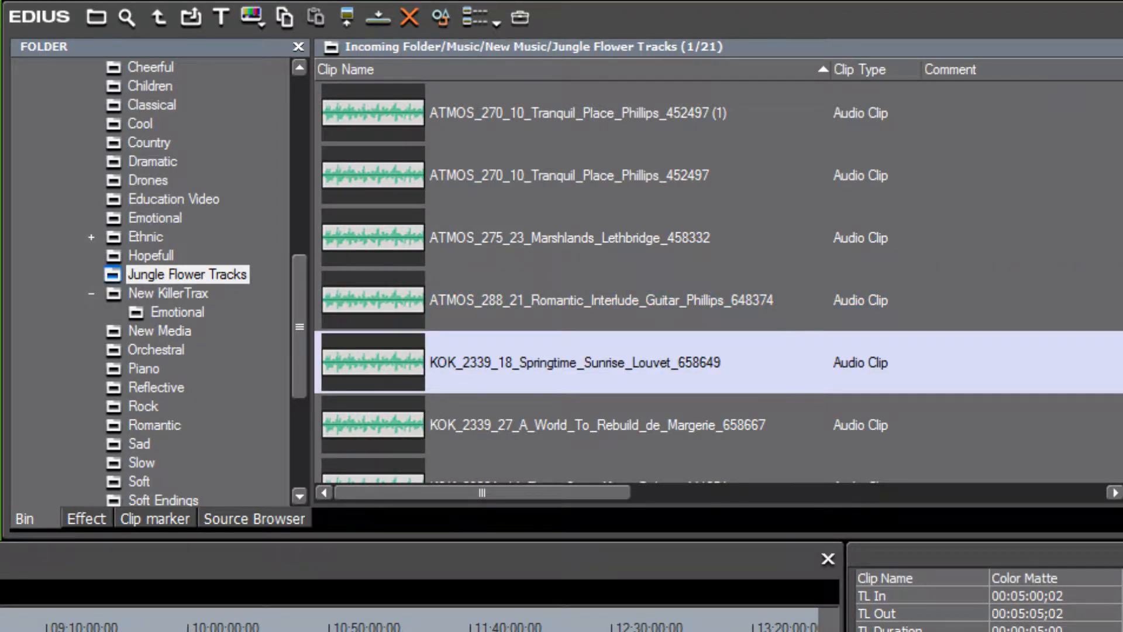
scroll(1082, 208, down, 2)
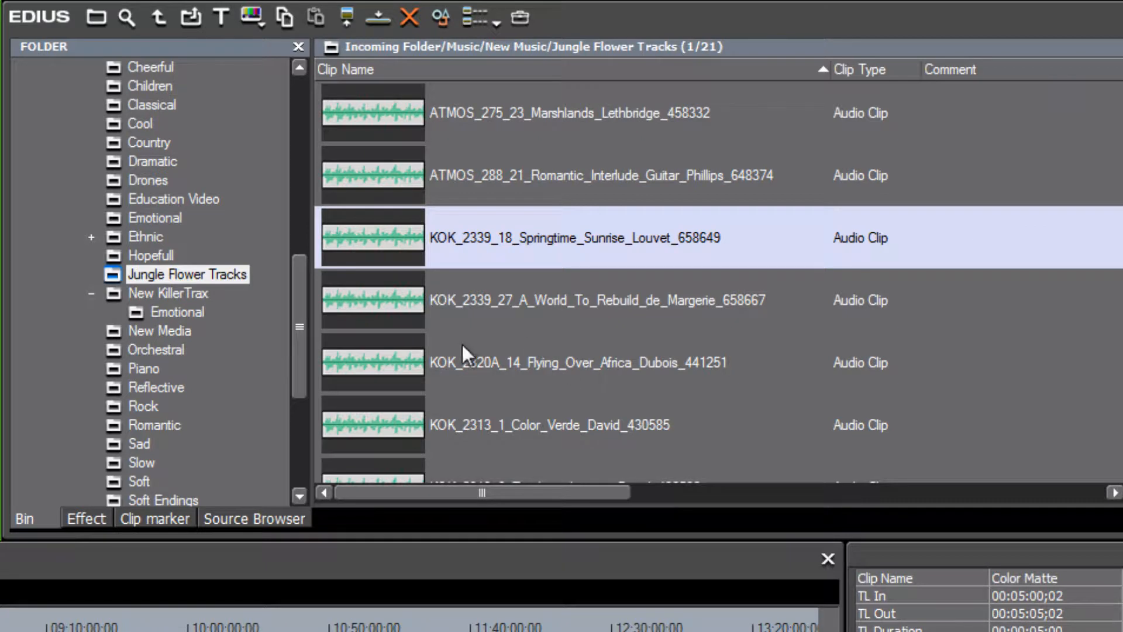
click(357, 287)
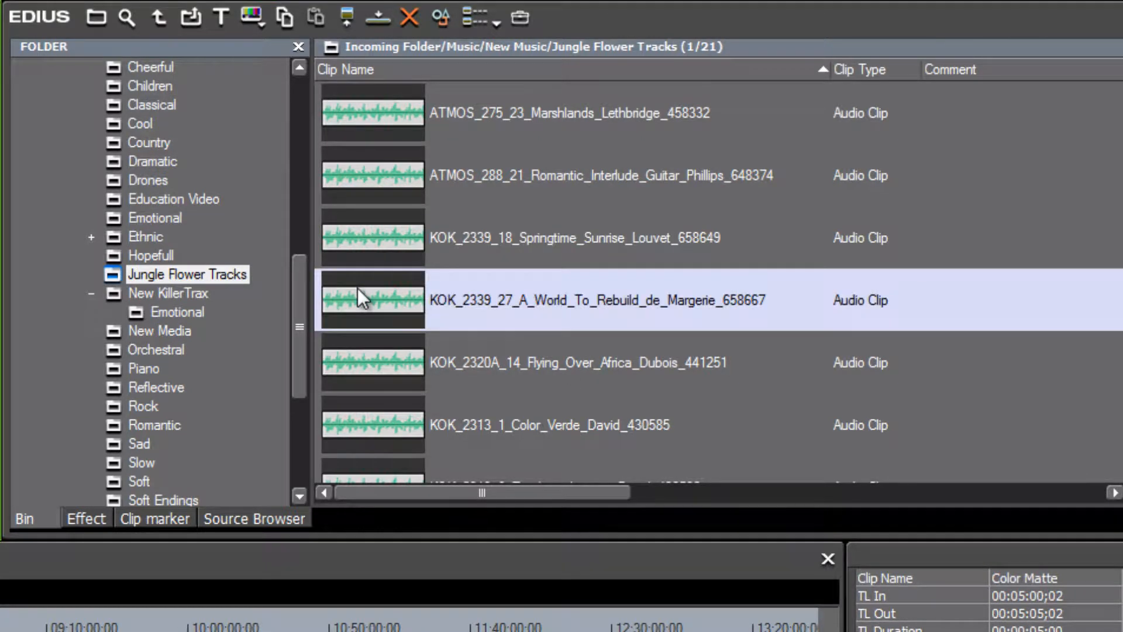
click(401, 366)
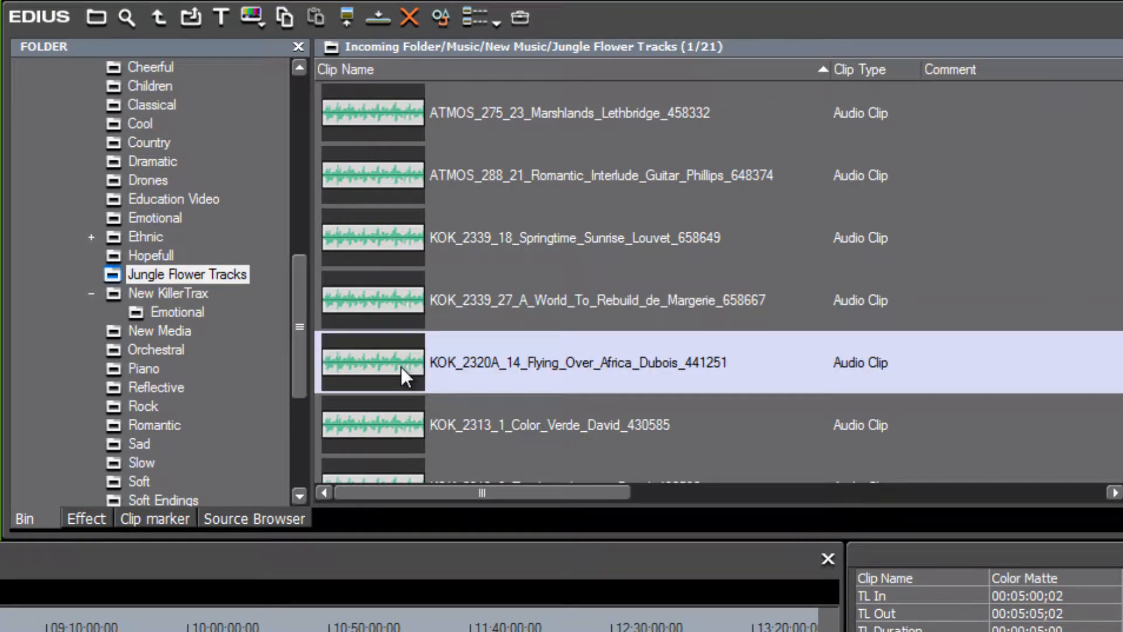
click(383, 426)
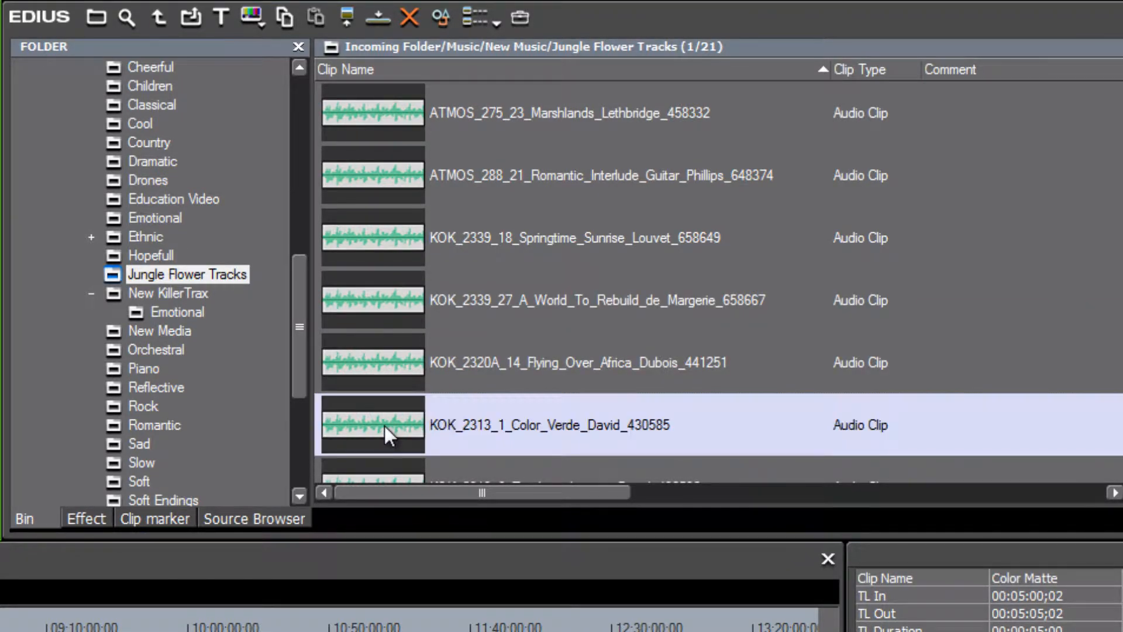
scroll(384, 425, down, 1)
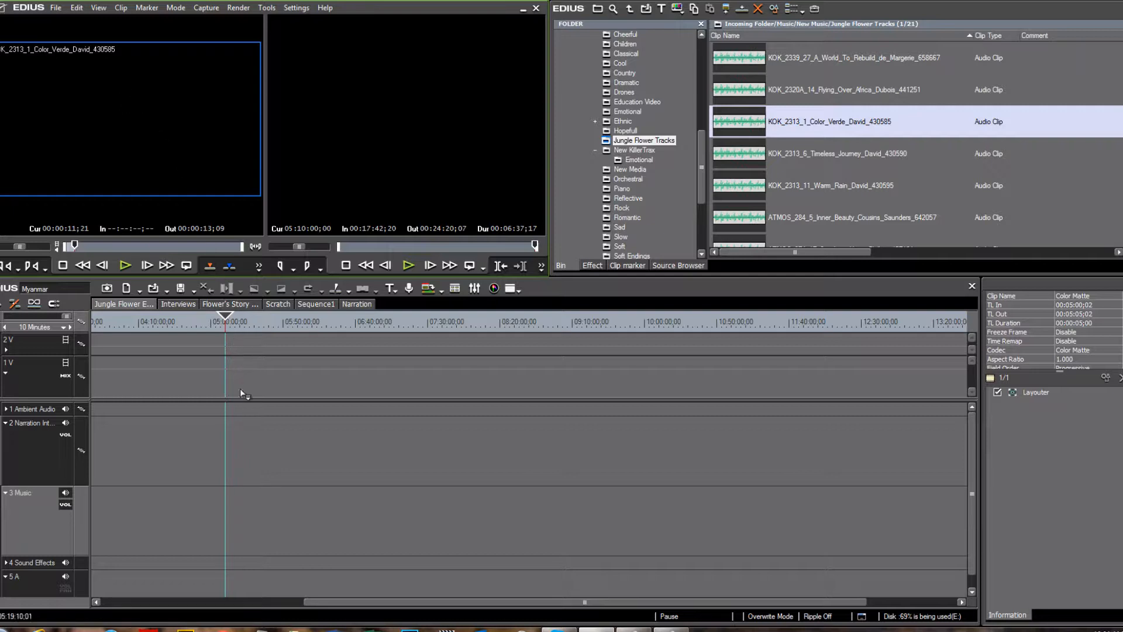
Place the KOK_2313_1 Color Verde clip on audio track 2 at 05:10:00;00 and enlarge the time scale to 10 seconds.
drag(252, 448, 230, 451)
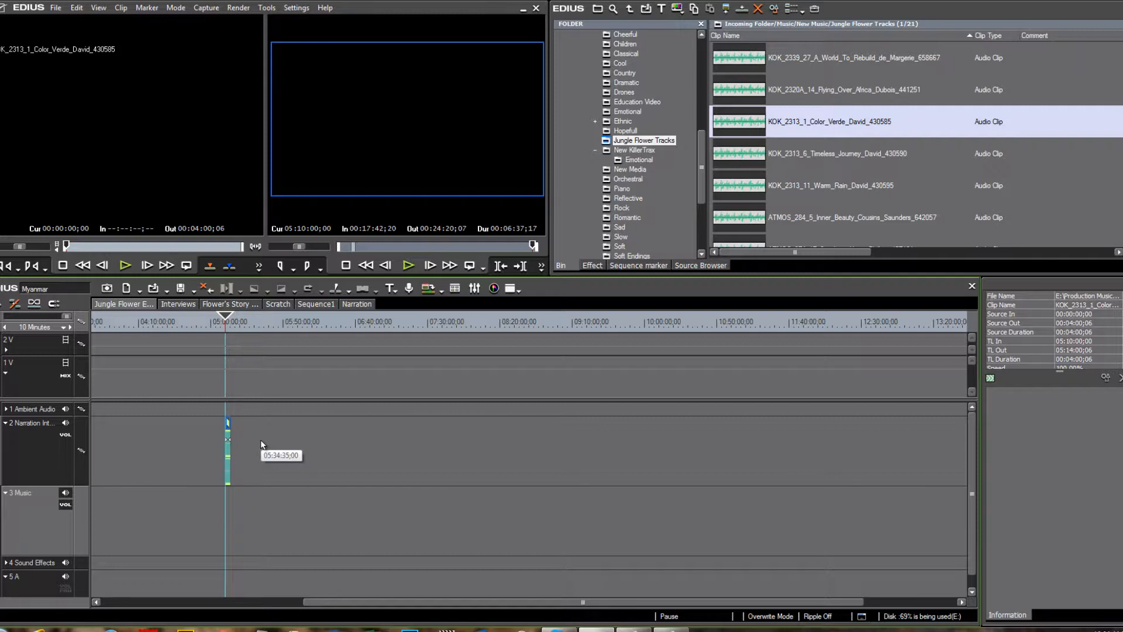
scroll(260, 440, up, 4)
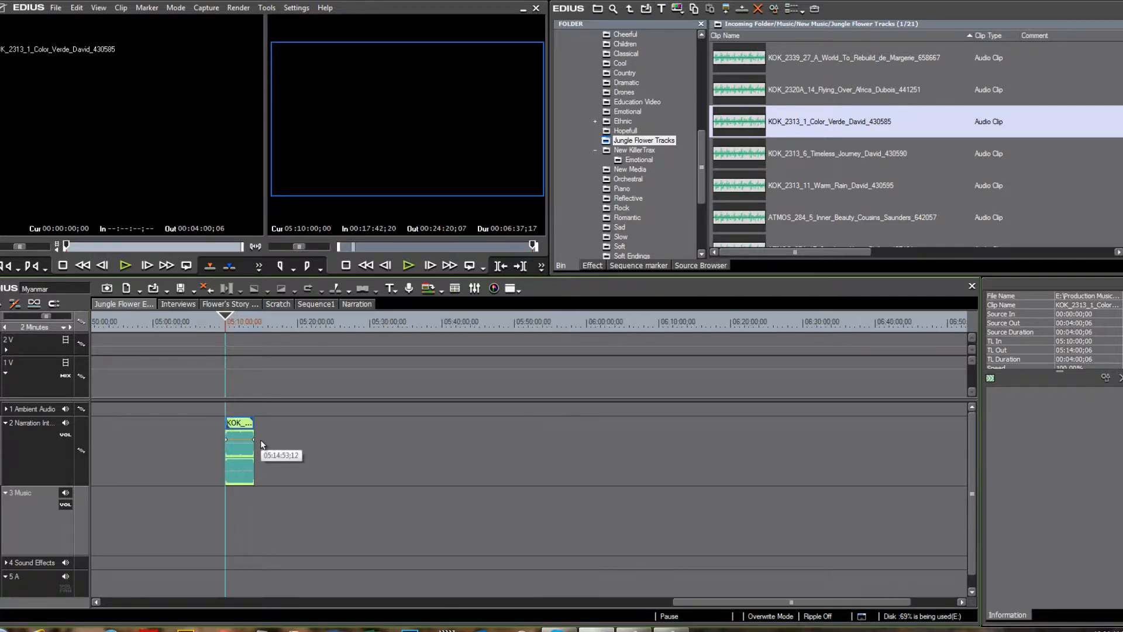
scroll(261, 440, up, 1)
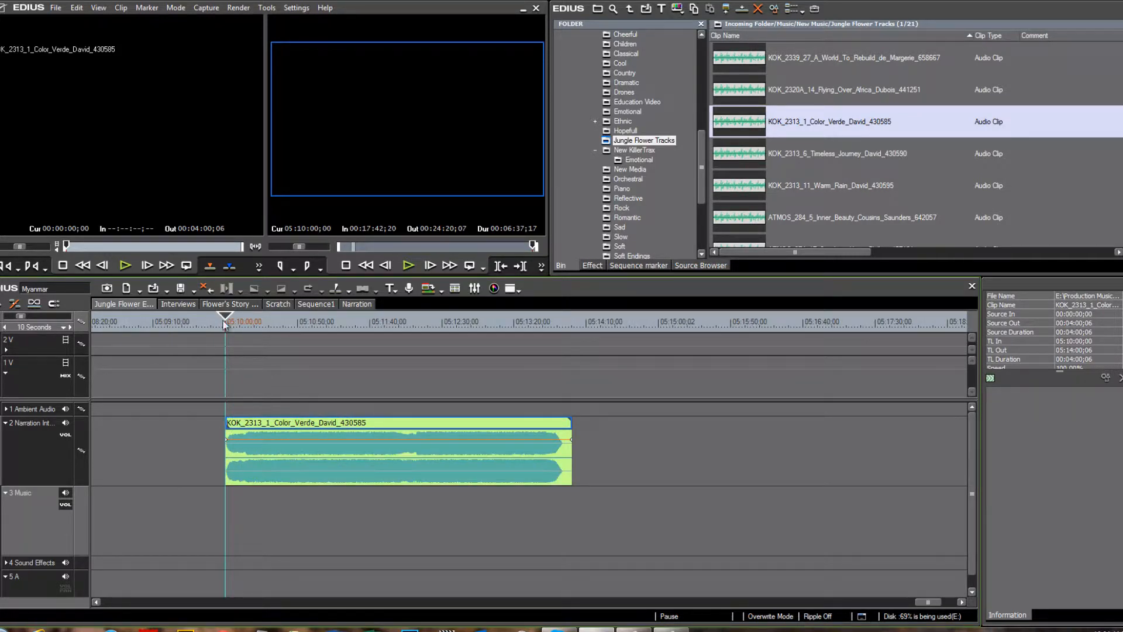
Mark the sequence In point at the Color Verde clip's start, 05:10:00;00, and the Out point near its end at 05:13:55;27.
key(i)
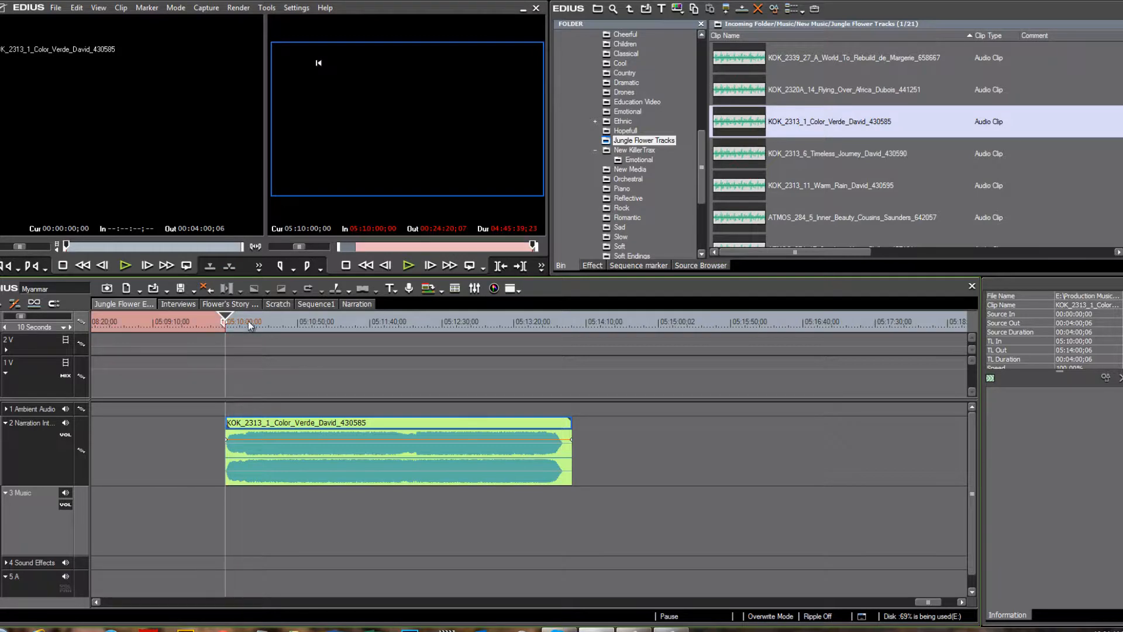
drag(248, 322, 566, 359)
key(o)
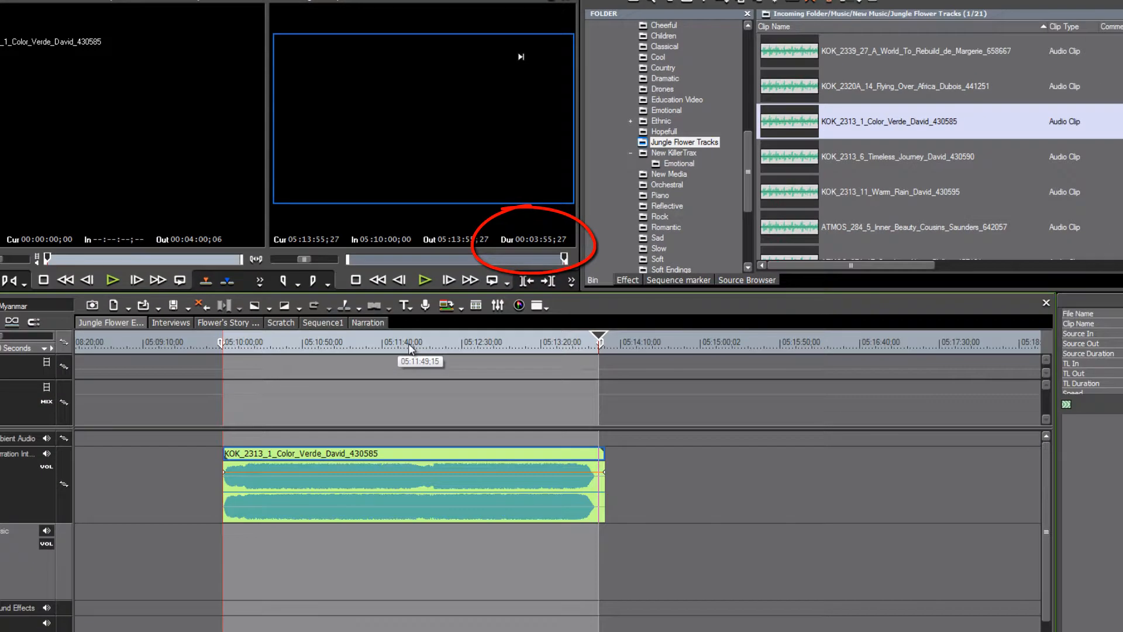
Play the opening of the Color Verde clip on the timeline from the In point, stop, and return the playhead to the In point.
mouse_move(237, 352)
mouse_down()
mouse_move(248, 358)
mouse_move(224, 344)
mouse_up()
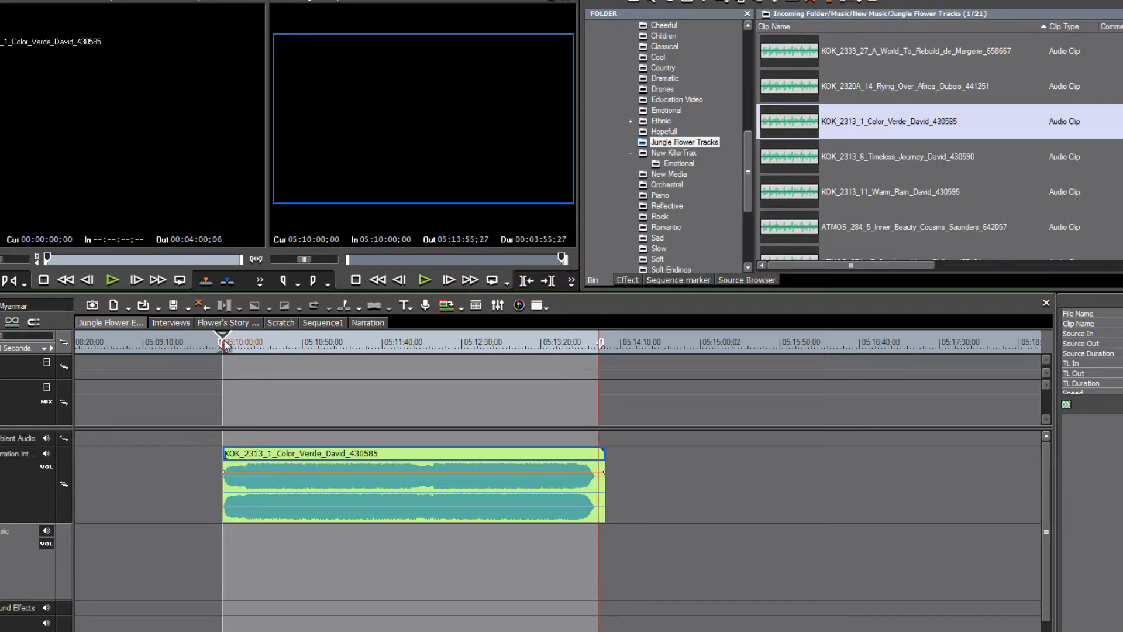
key(space)
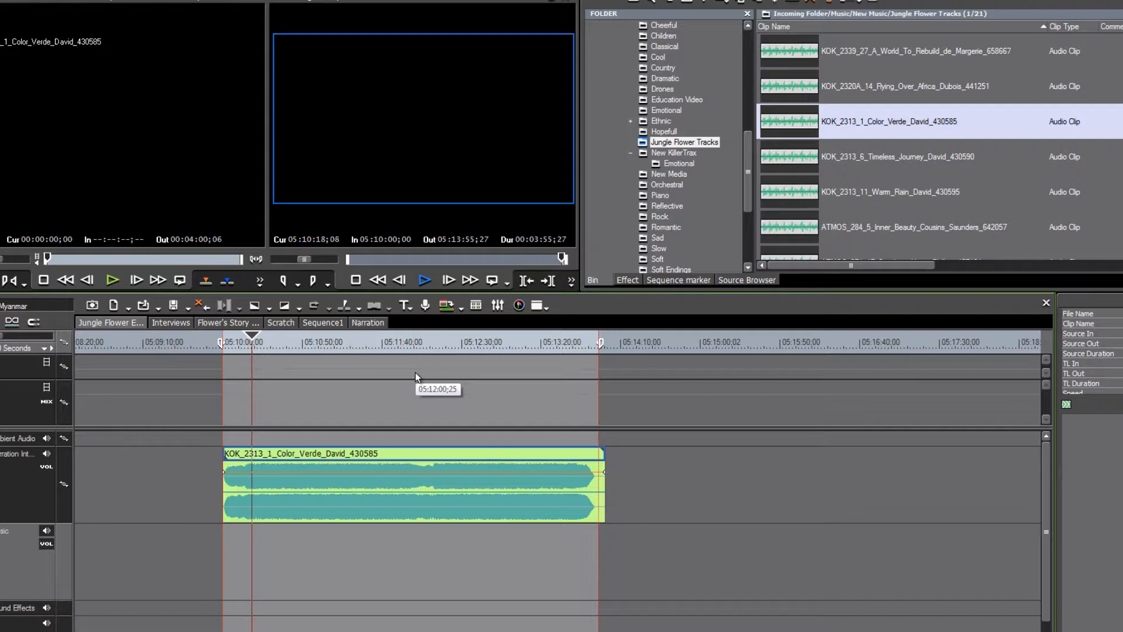
key(space)
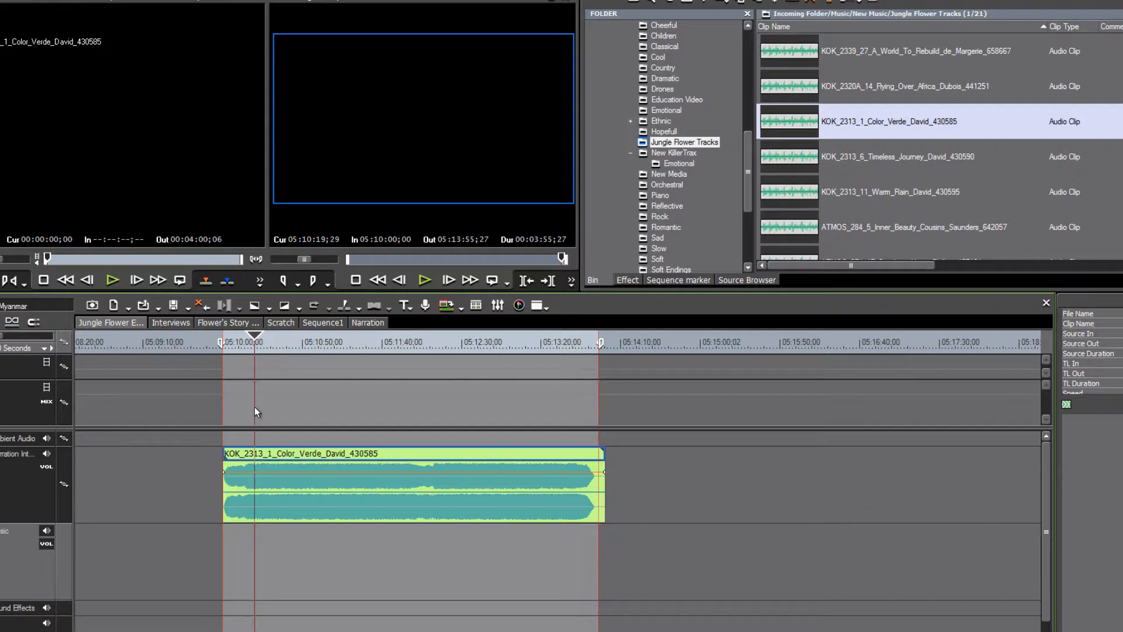
drag(251, 337, 222, 344)
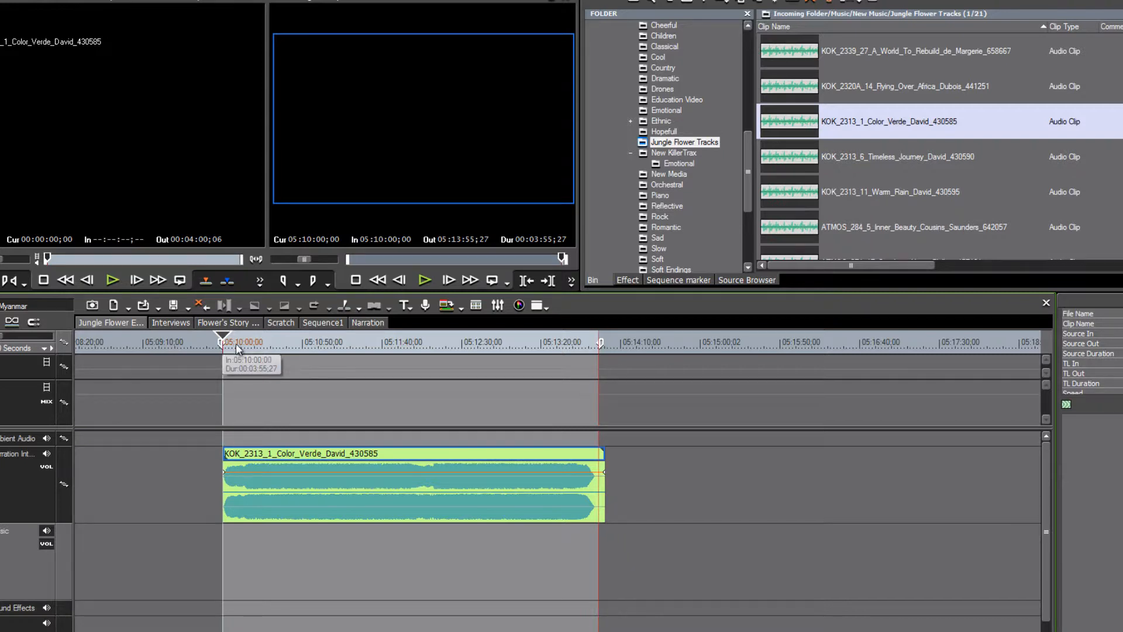
Trim the quiet beginning off the Color Verde clip, keeping its start at 05:10:00;00.
scroll(266, 350, up, 3)
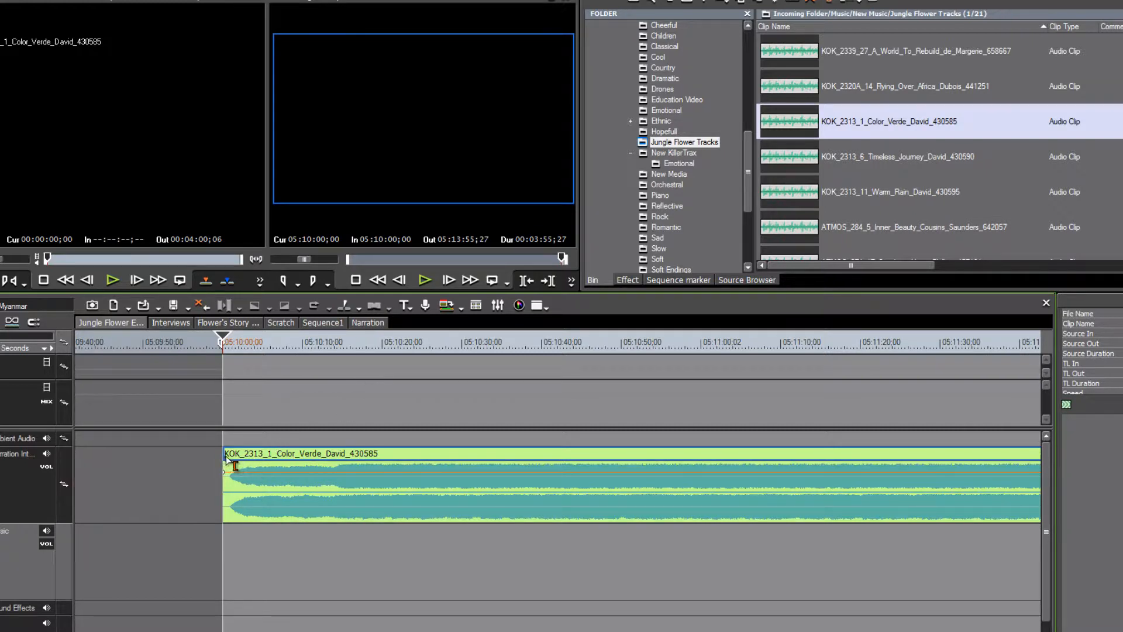
drag(228, 458, 302, 472)
key(ctrl+z)
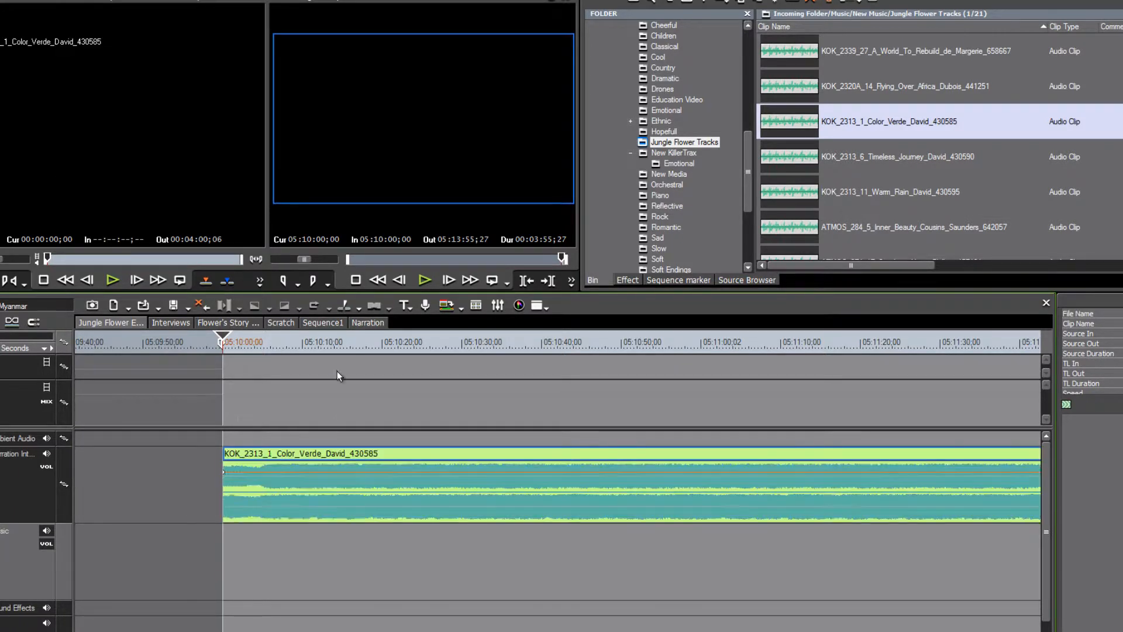
Create a volume fade-in over about the first three seconds of the Color Verde clip and play back its opening.
click(247, 471)
drag(225, 472, 225, 490)
click(211, 340)
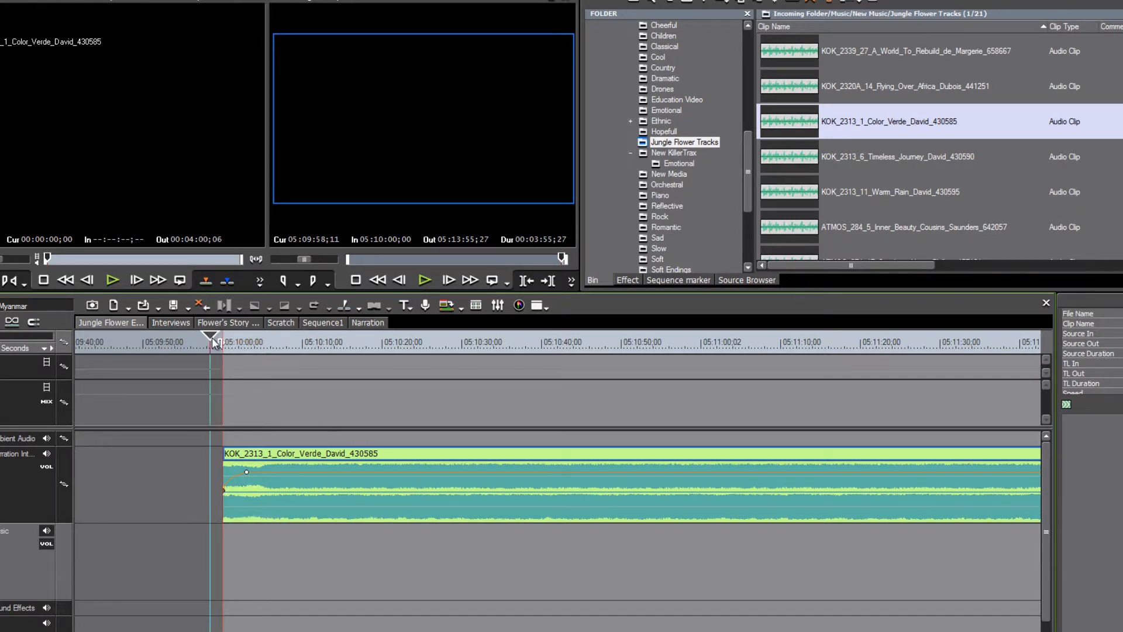
key(space)
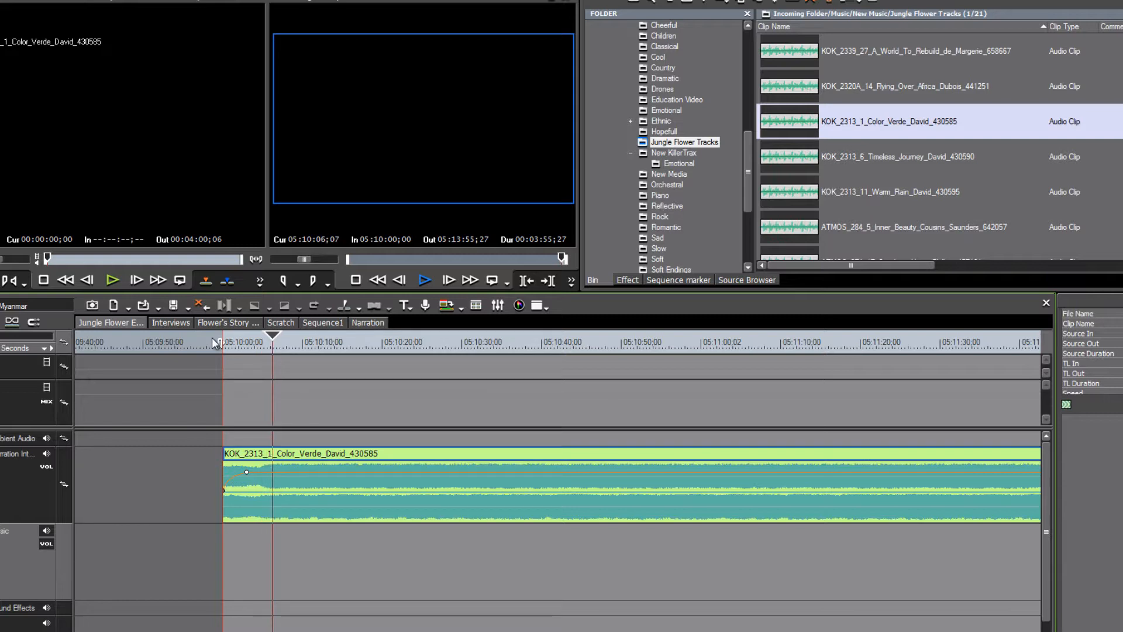
key(space)
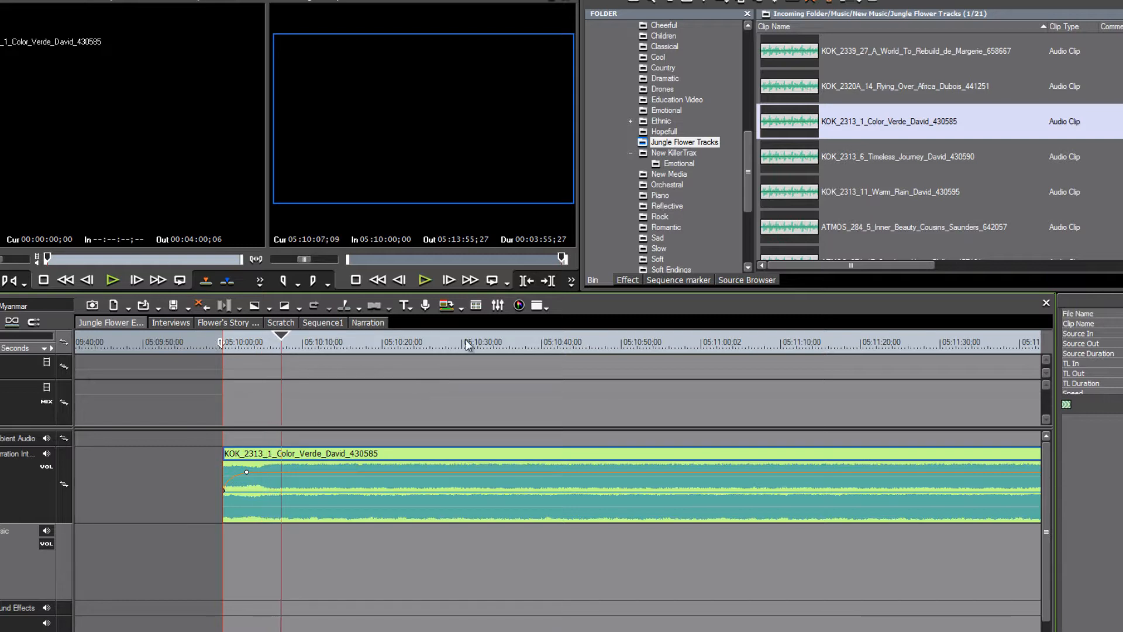
Move the Color Verde clip from audio track 2 down to the 3 Music track.
click(497, 305)
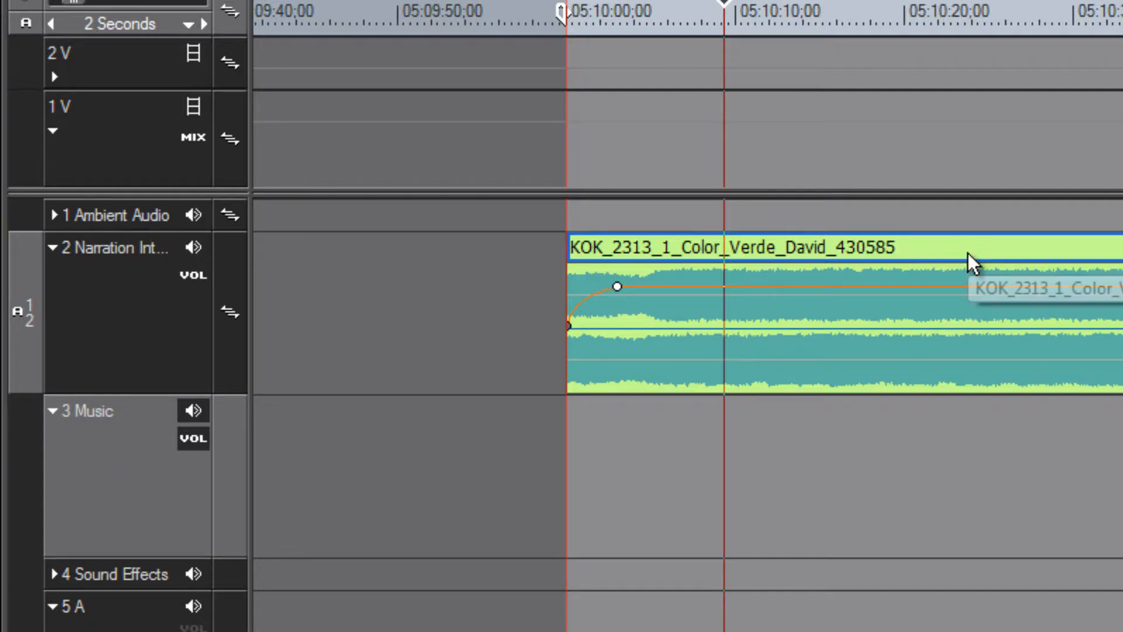
drag(968, 255, 953, 449)
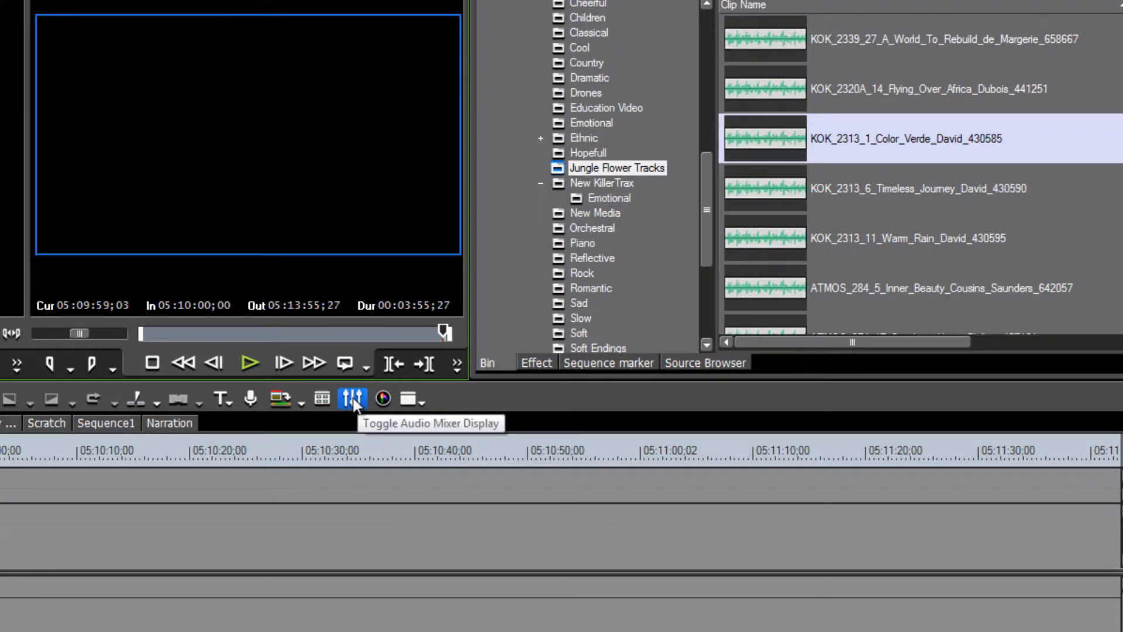
Display the Audio Mixer and play the sequence in short passages to examine the peak levels of the Music track and Master.
click(353, 401)
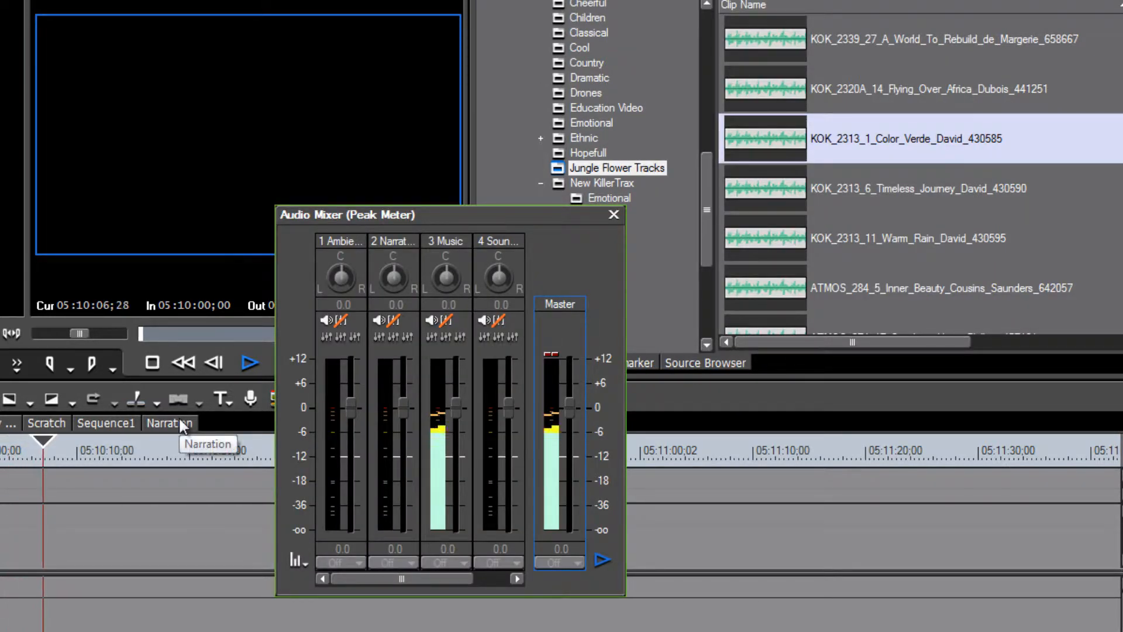
key(space)
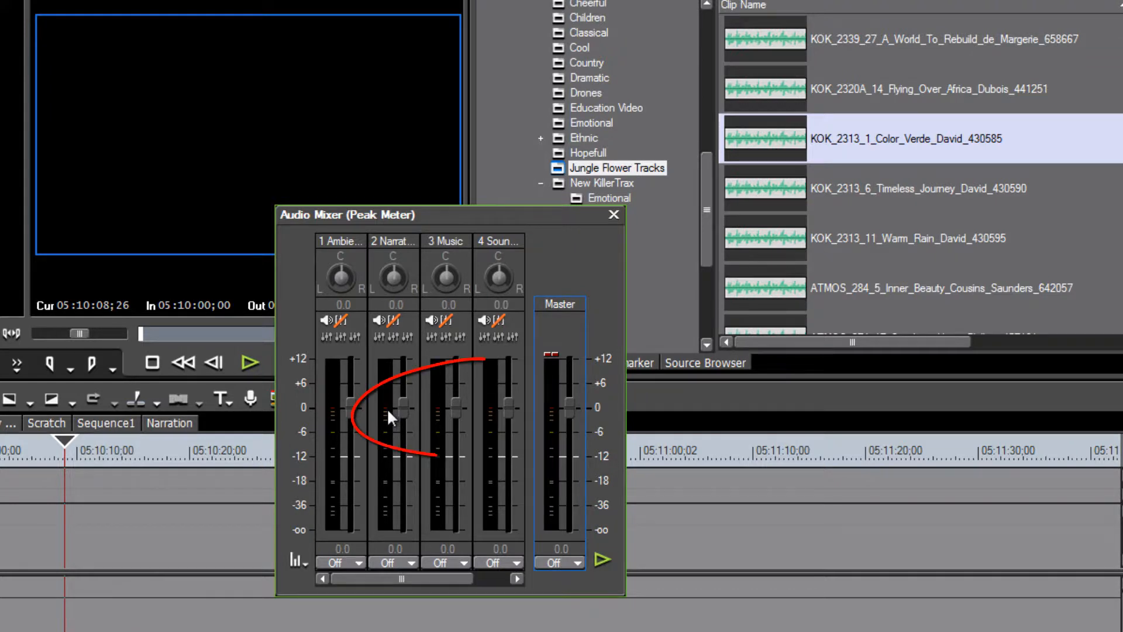
key(space)
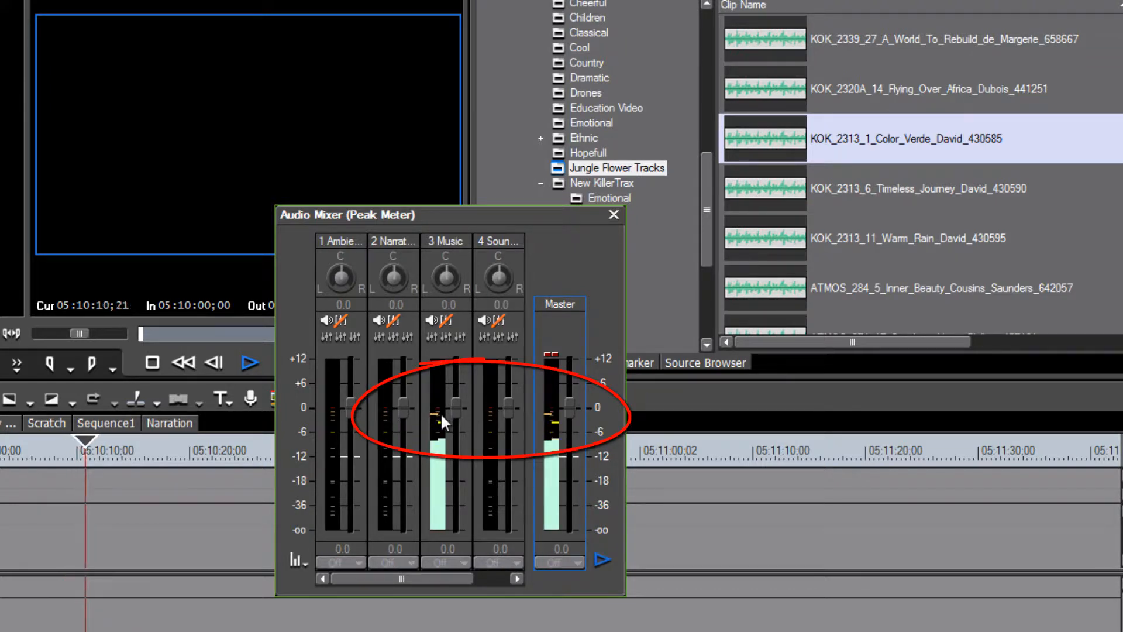
key(space)
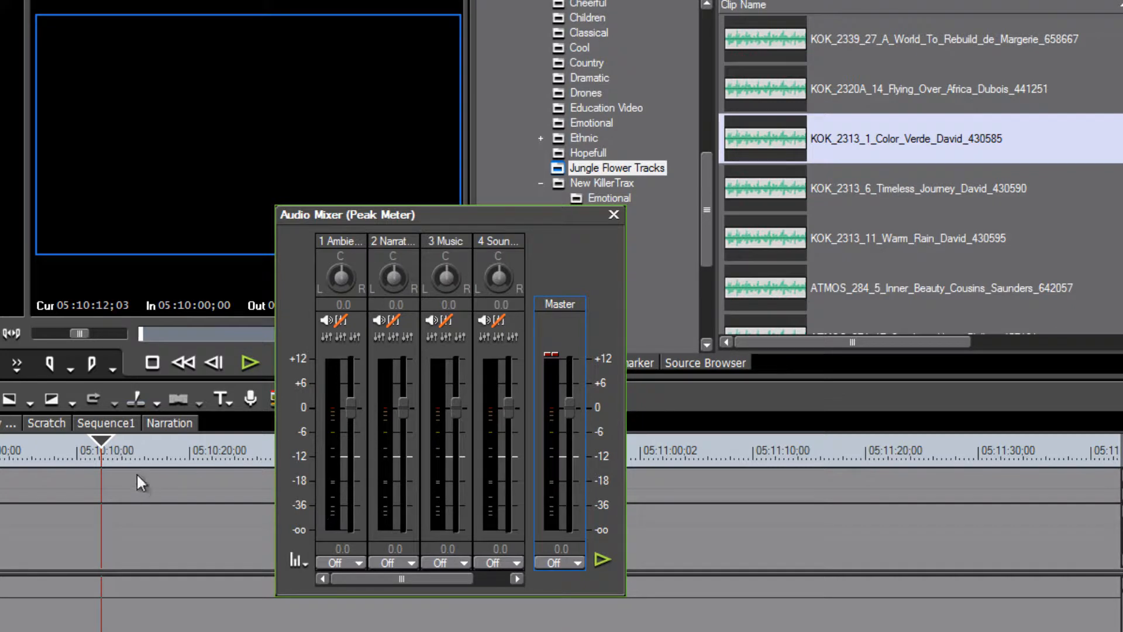
drag(104, 445, 82, 450)
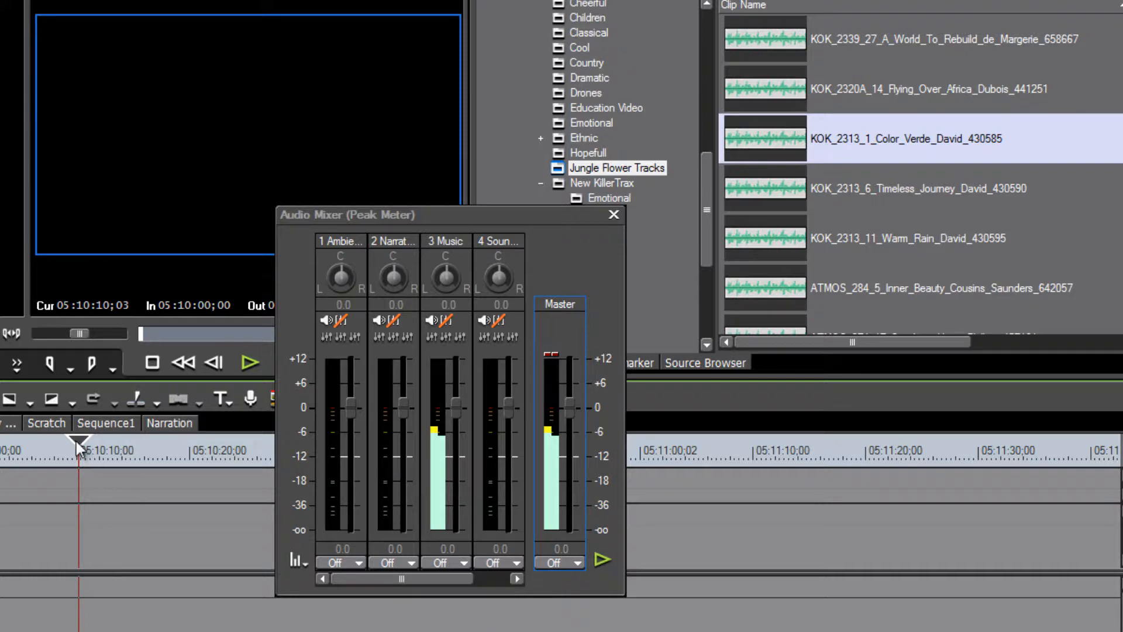
key(space)
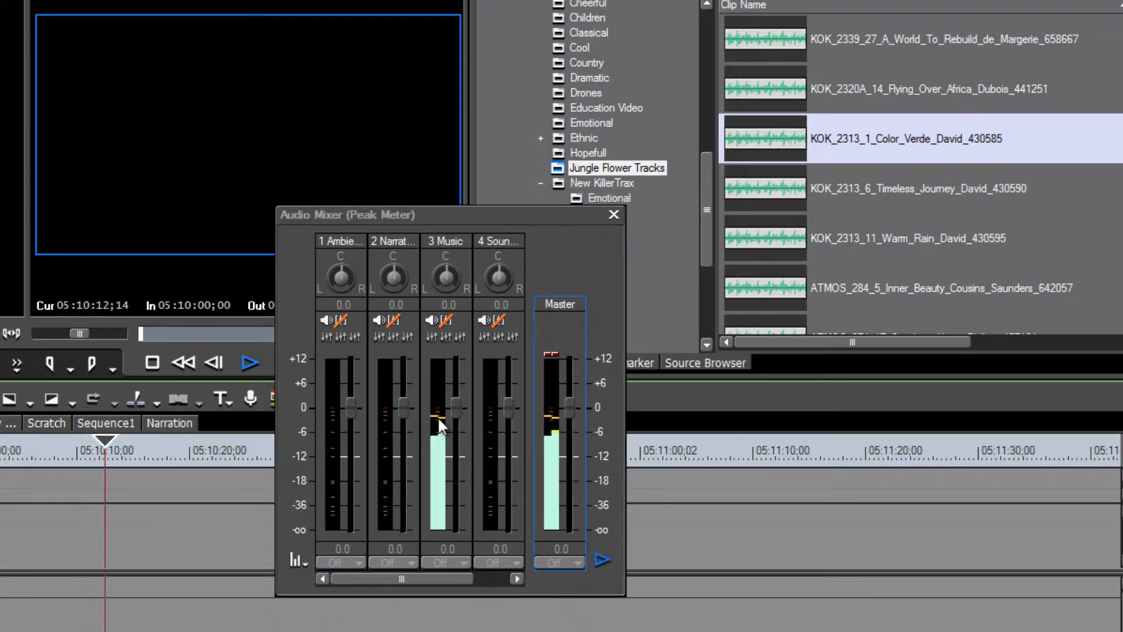
key(space)
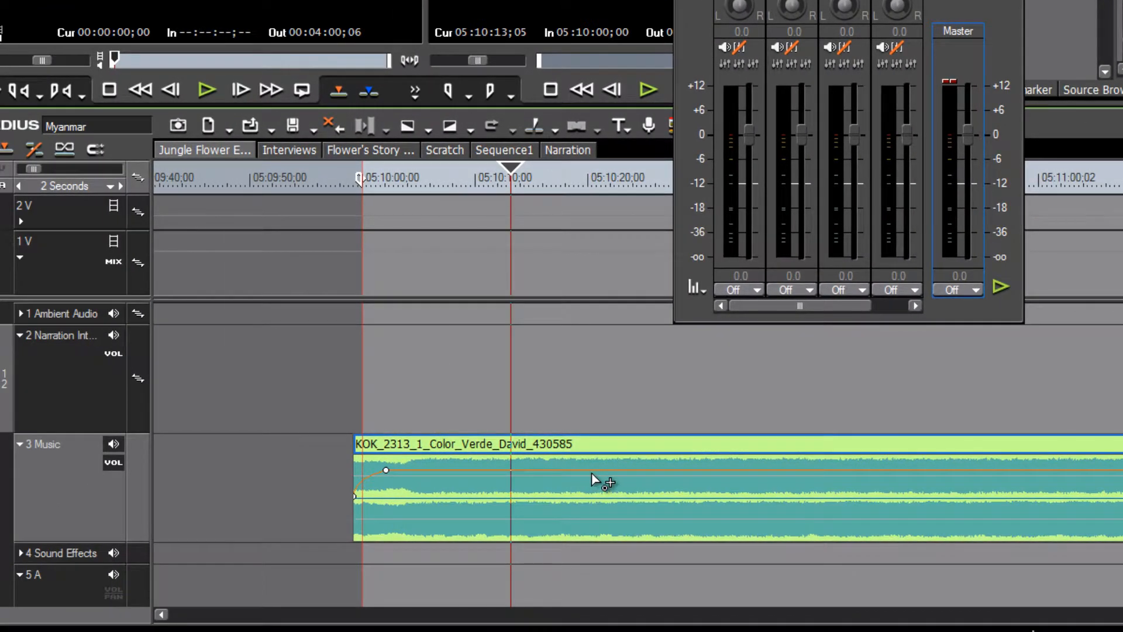
Lower the Color Verde clip's volume line to about -9.1 dB after the fade-in and return the playhead to the clip's start.
key(alt)
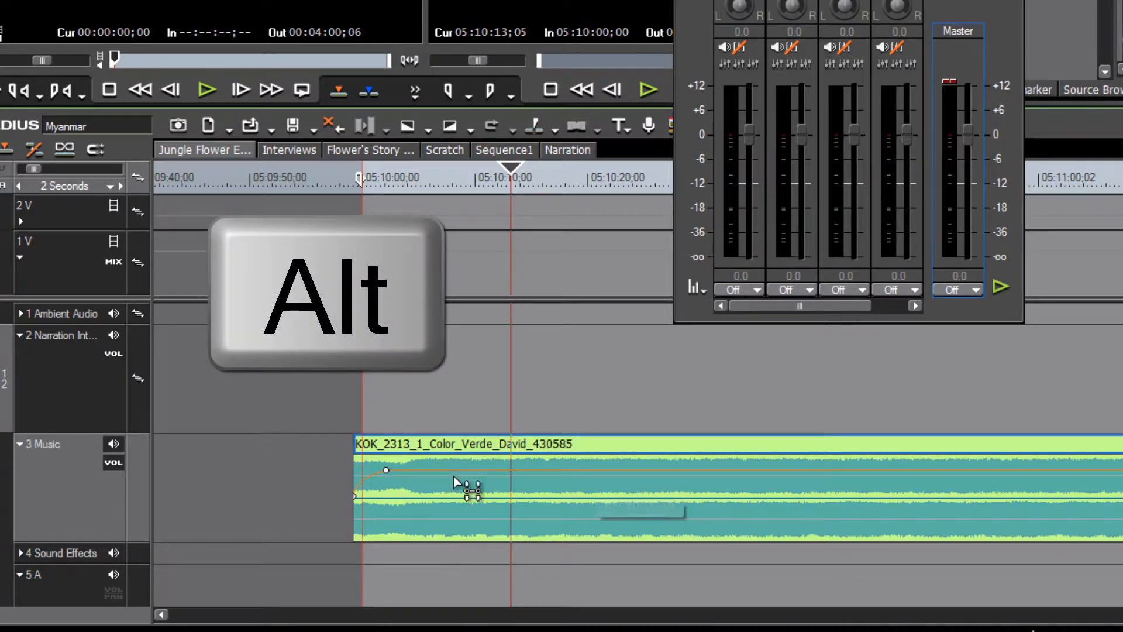
drag(430, 471, 431, 482)
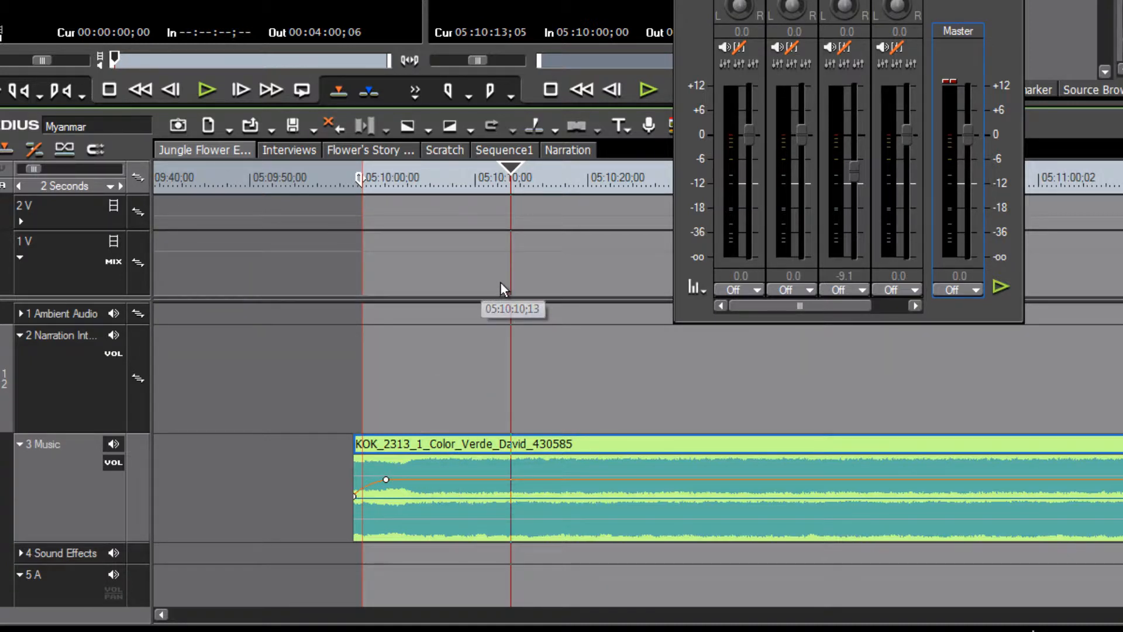
drag(509, 167, 356, 185)
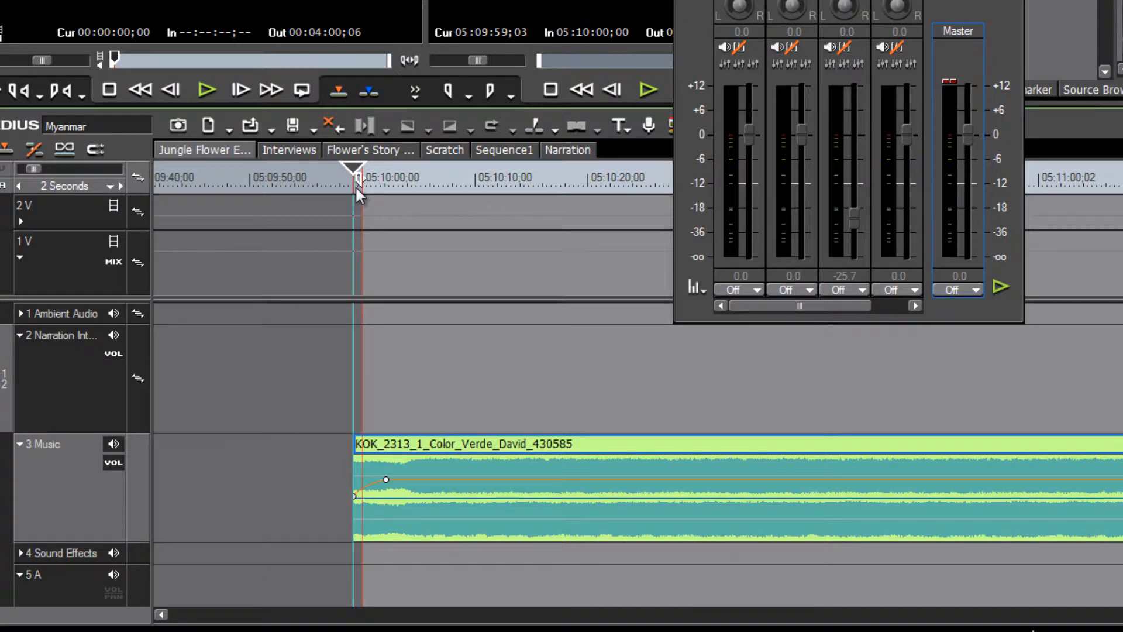
Play the Color Verde clip from its start past the fade-in to examine the Music track and Master levels.
key(space)
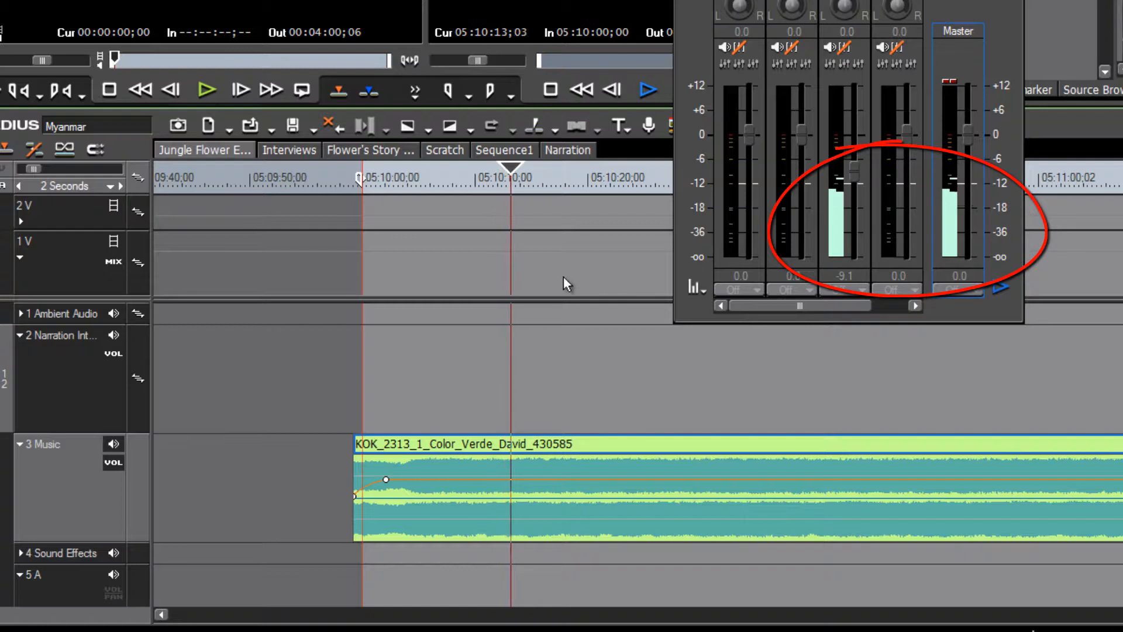
key(space)
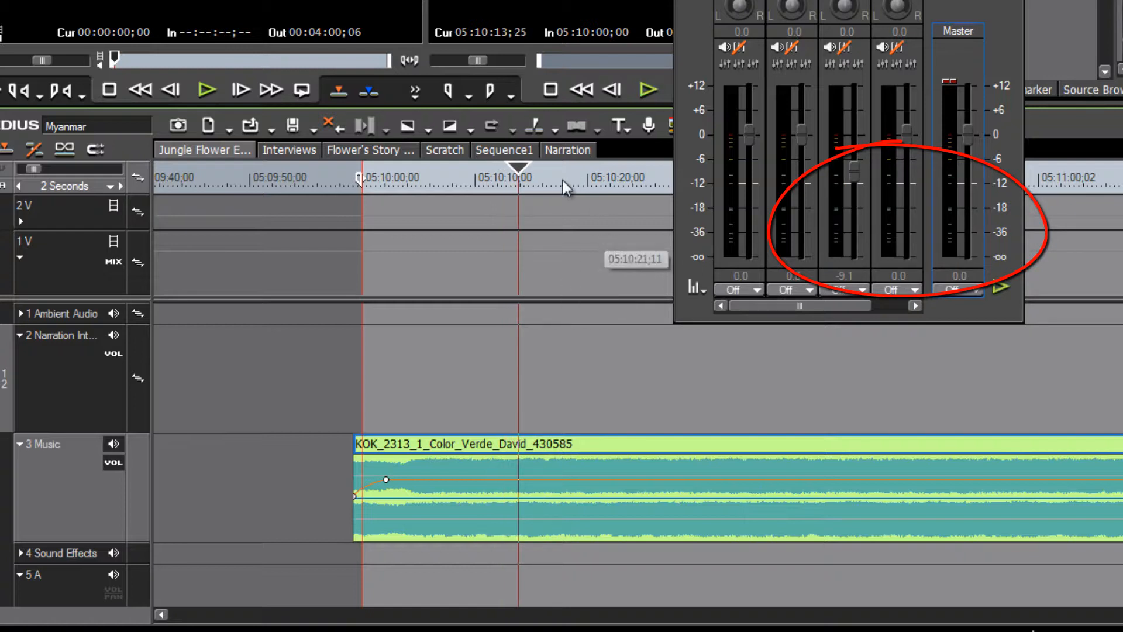
drag(520, 171, 455, 194)
key(space)
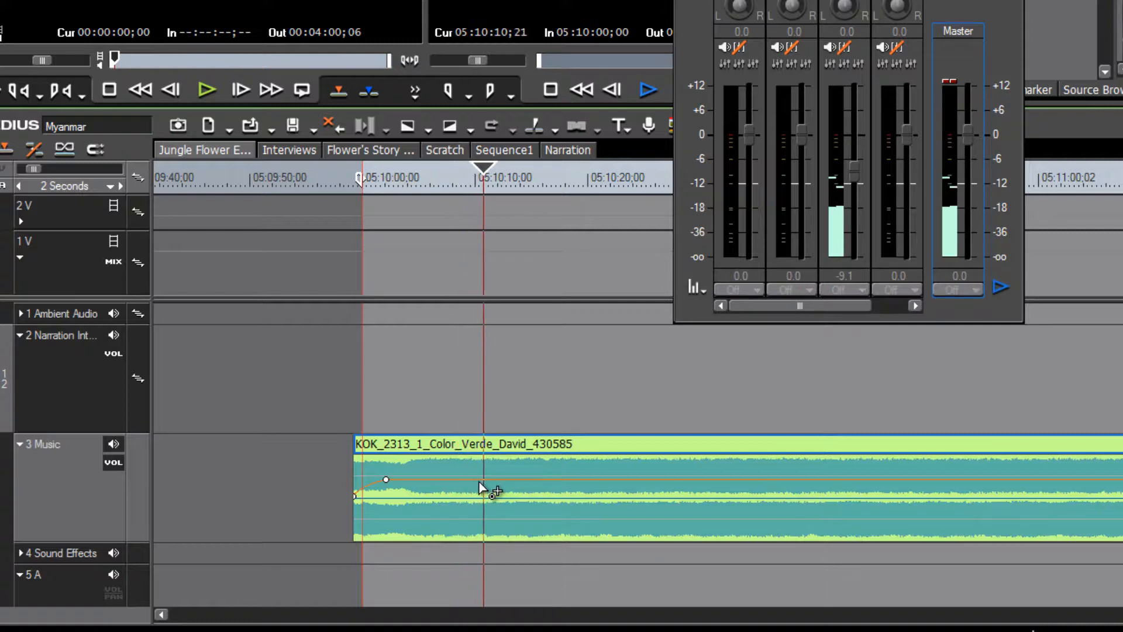
drag(481, 175, 491, 180)
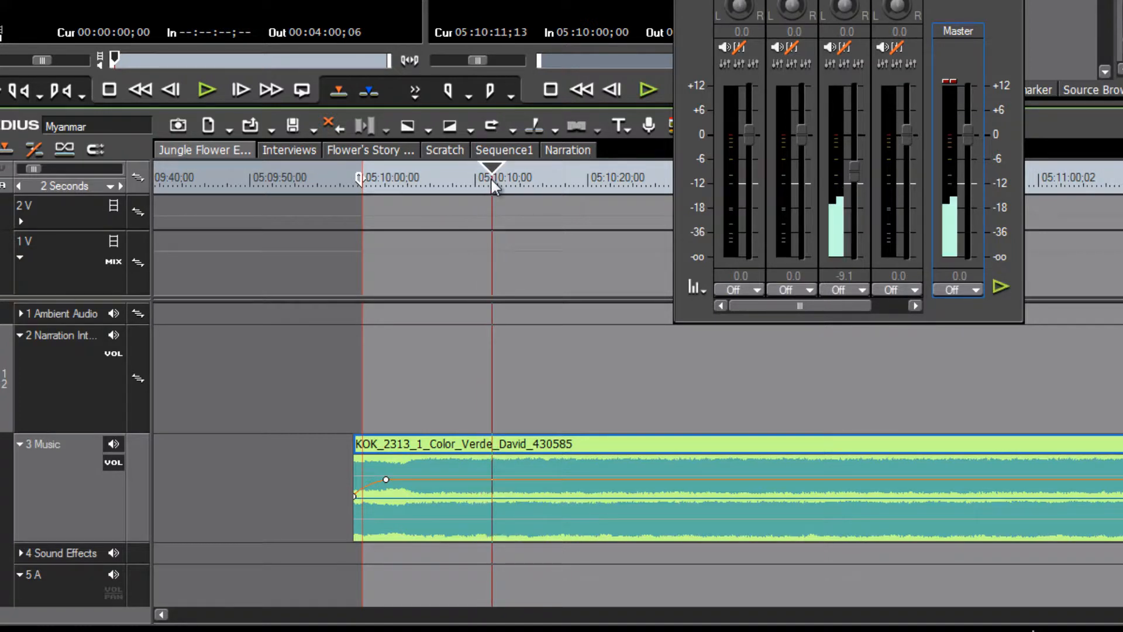
Add two volume keyframes to the Color Verde clip around 05:10:10, lower the second to about -30.4 dB and level the line after it.
click(474, 479)
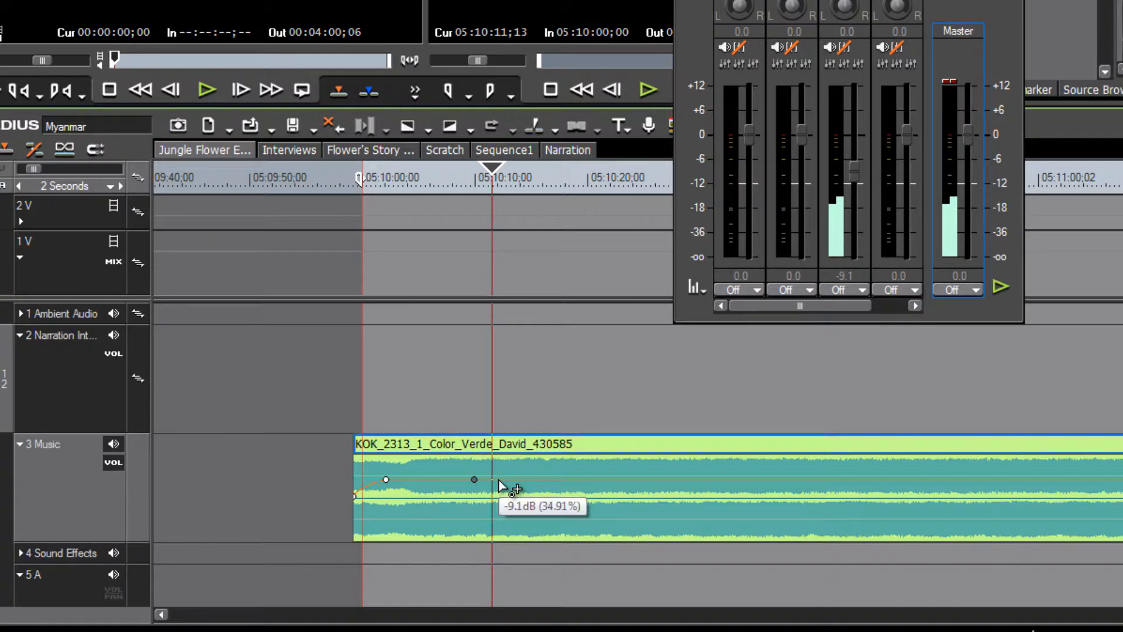
click(499, 480)
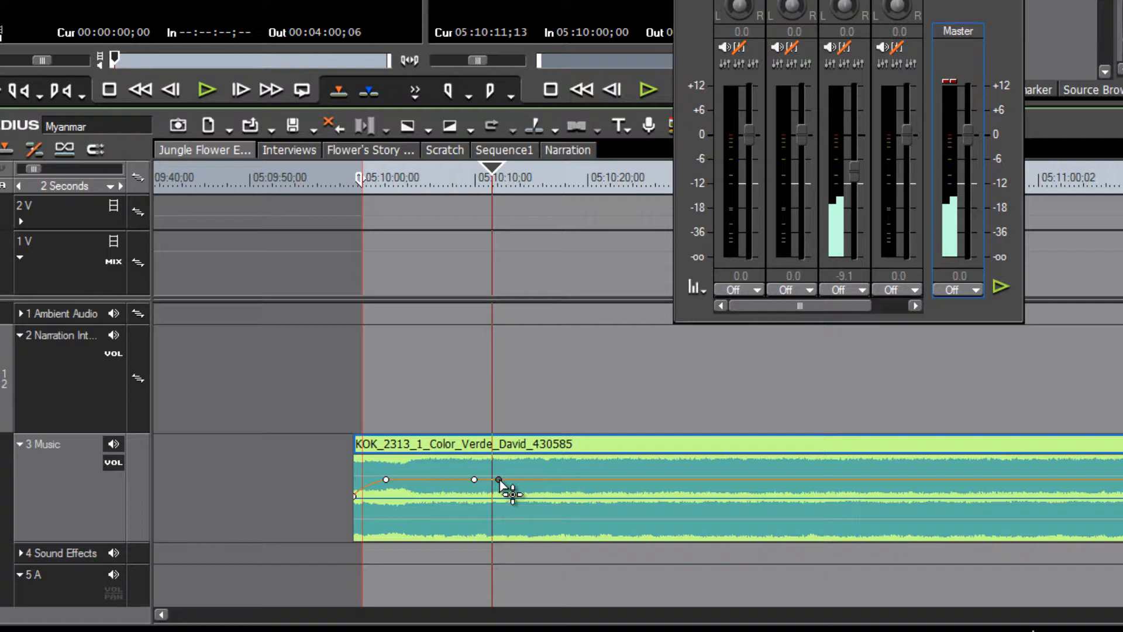
drag(499, 480, 499, 502)
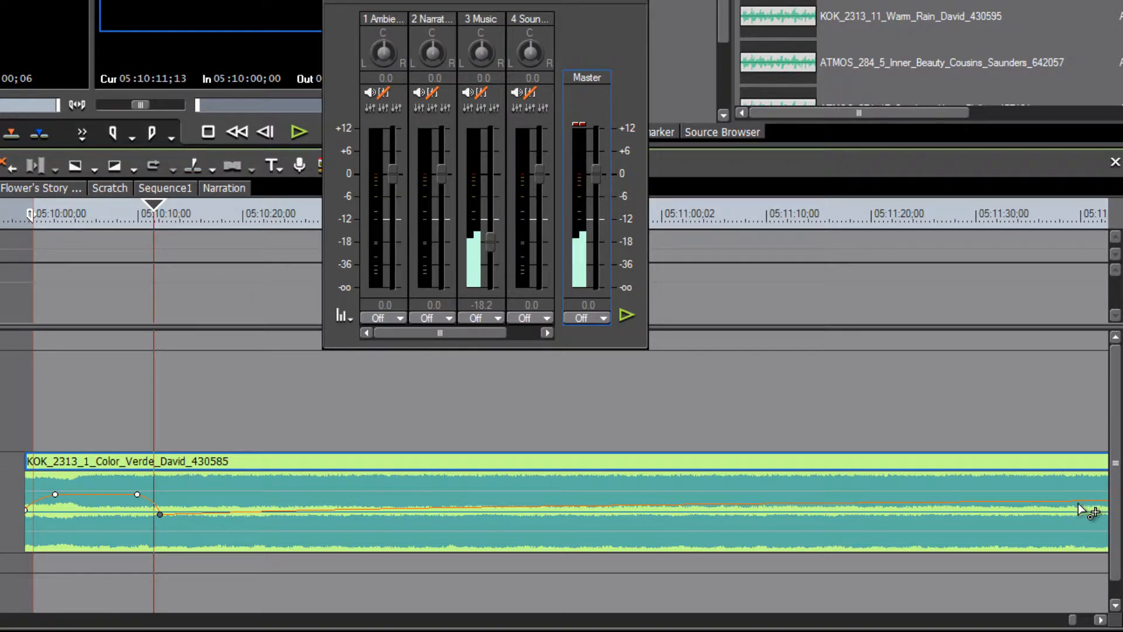
drag(1074, 504, 1077, 519)
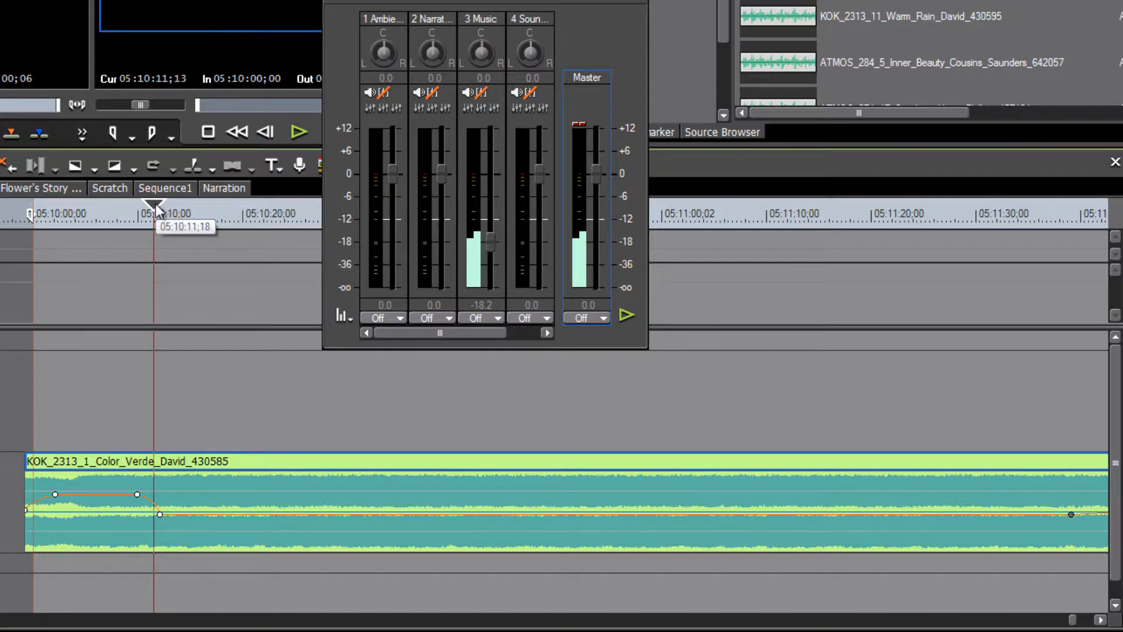
Play back the music's volume dip and raise the keyframe at its low end to about -24.9 dB.
click(133, 211)
key(space)
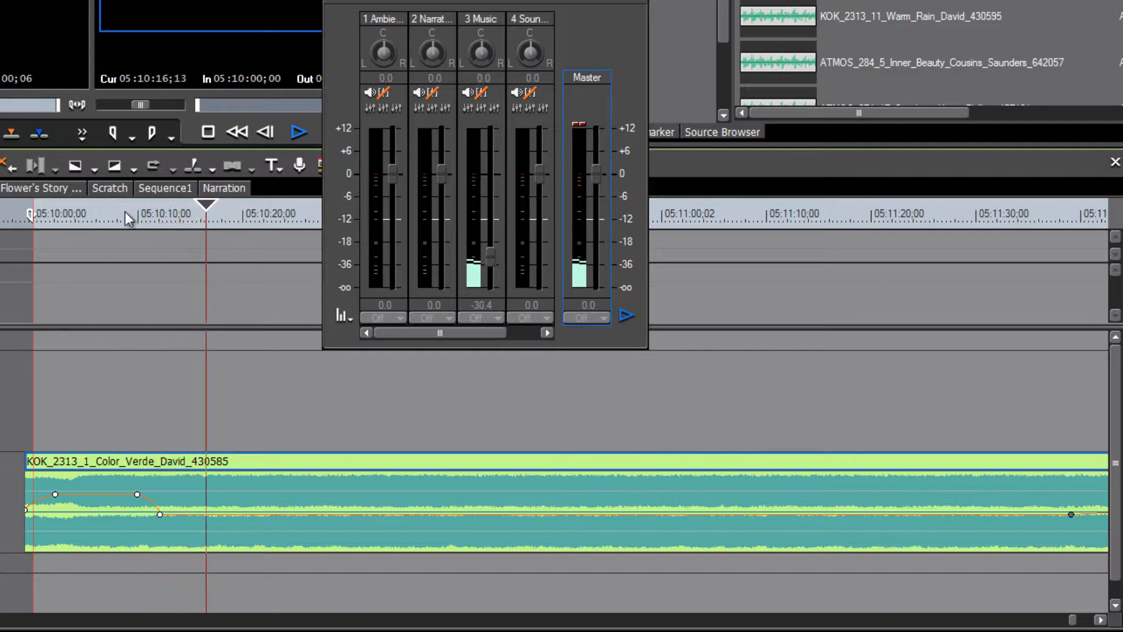
key(space)
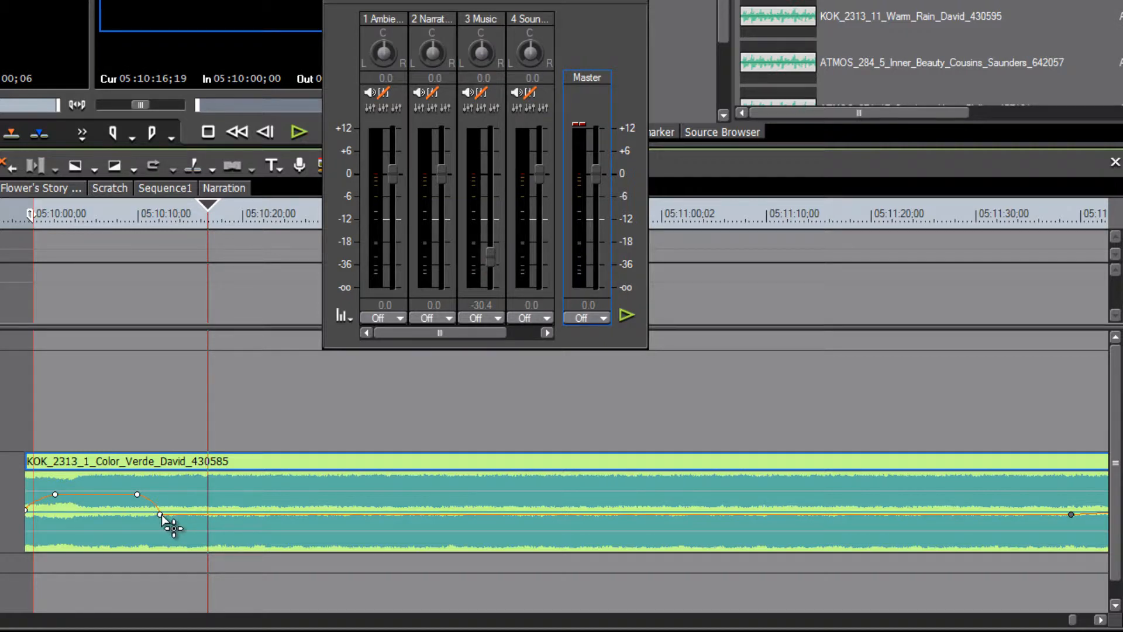
mouse_move(162, 516)
drag(161, 515, 164, 512)
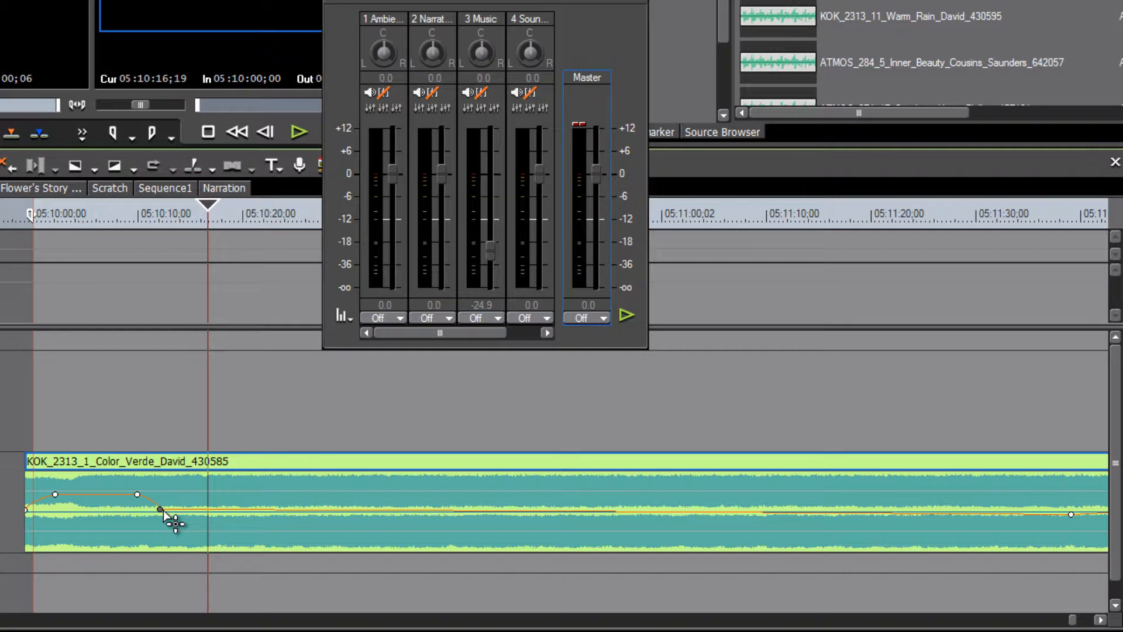
drag(158, 218, 135, 222)
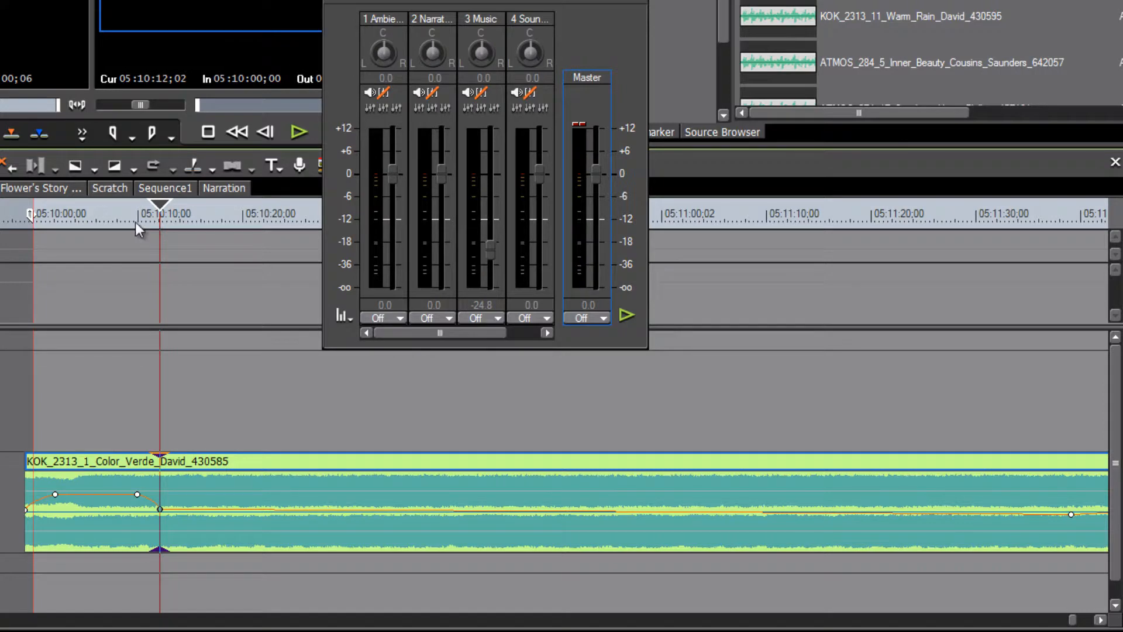
Move the Audio Mixer aside and place JFNarration Part01 from the Narration bin on the 2 Narration track at about 05:10:10.
drag(576, 0, 1122, 210)
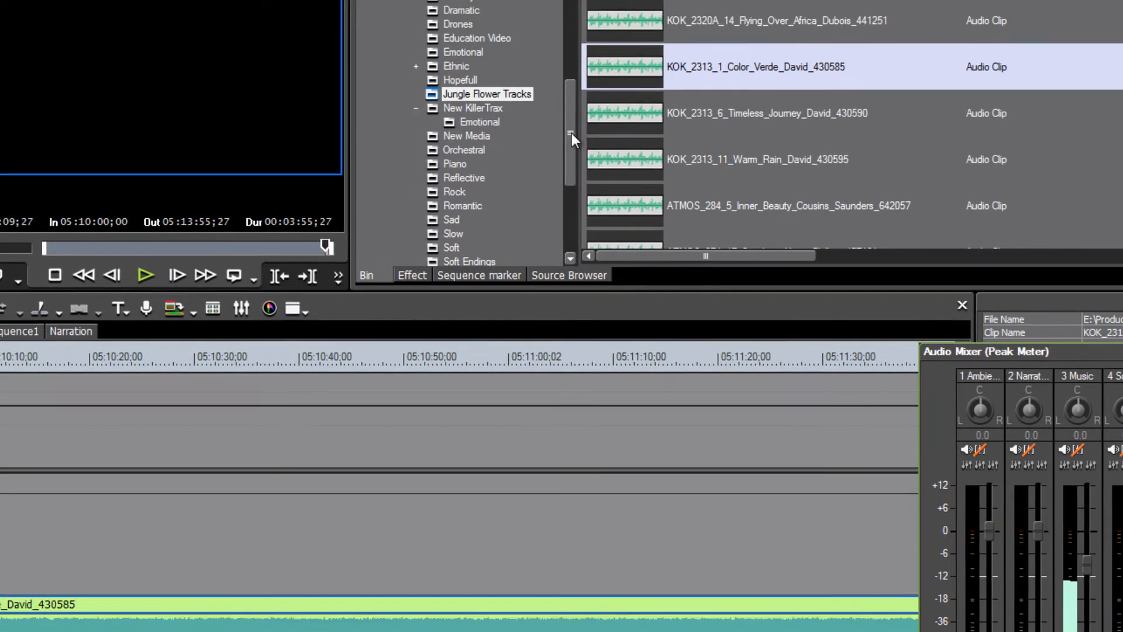
drag(571, 132, 455, 293)
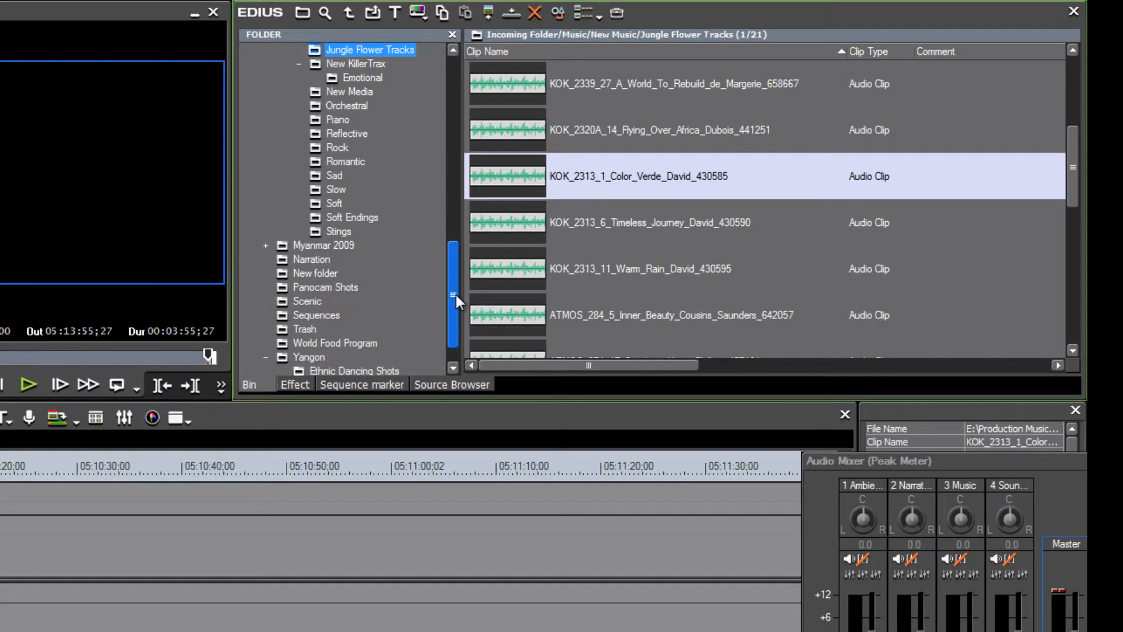
click(297, 259)
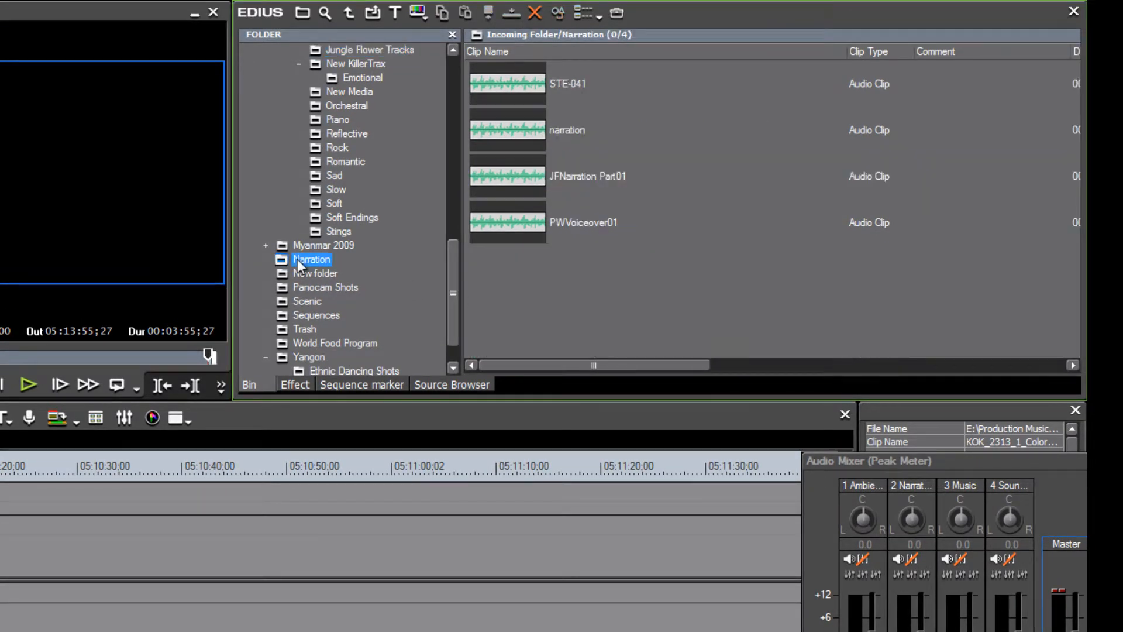
click(512, 176)
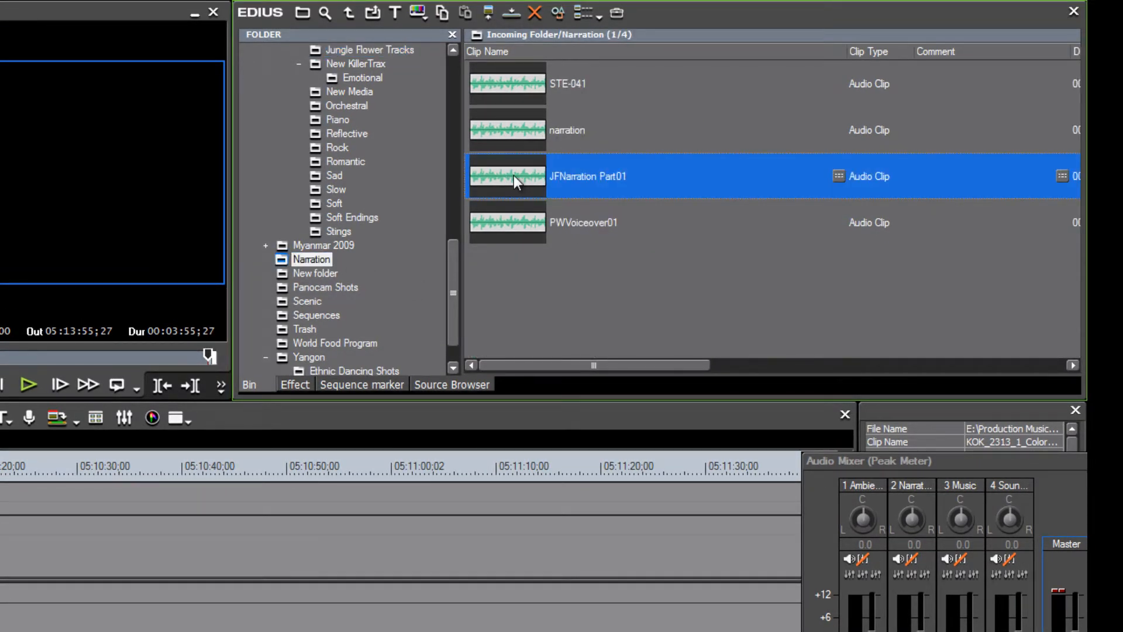
drag(513, 175, 280, 357)
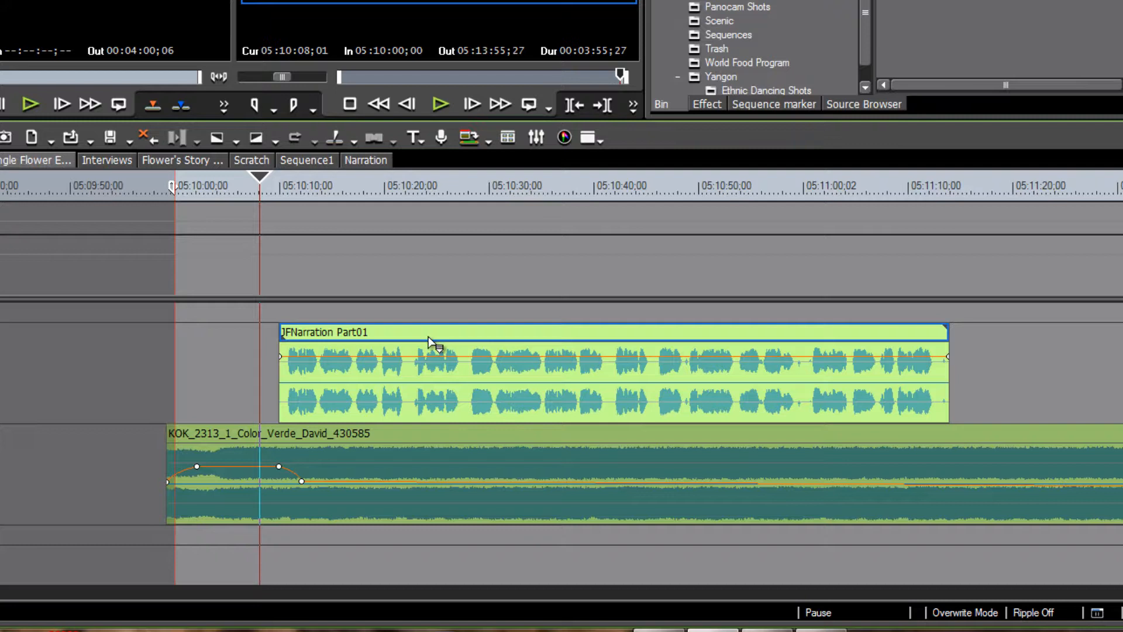
click(419, 338)
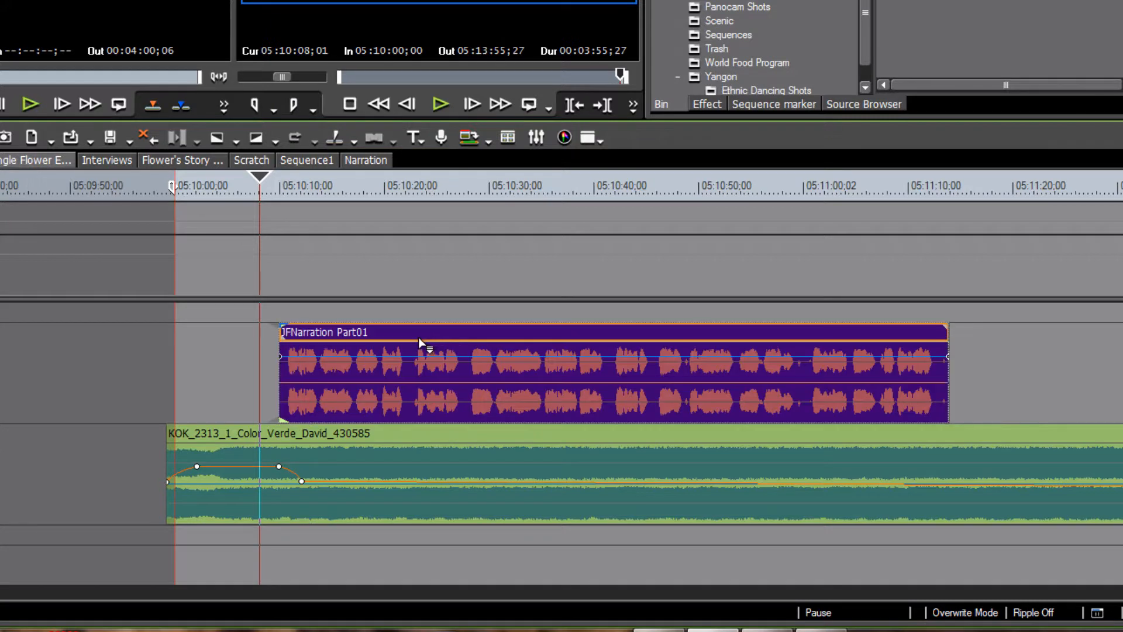
drag(418, 338, 419, 338)
Play the narration's opening and shift the narration clip to start at the low end of the music dip, about 05:10:12.
drag(261, 177, 274, 181)
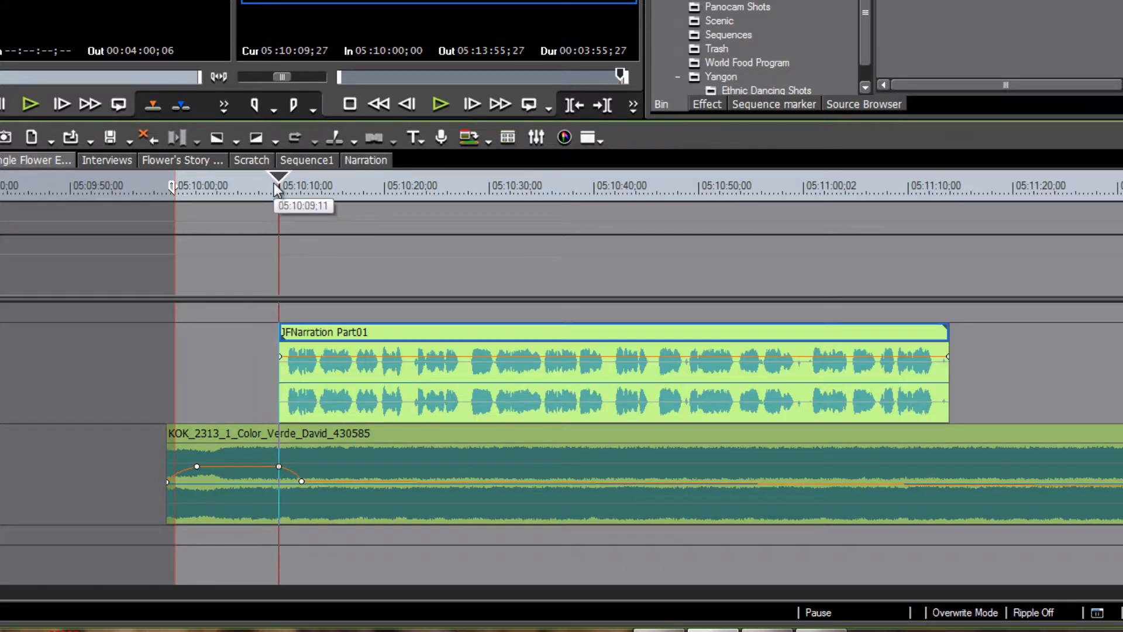
key(space)
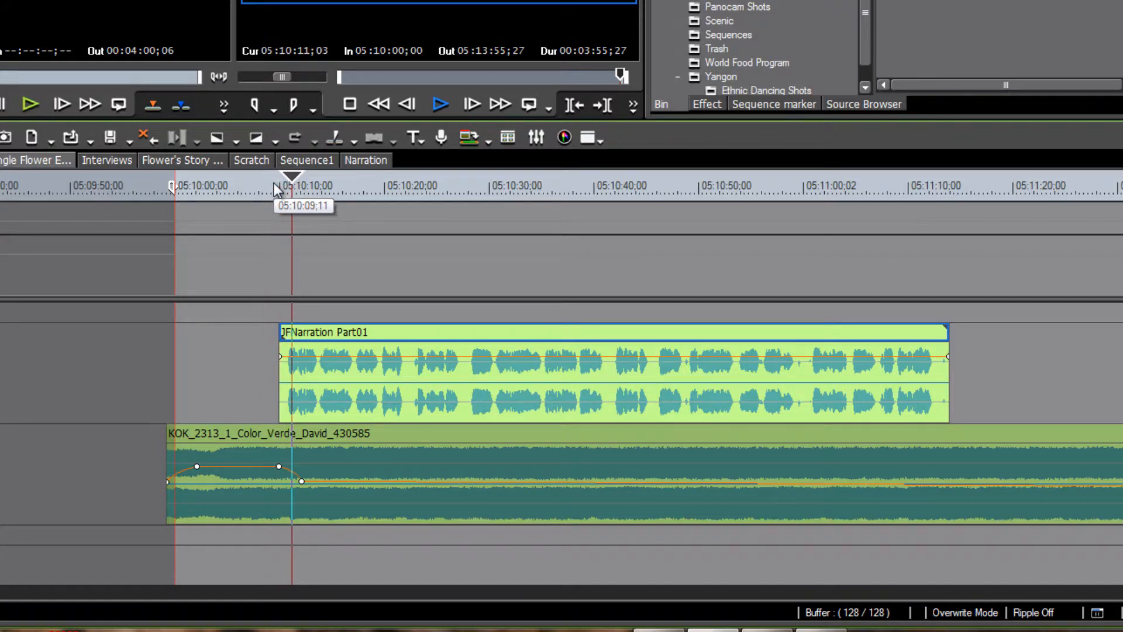
key(space)
click(386, 332)
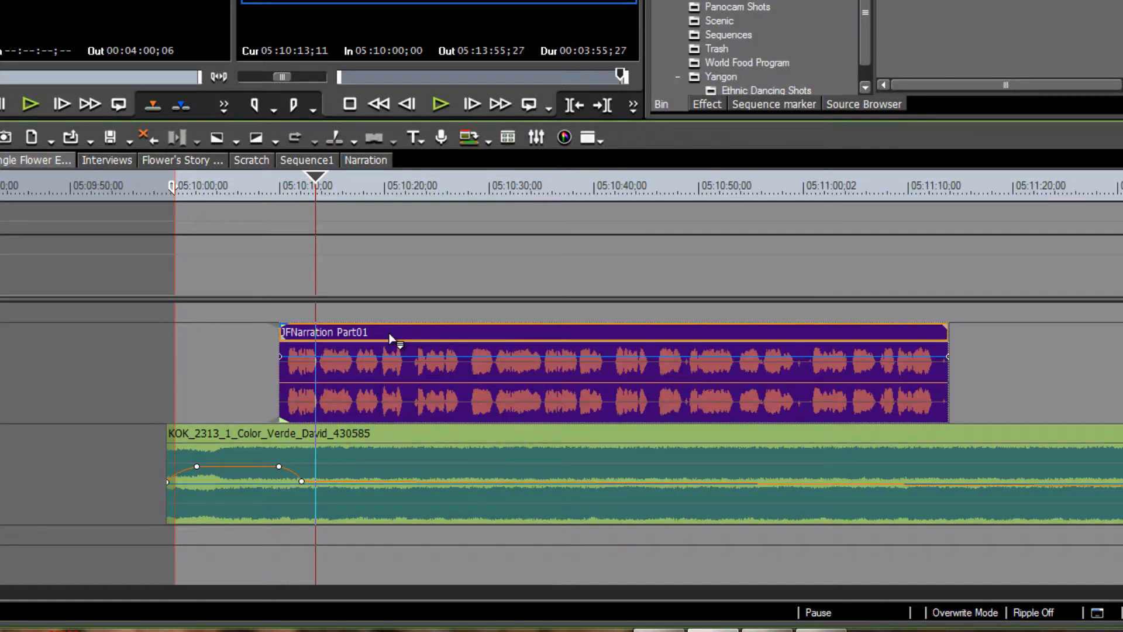
drag(394, 333, 425, 341)
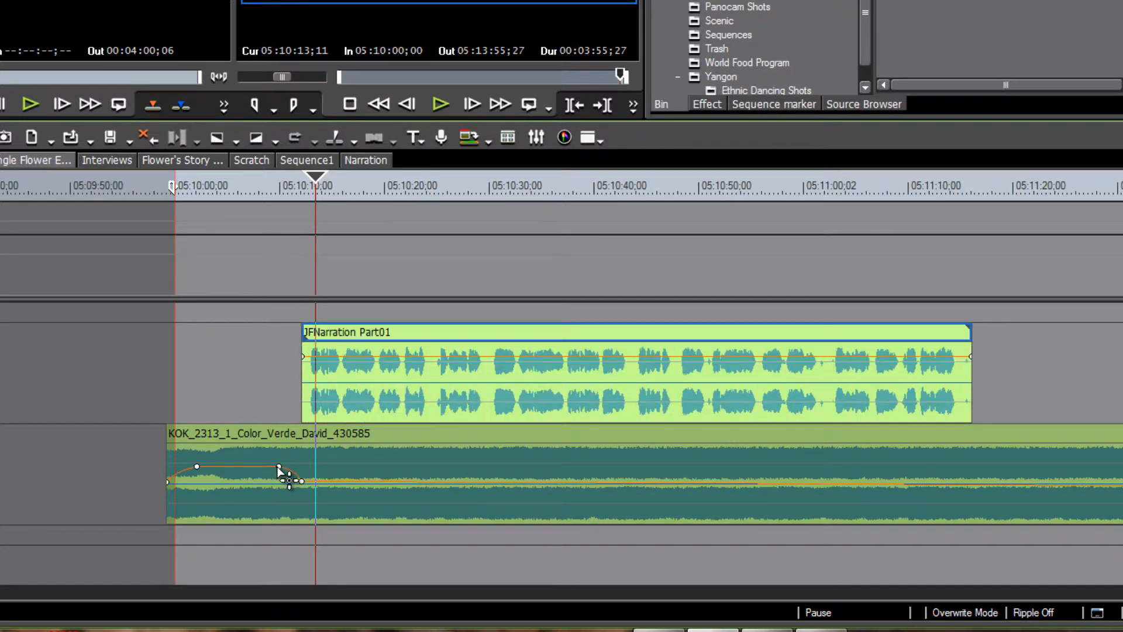
Move the Color Verde keyframe that starts the dip earlier, to about 05:10:09, and play back the transition into the narration.
drag(278, 469, 269, 468)
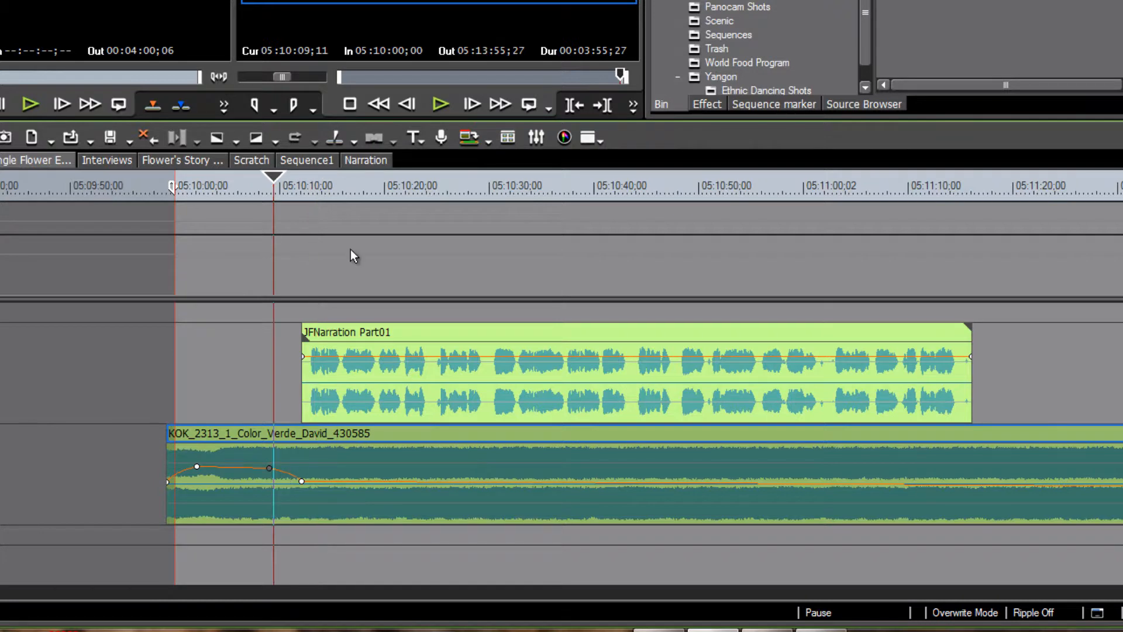
key(space)
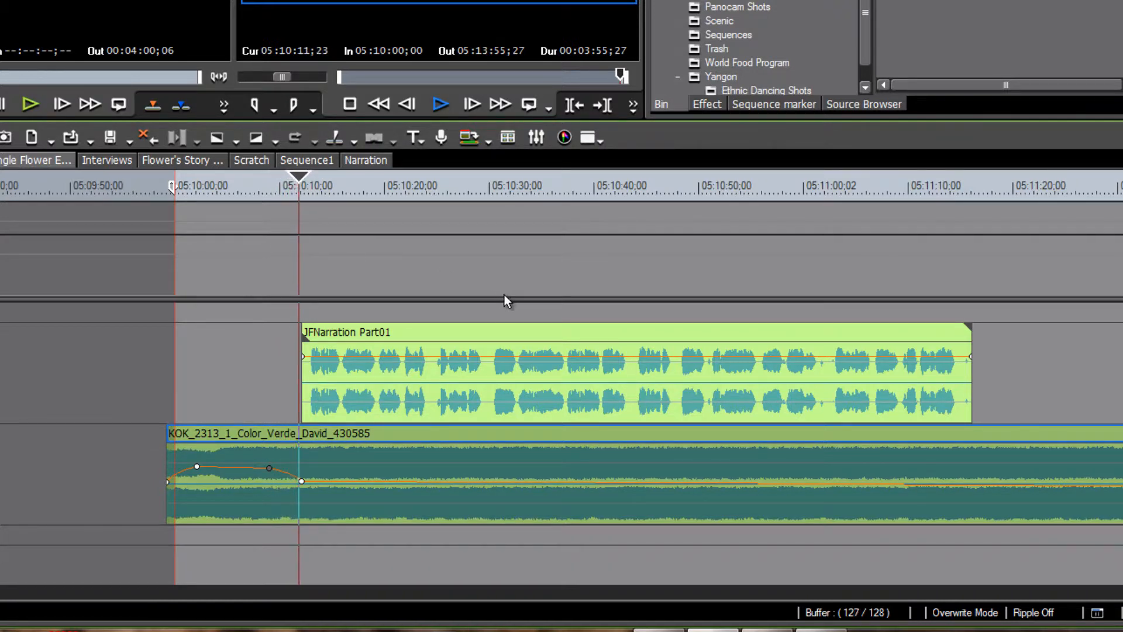
key(space)
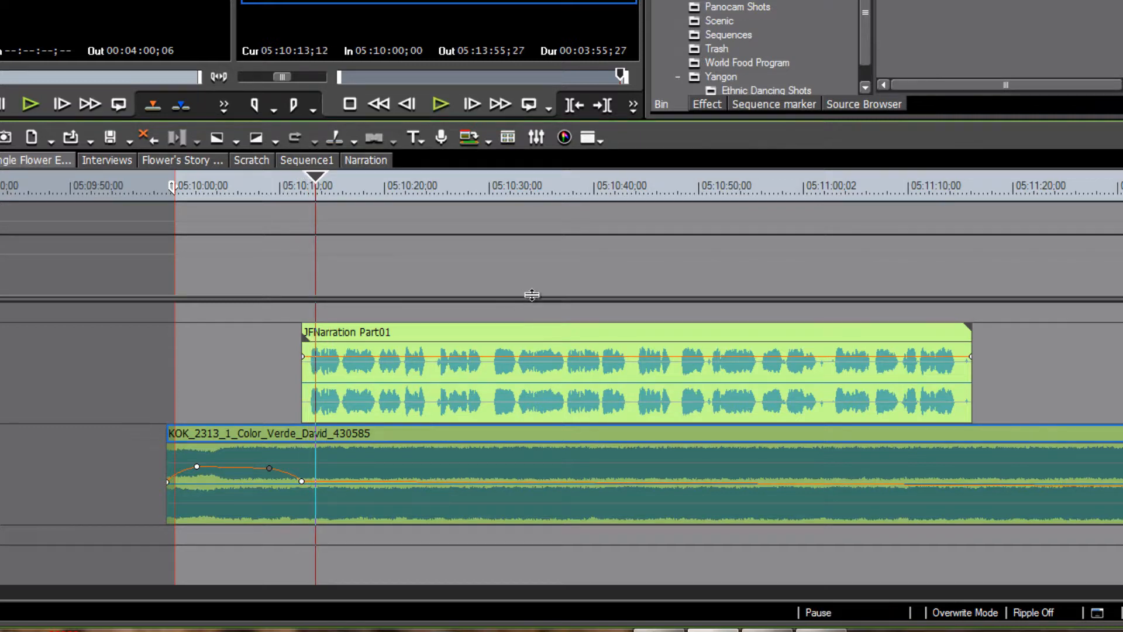
Shift the narration clip slightly earlier to start at about 05:10:11 and play from the music's dip into the narration.
scroll(549, 308, up, 1)
drag(532, 334, 490, 339)
drag(315, 186, 237, 199)
key(space)
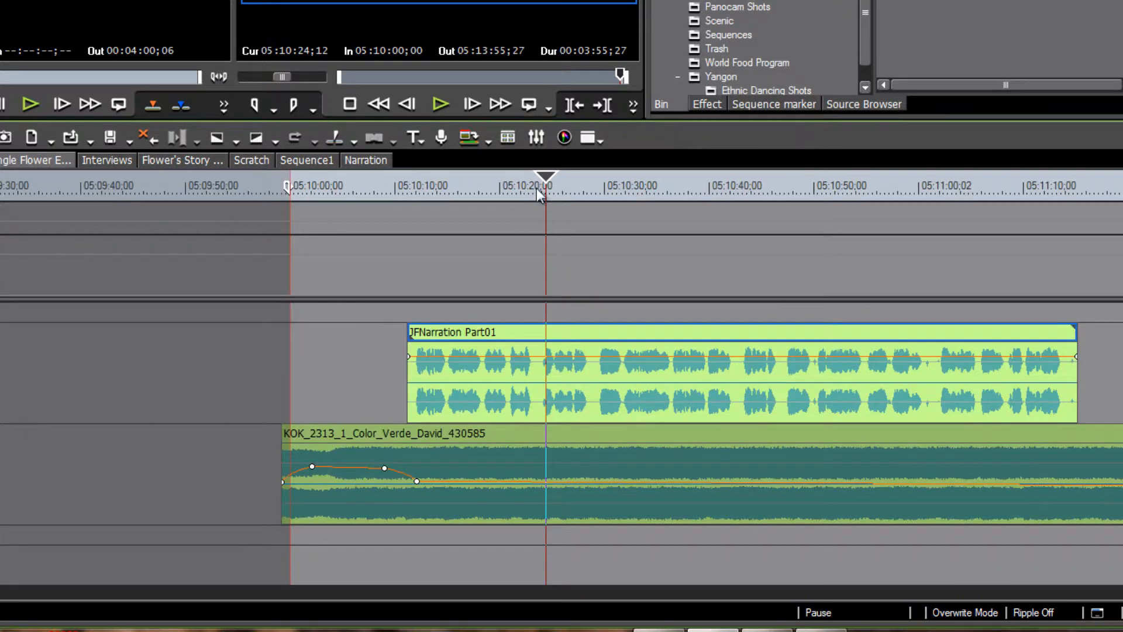
Split the narration clip at 05:10:23;16 and move its second part about 2.5 seconds later.
drag(550, 181, 541, 213)
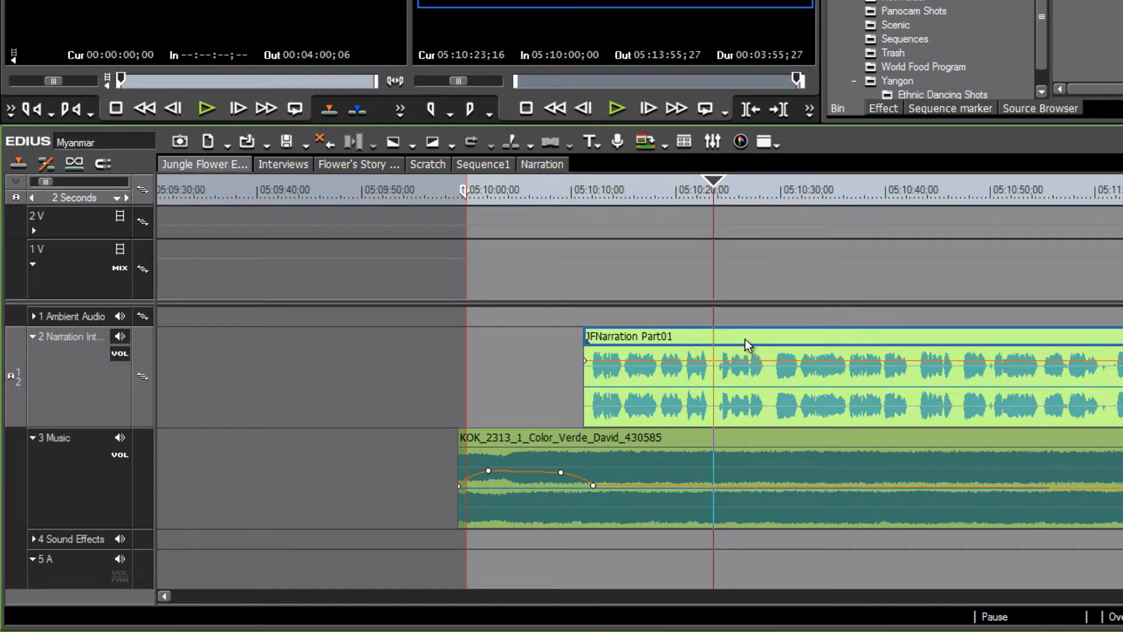
key(c)
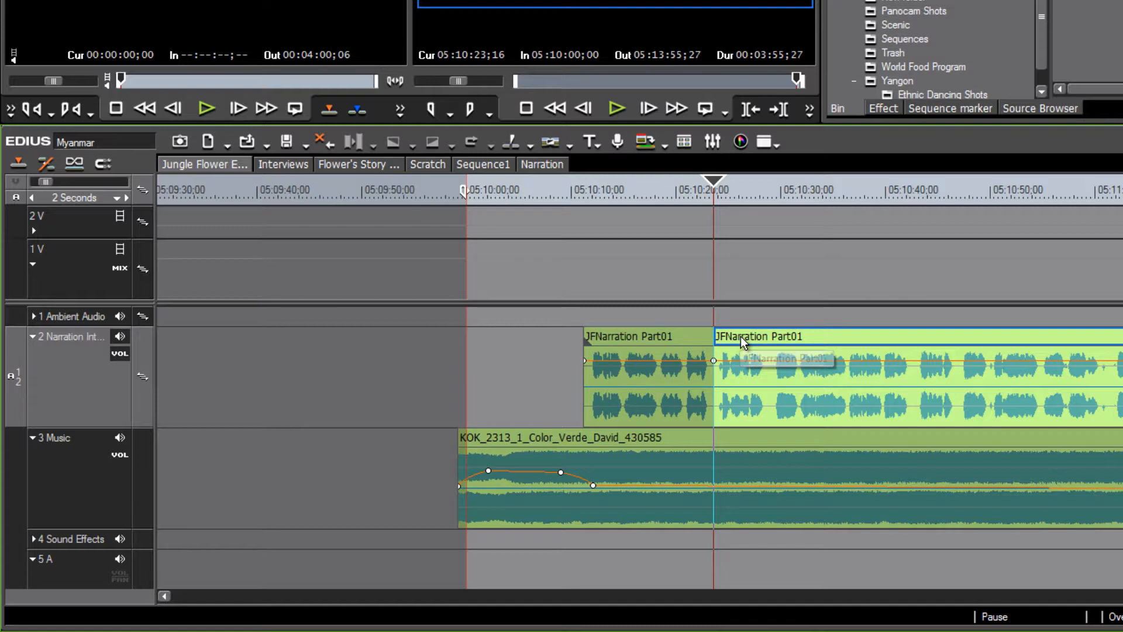
drag(740, 336, 767, 339)
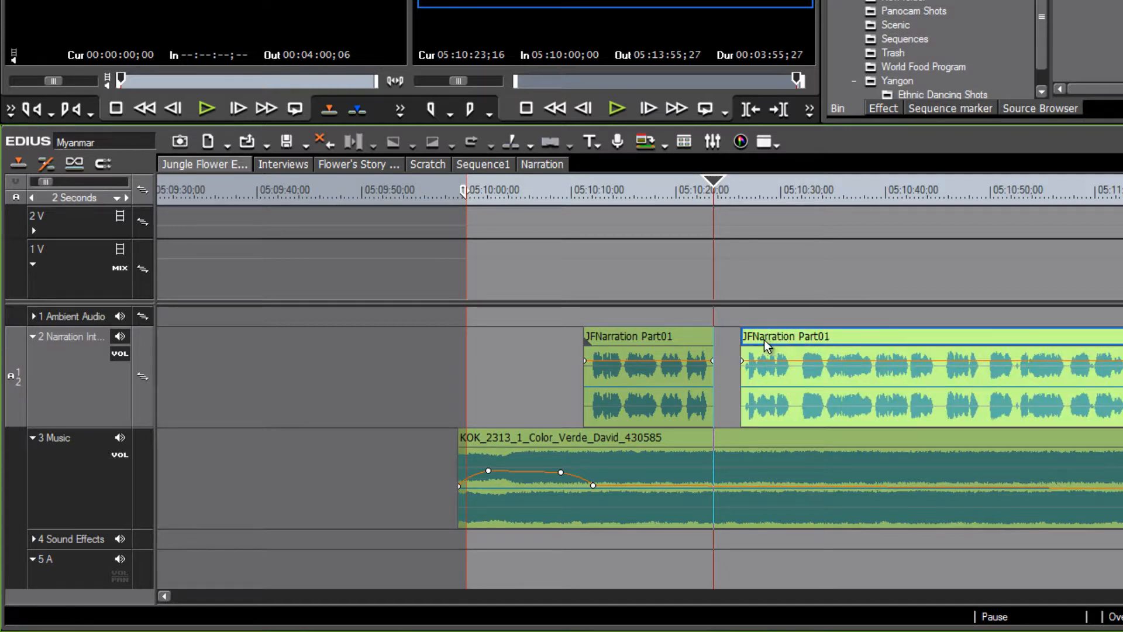
Play the sequence from about 05:10:20 across the gap between the two narration parts.
drag(713, 180, 675, 193)
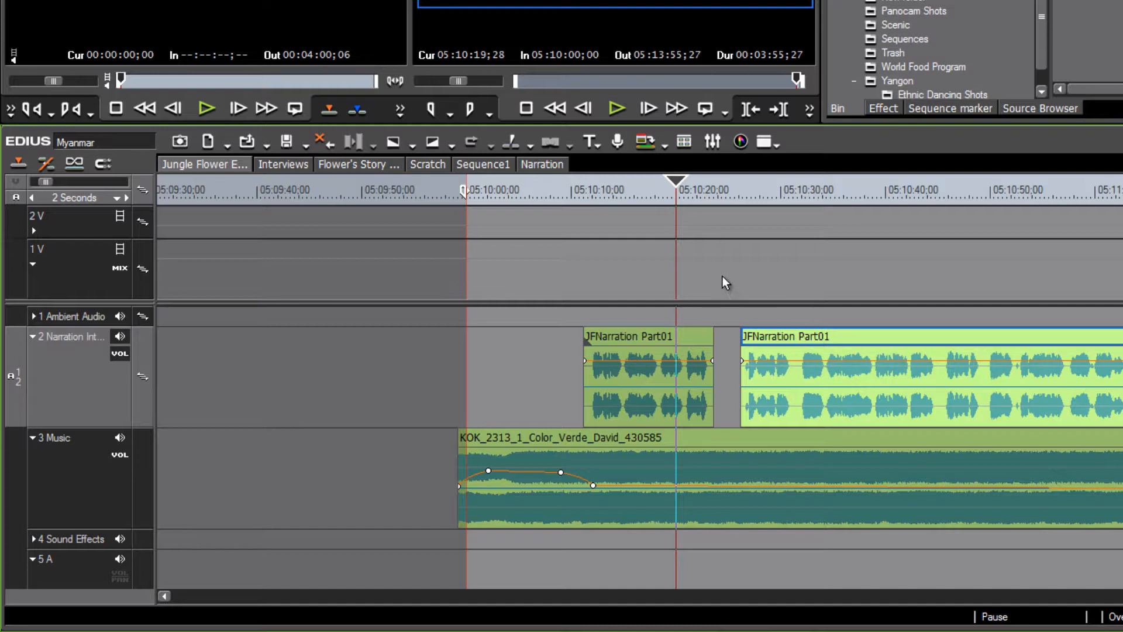
key(space)
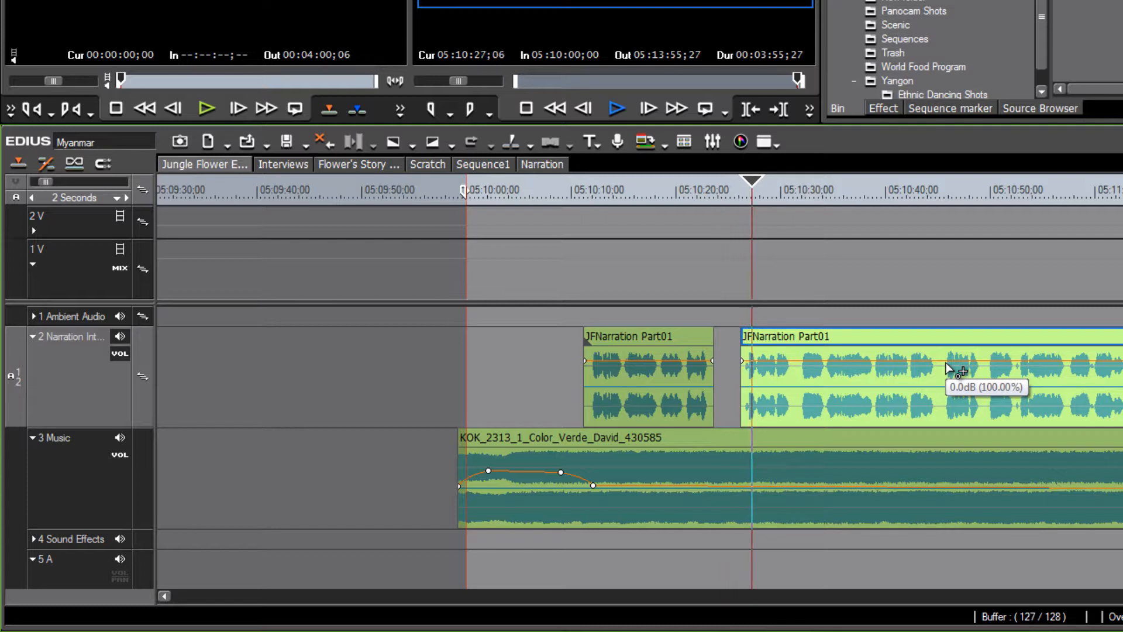
key(space)
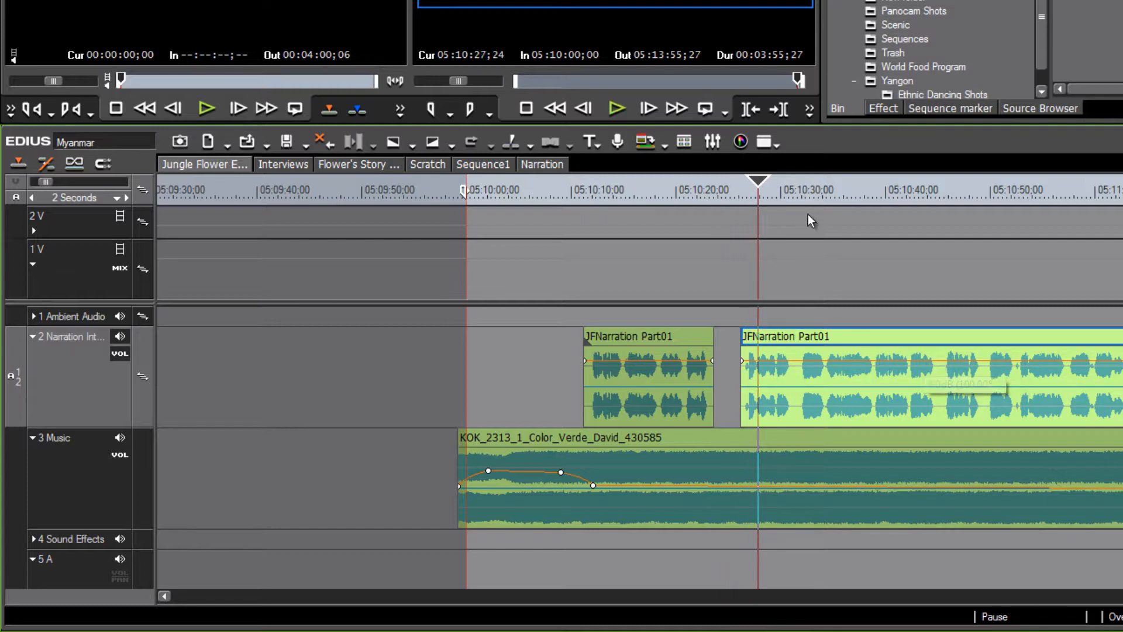
Trim the silence off the start of the first narration part, up to about 05:10:11;22.
drag(760, 185, 702, 192)
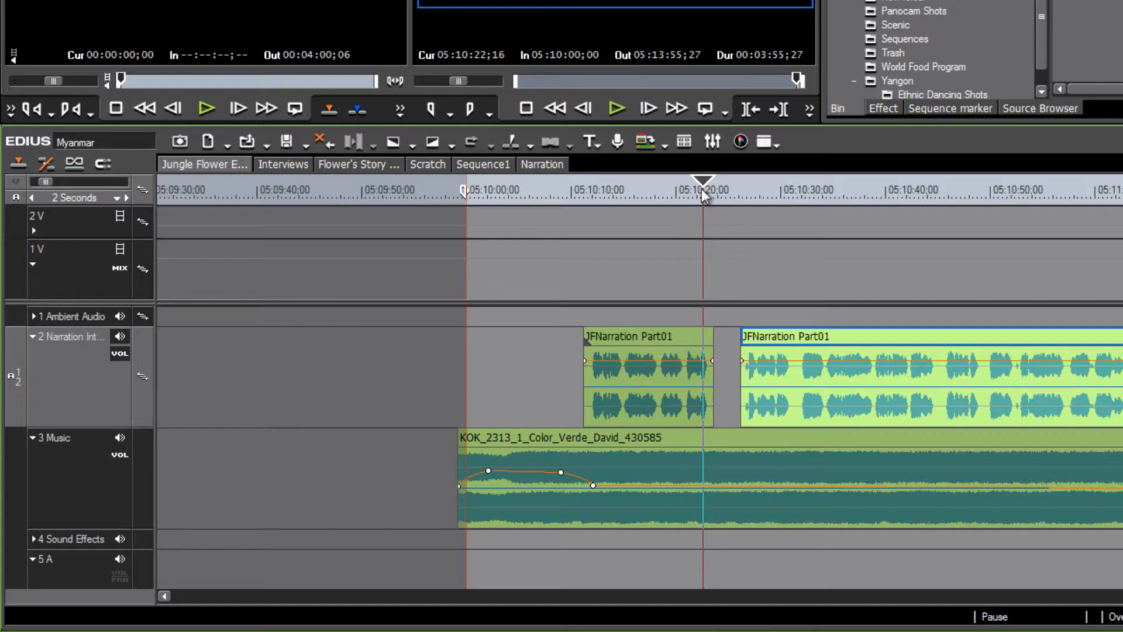
key(ctrl+KP_Add)
key(ctrl+KP_Add)
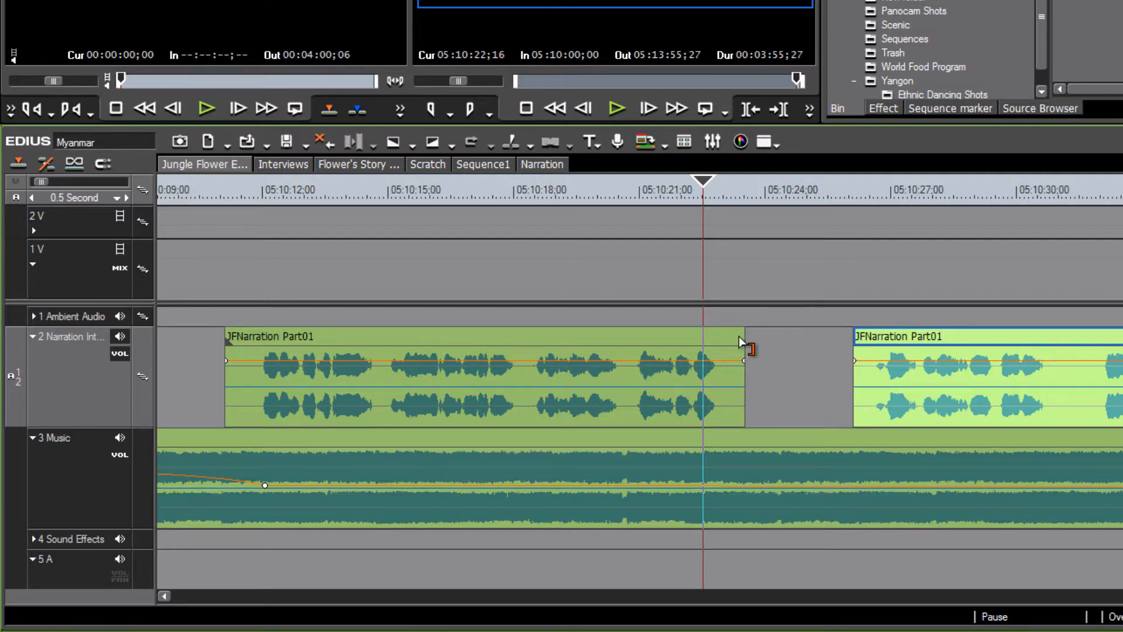
drag(228, 337, 254, 338)
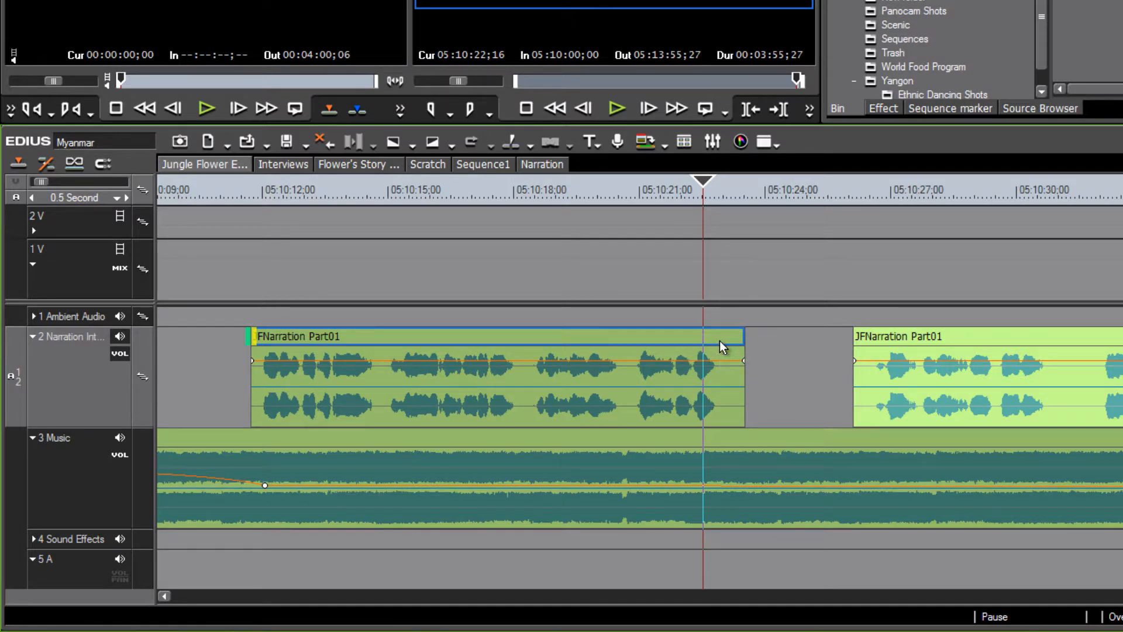
Move the first narration part about 0.4 seconds earlier and keyframe the music up to -9.1 dB in the gap, back down to -18.3 dB.
drag(719, 340, 705, 340)
click(682, 485)
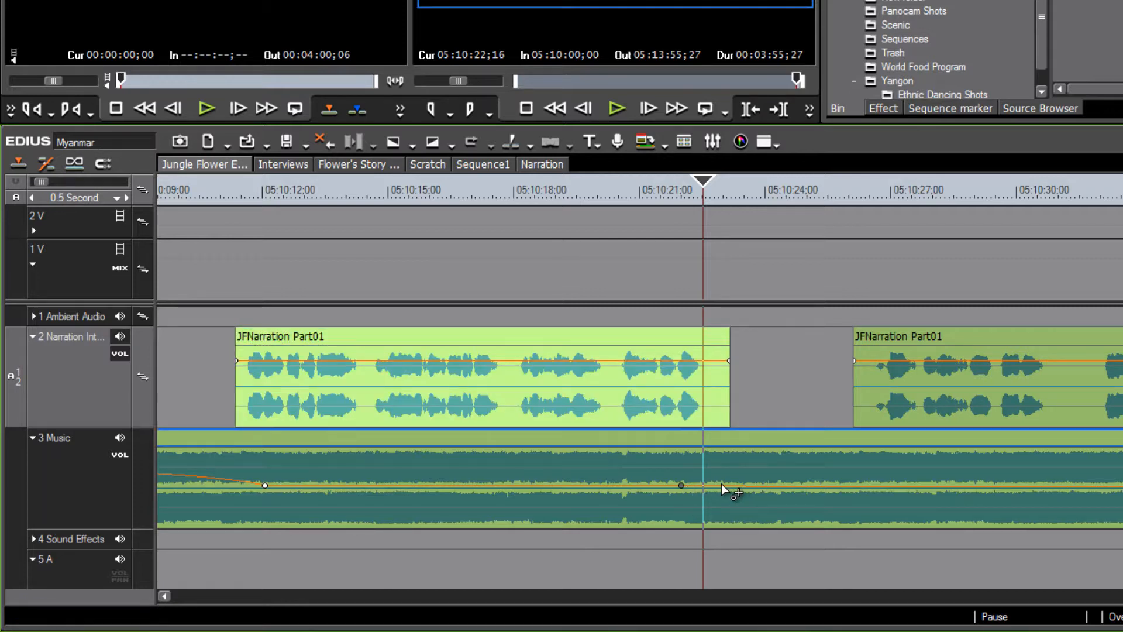
drag(720, 486, 735, 472)
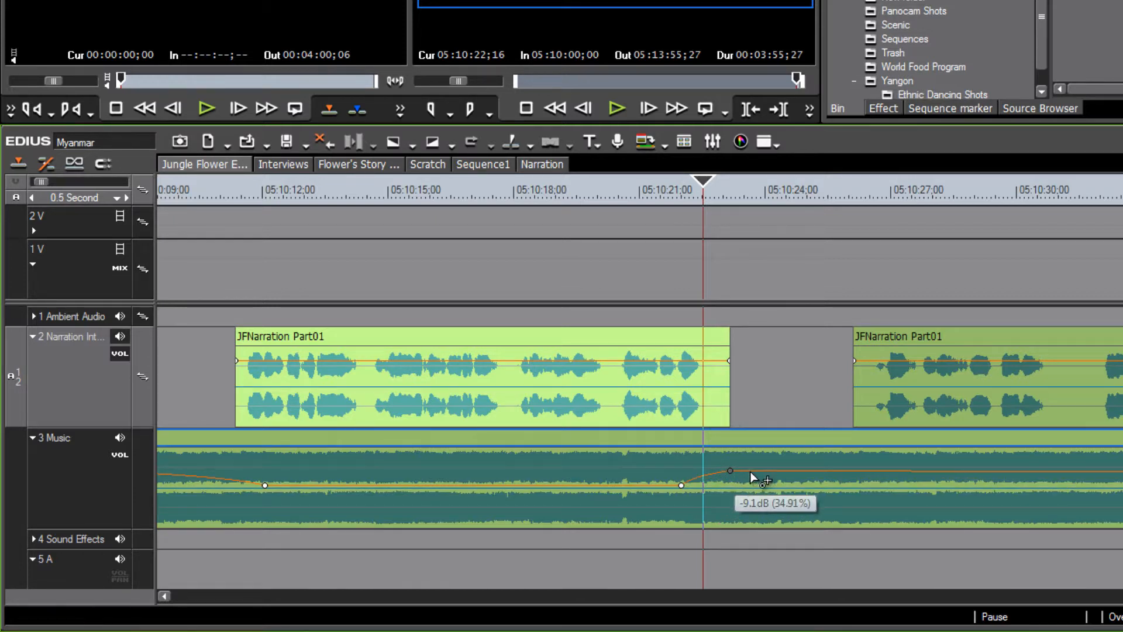
click(832, 471)
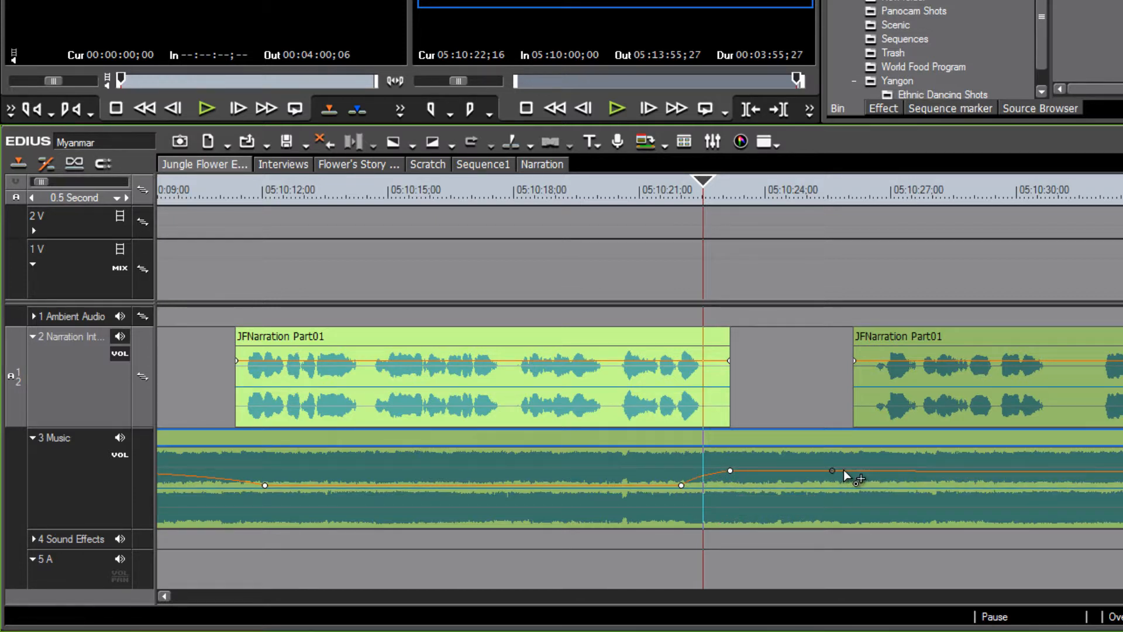
drag(873, 471, 899, 482)
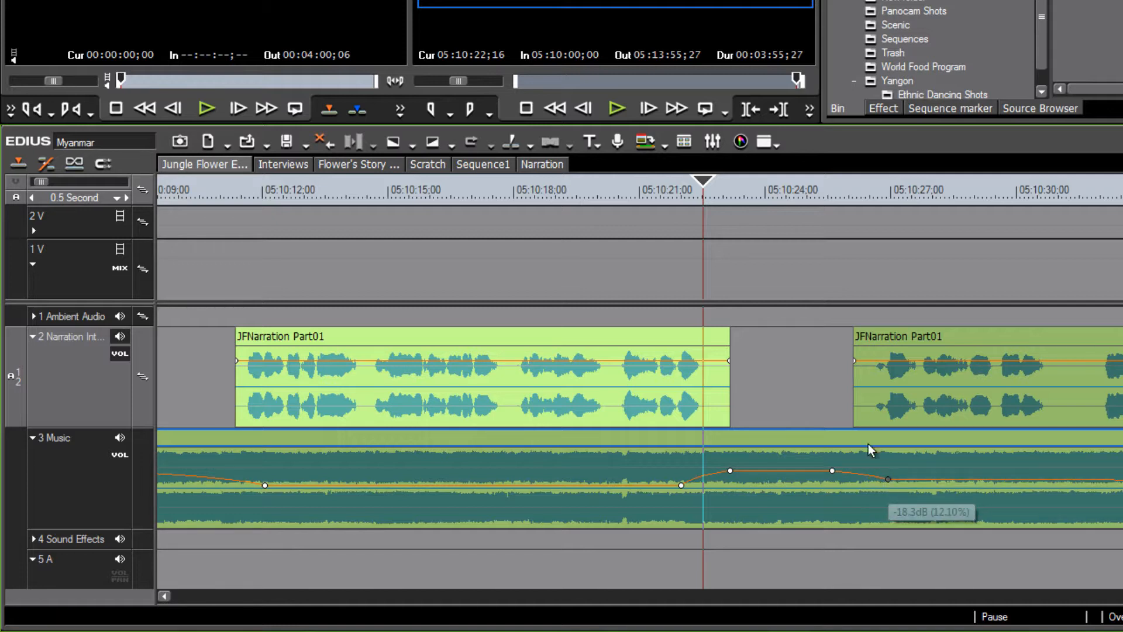
Play the sequence from about 05:10:20 through the music swell into the second narration part.
drag(643, 194, 615, 195)
key(space)
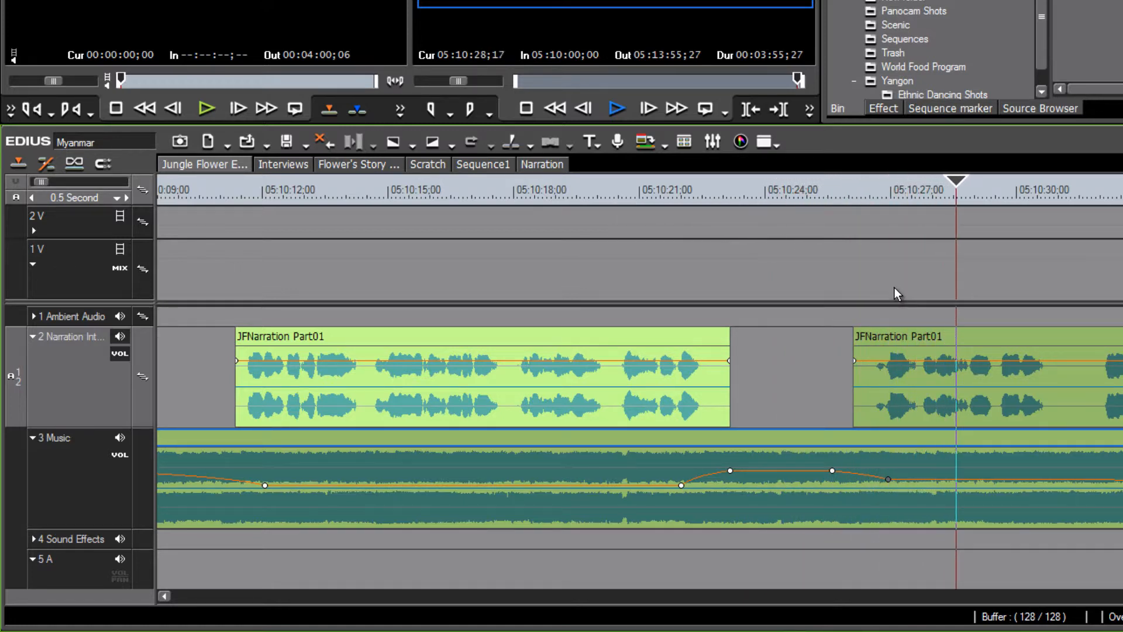
key(space)
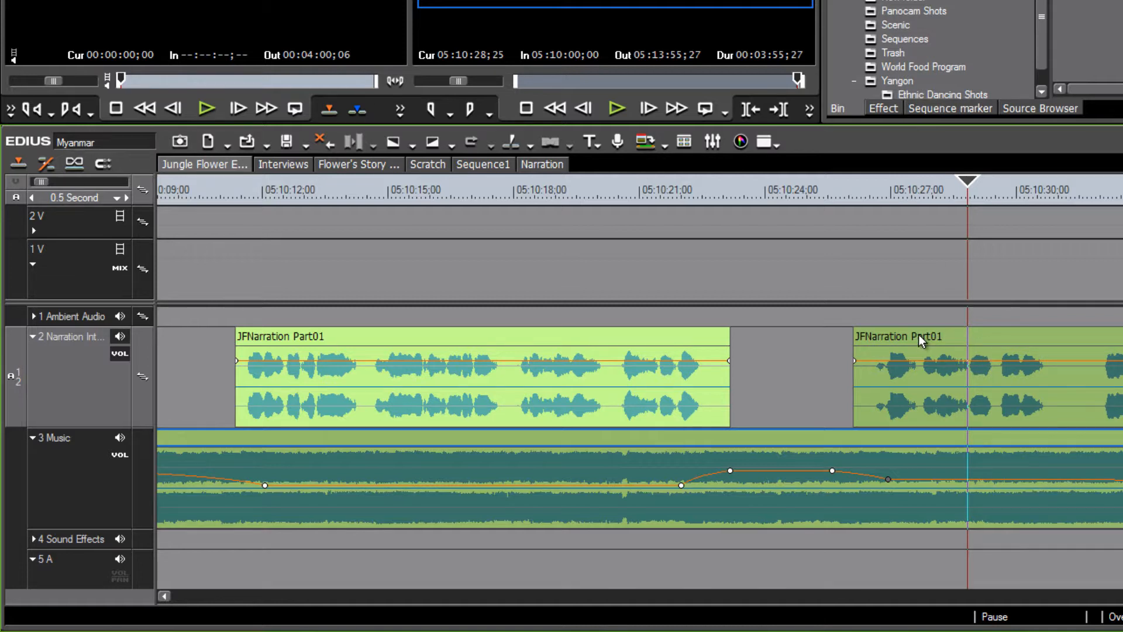
Shift the second narration part about 0.4 seconds later and trim its start to 05:10:27;07.
drag(918, 335, 936, 337)
drag(969, 178, 904, 231)
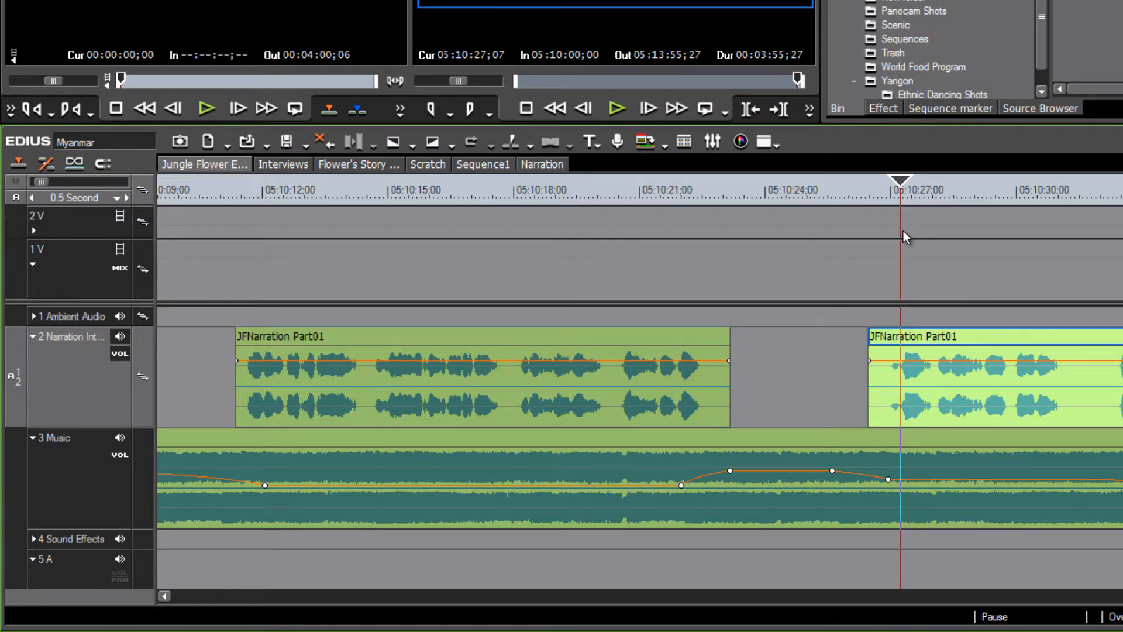
scroll(903, 231, up, 3)
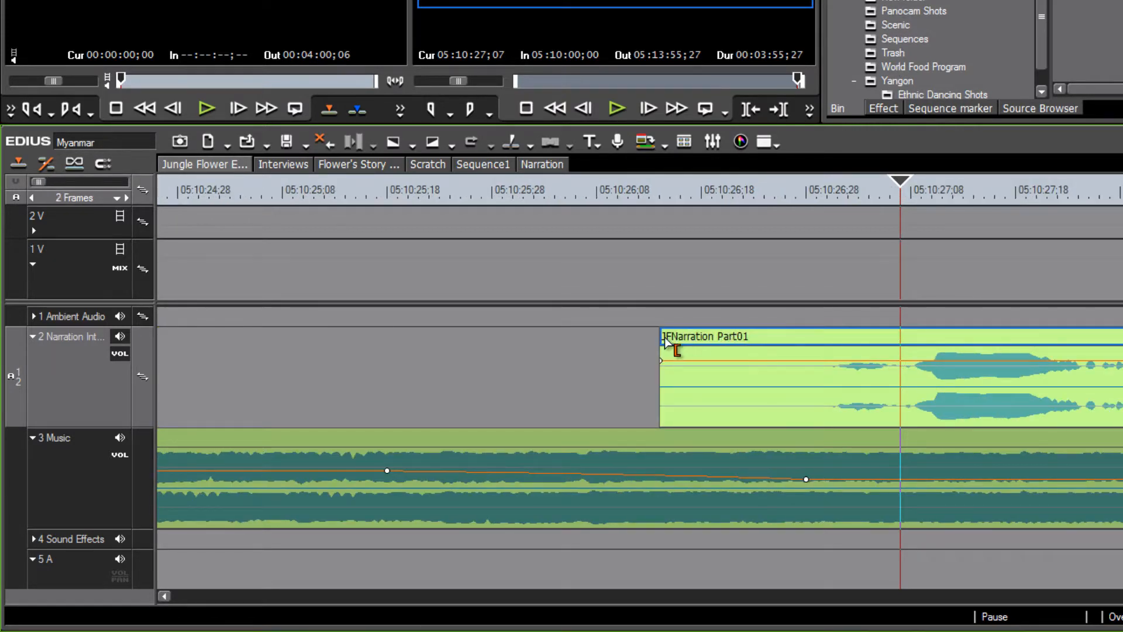
drag(666, 342, 903, 375)
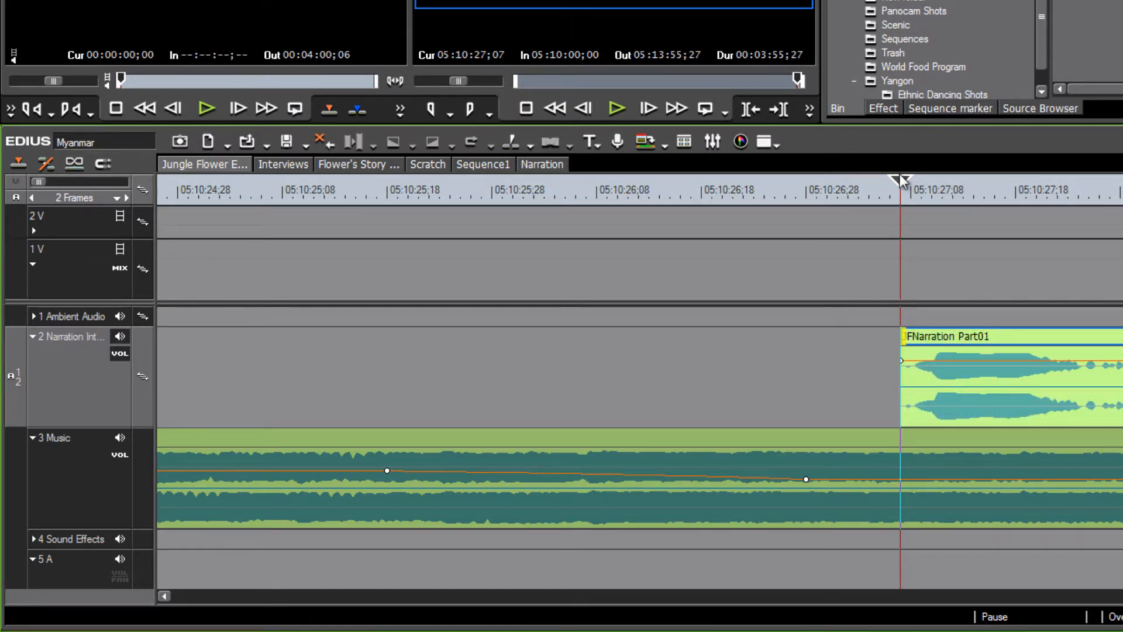
Play from about 05:10:25 into the second narration part, and lower the music keyframe before it to the level under the first part.
scroll(900, 187, down, 3)
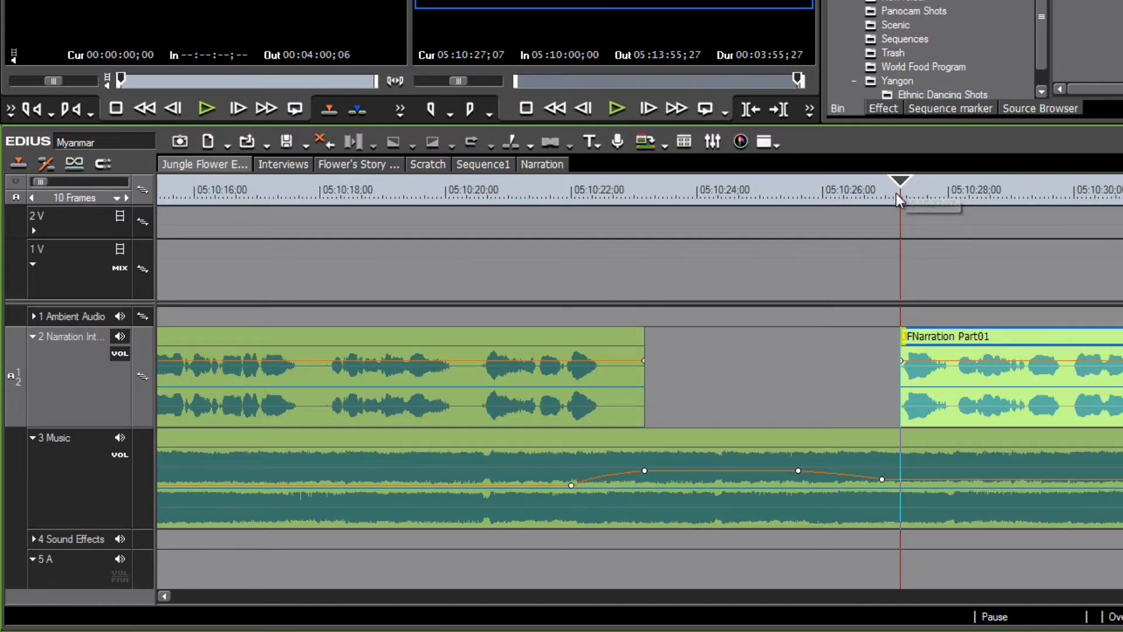
click(797, 198)
key(space)
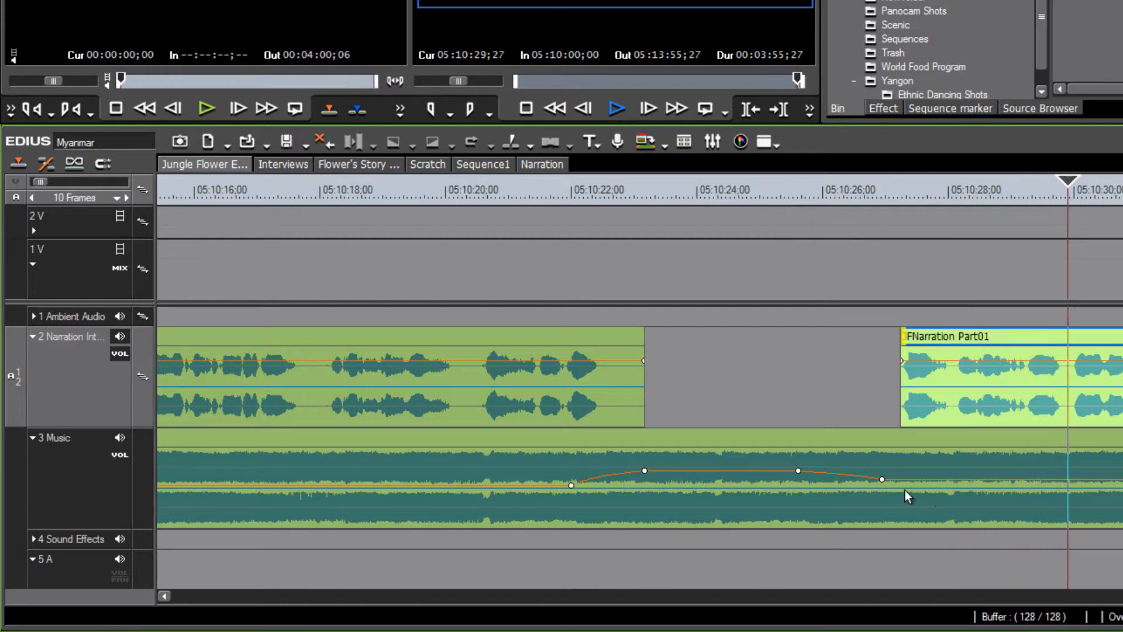
key(space)
click(883, 481)
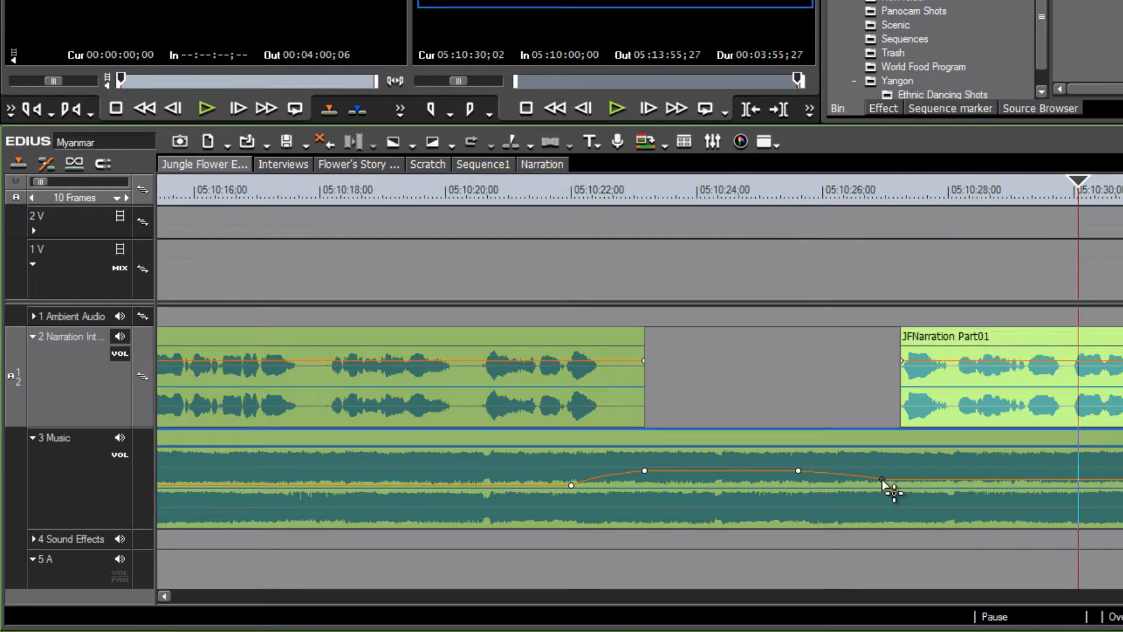
drag(882, 481, 883, 491)
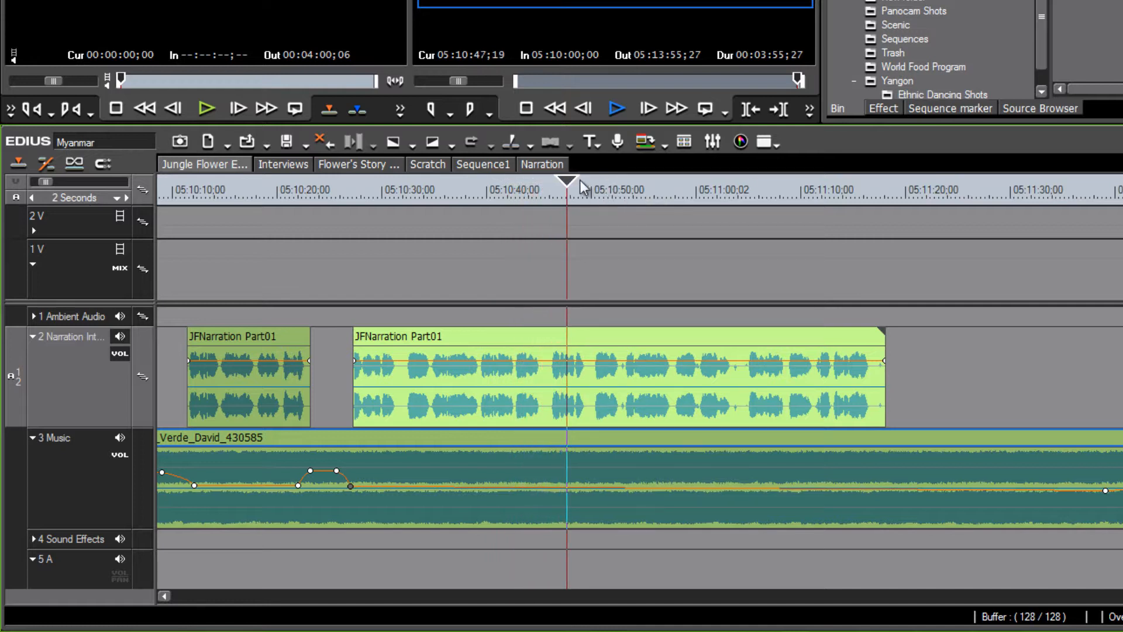
Split the second narration part at 05:10:45;08 and move the split-off section about 5 seconds later.
drag(570, 181, 543, 189)
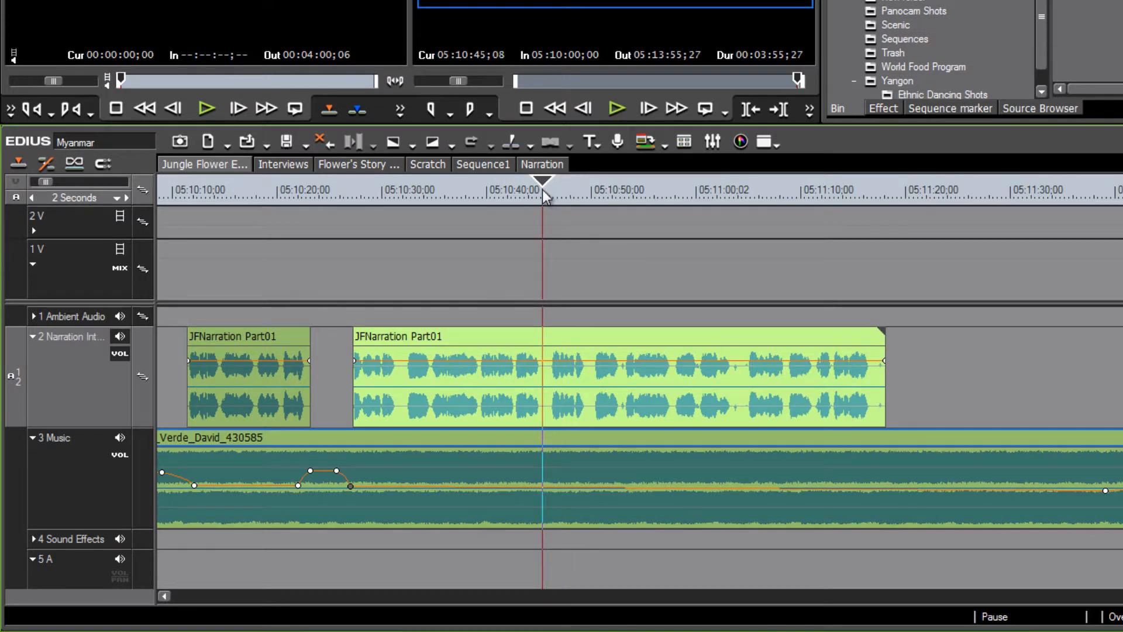
click(574, 334)
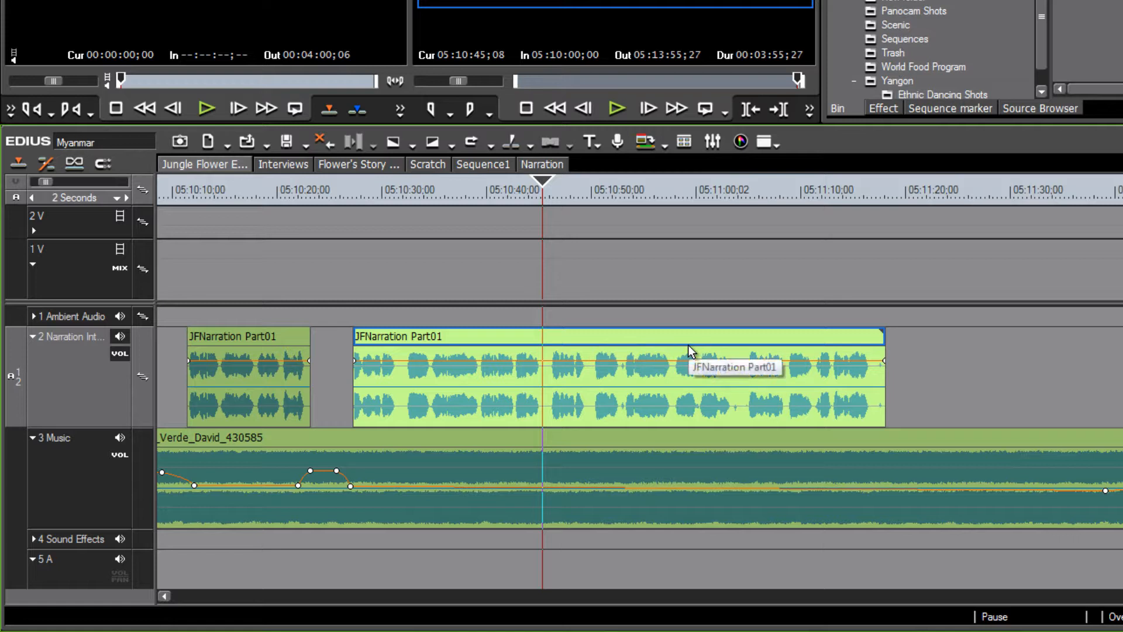
key(c)
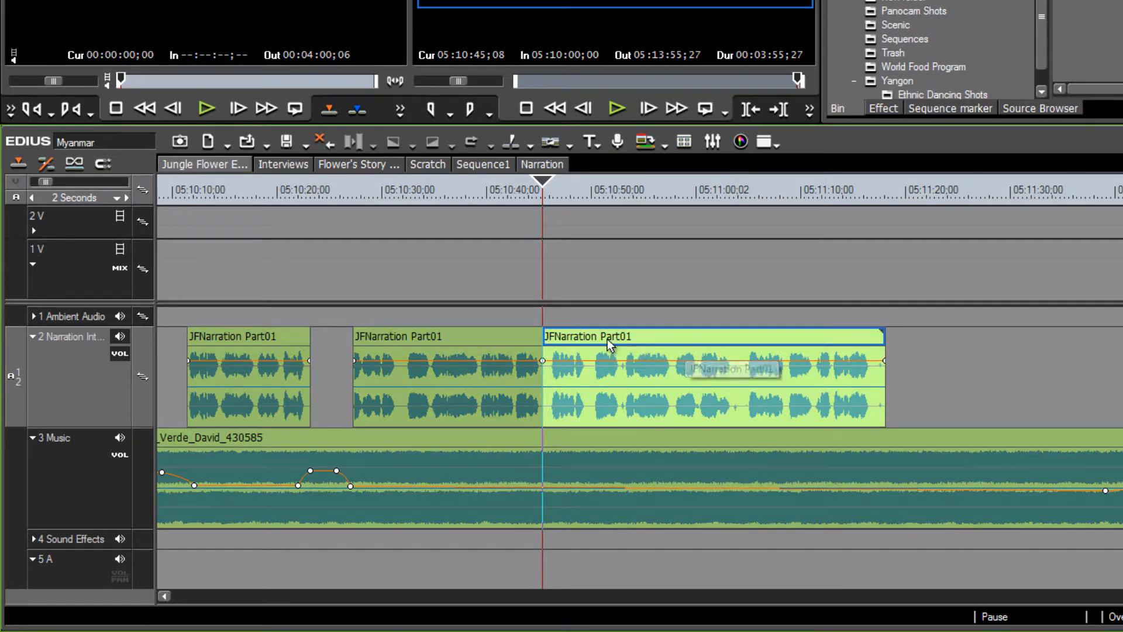
drag(636, 338, 677, 339)
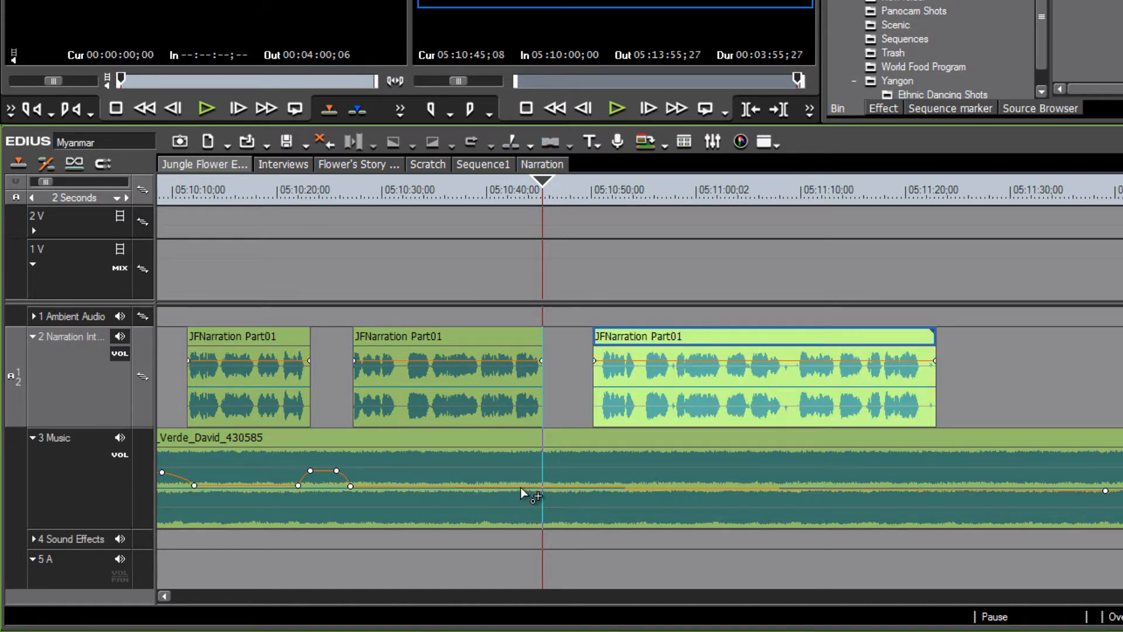
Add four volume keyframes that raise the music in the gap between the second and third narration parts, and play across it.
click(521, 486)
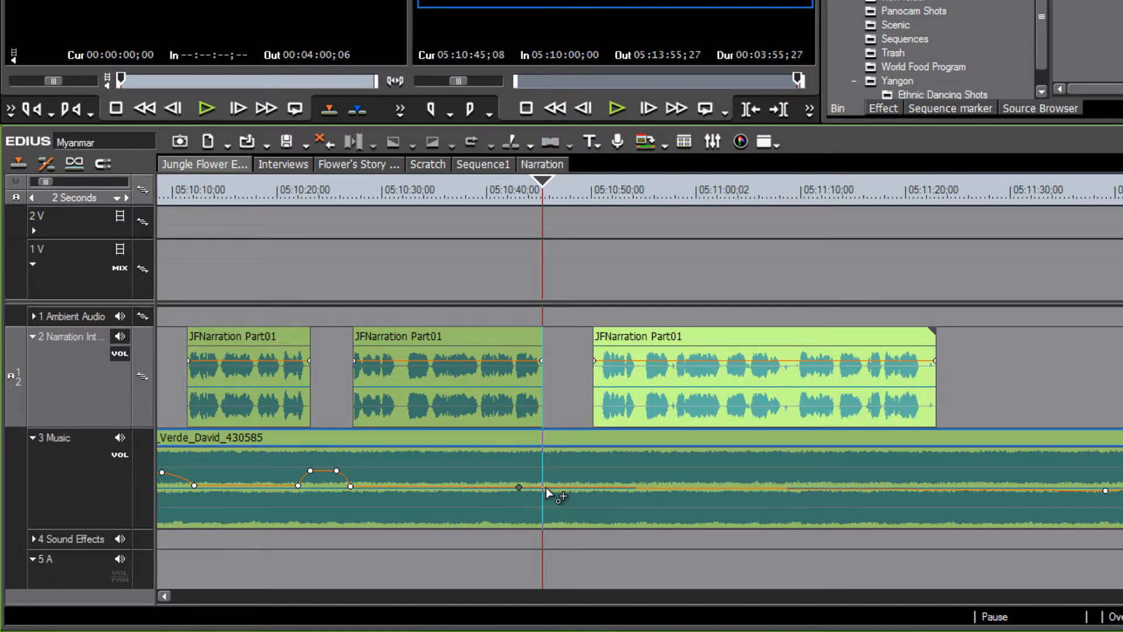
drag(546, 487, 608, 491)
click(577, 478)
key(space)
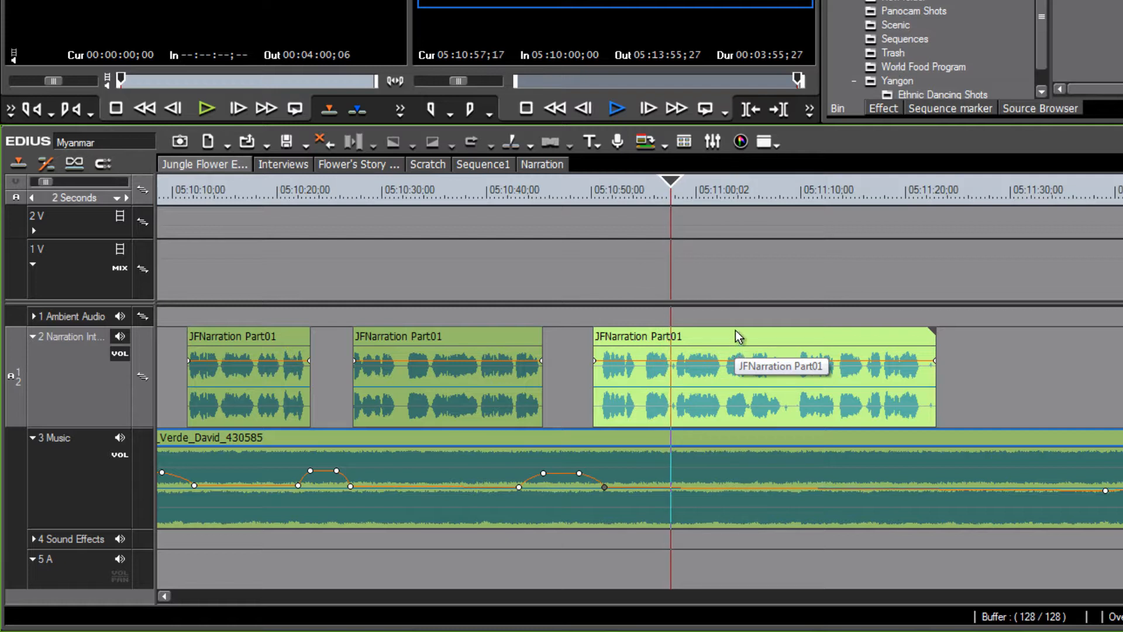
key(space)
Split the third narration part in the pause after its first phrase, at 05:10:54;03.
drag(682, 186, 634, 194)
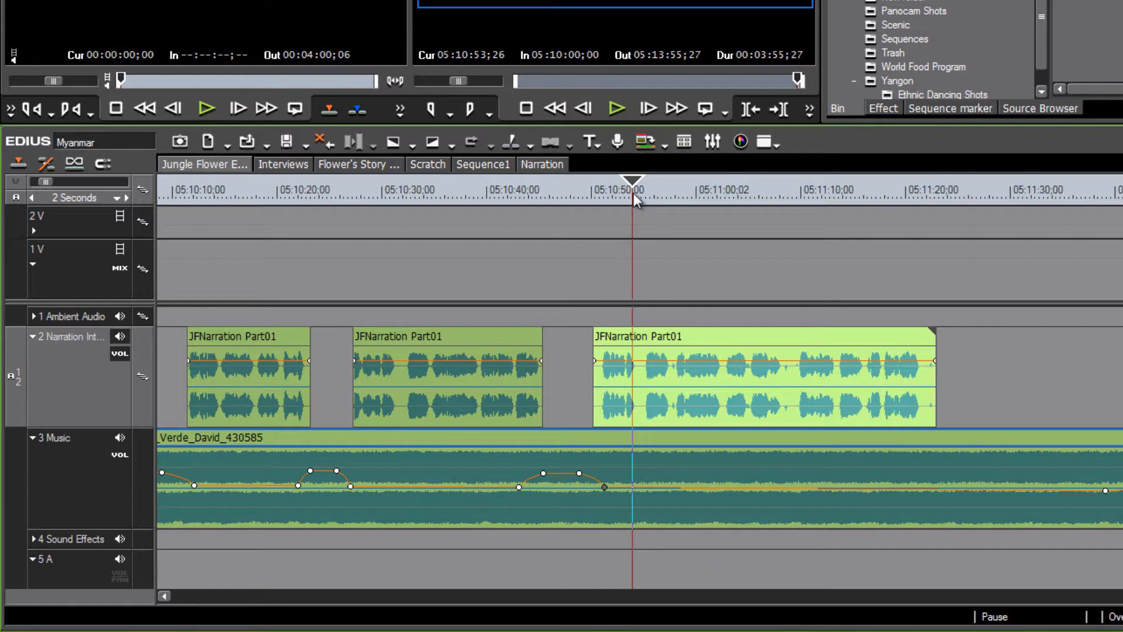
drag(633, 193, 639, 199)
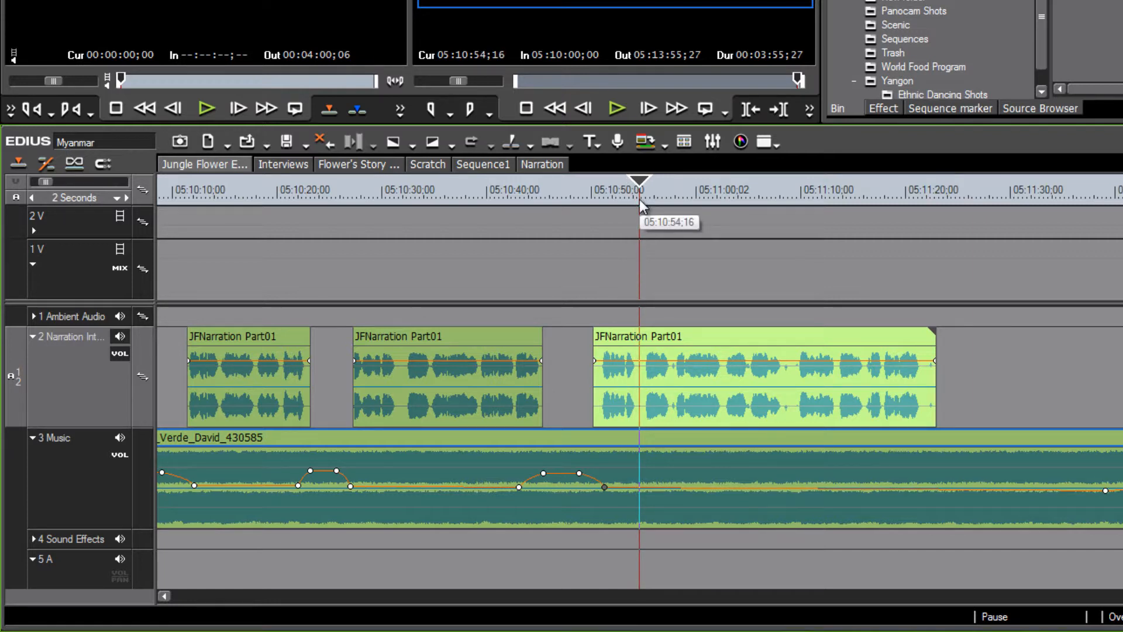
scroll(724, 340, down, 1)
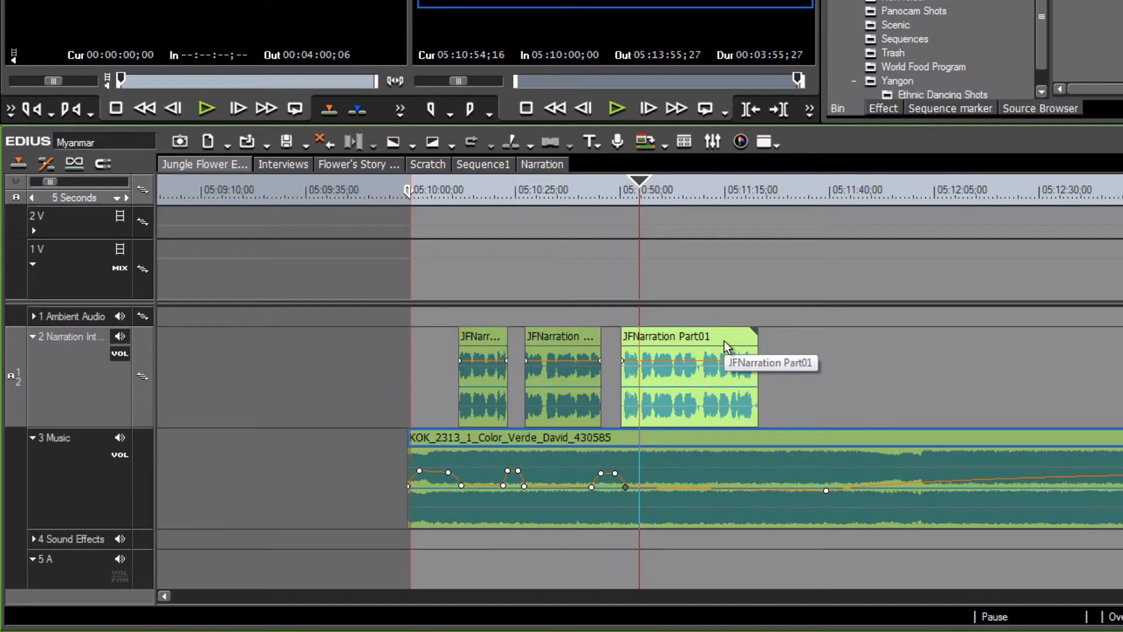
scroll(724, 339, up, 3)
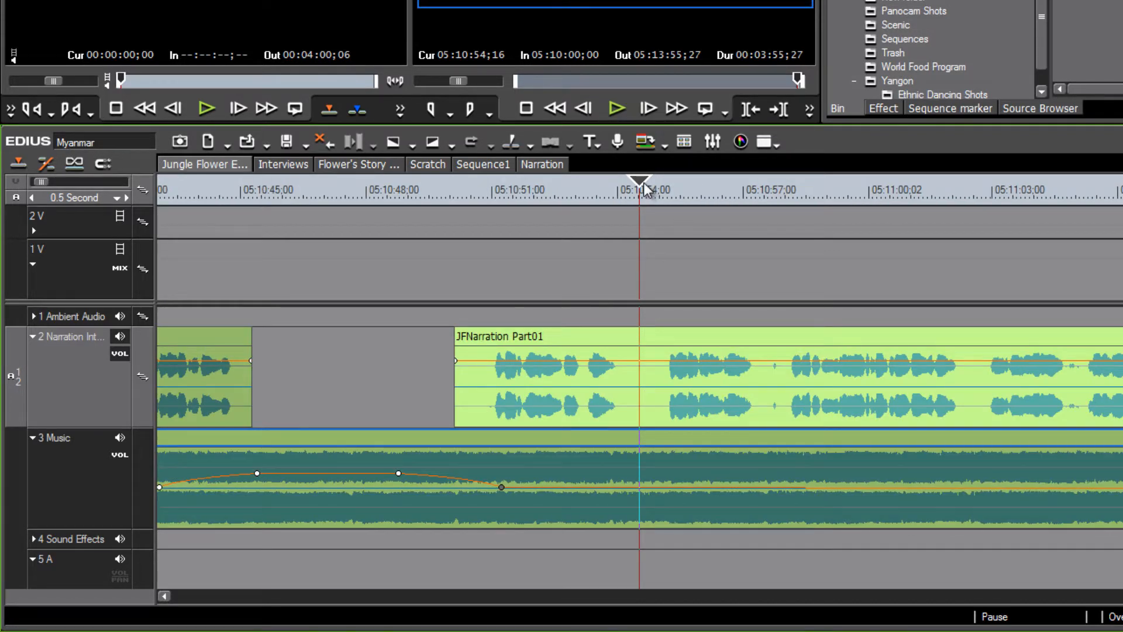
drag(644, 186, 624, 194)
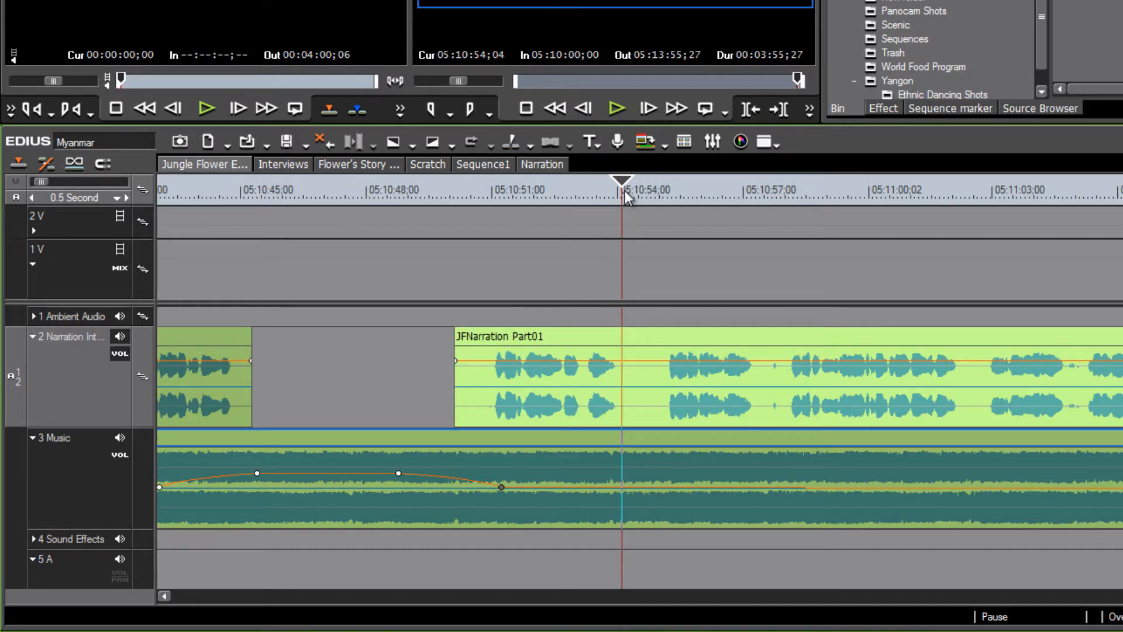
click(643, 337)
key(c)
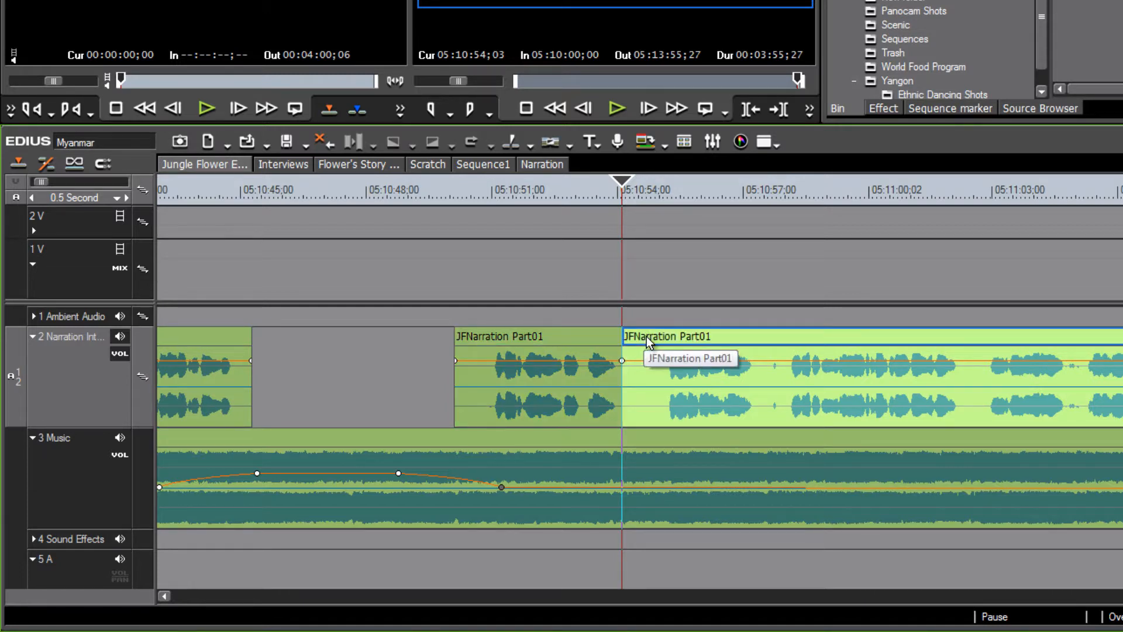
Trim about half a second of silence off the last narration part's start, butt it against the preceding part, and play across the join.
drag(630, 340, 653, 339)
drag(802, 340, 762, 344)
click(532, 194)
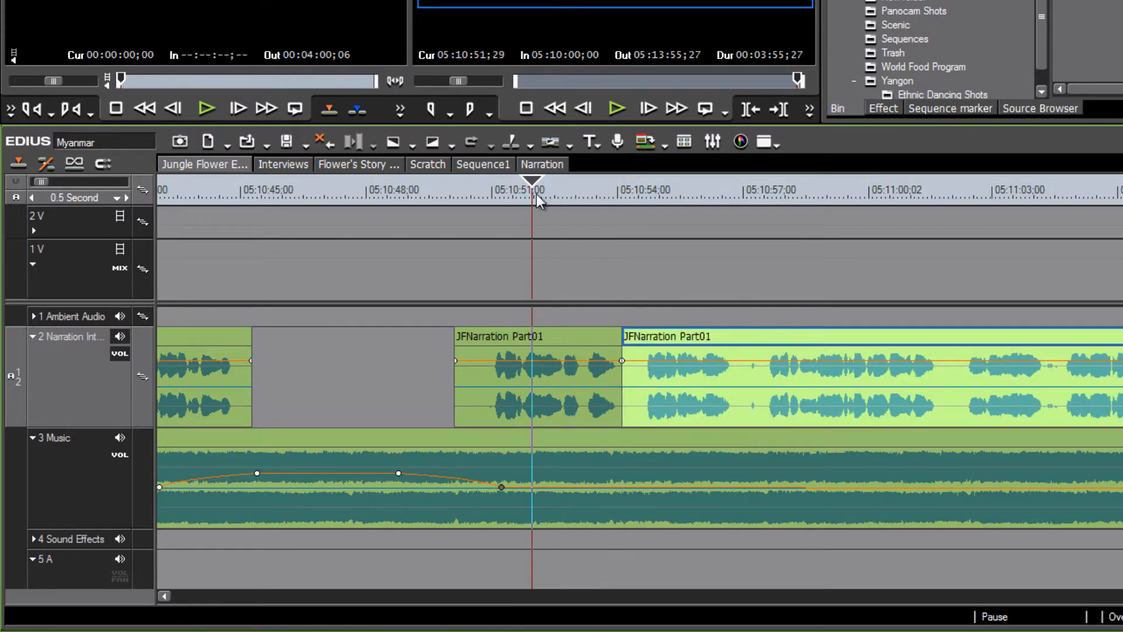
key(space)
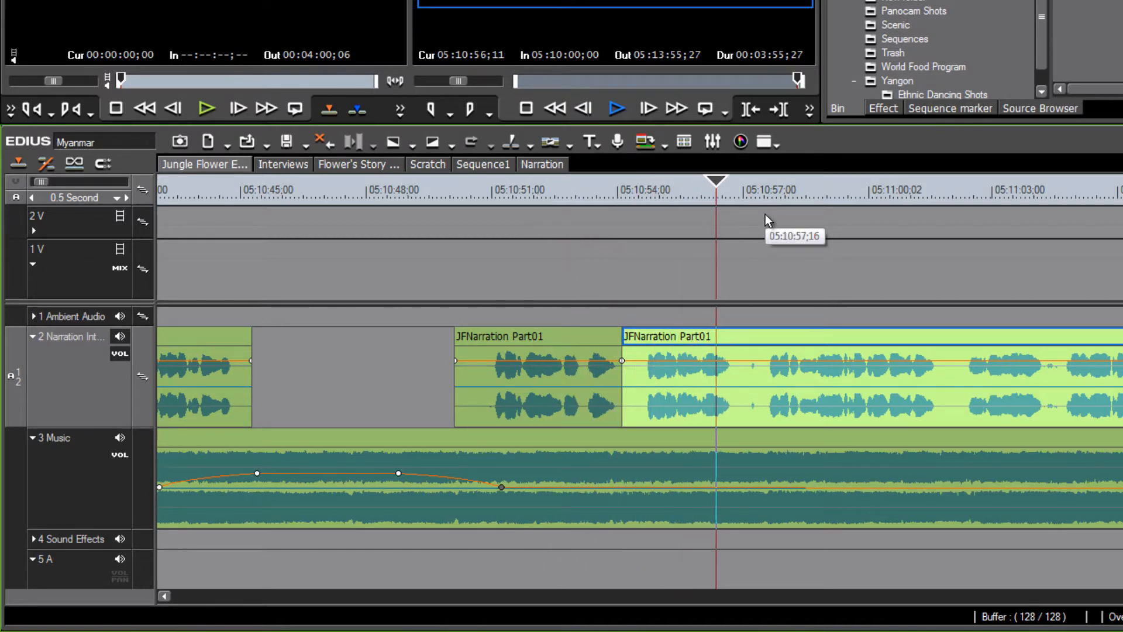
key(space)
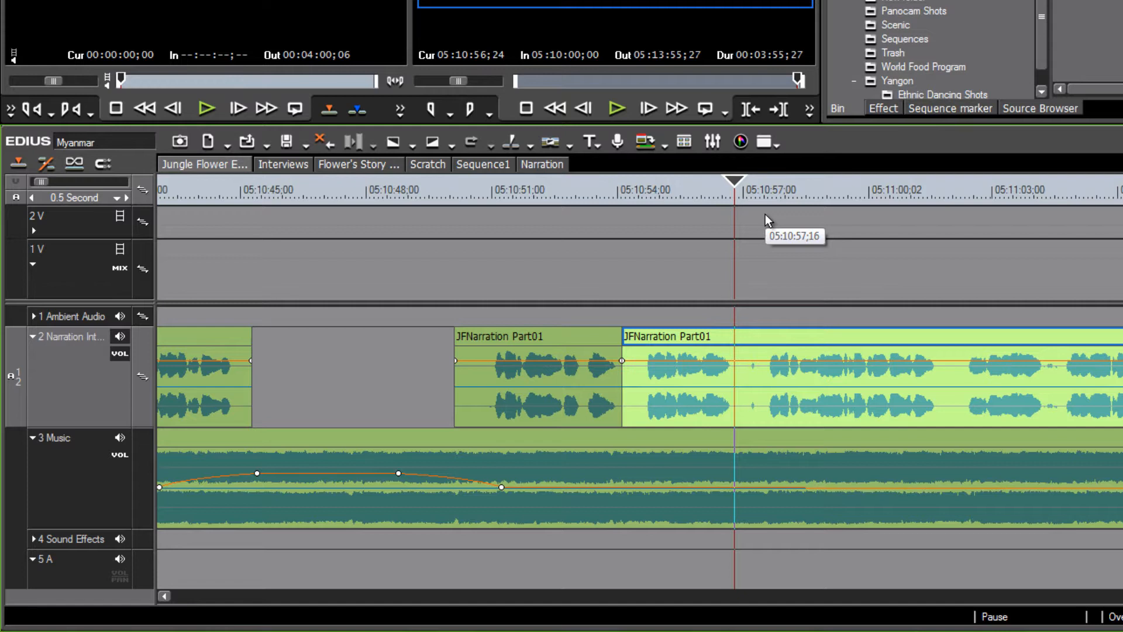
Play the end of the last narration part from about 05:11:16.
scroll(765, 214, down, 2)
drag(734, 190, 708, 215)
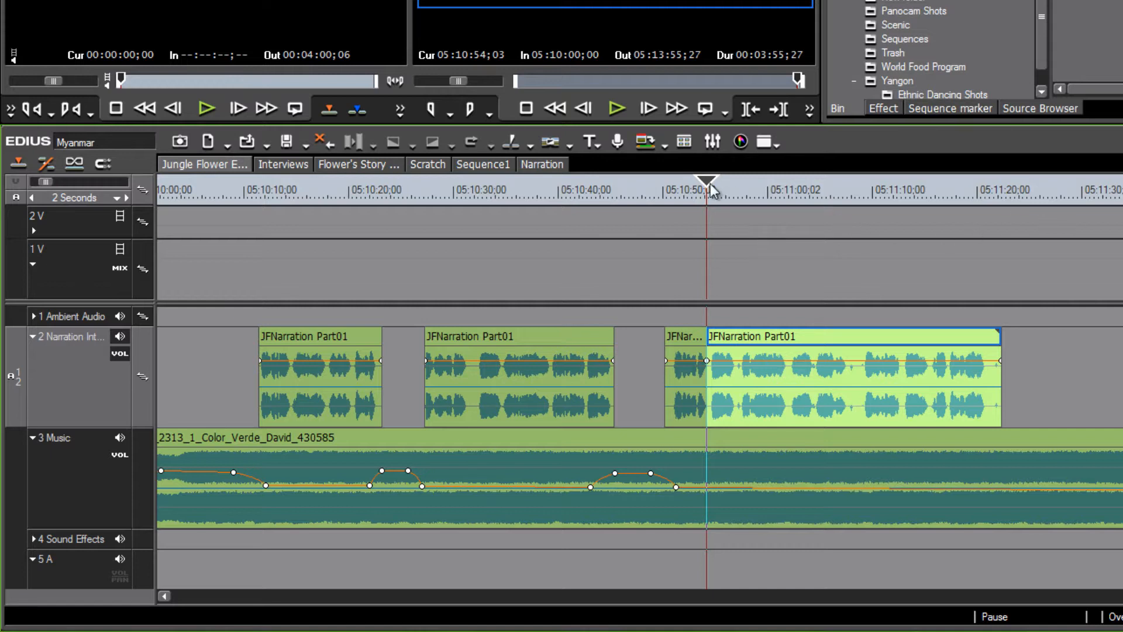
drag(709, 186, 934, 216)
key(space)
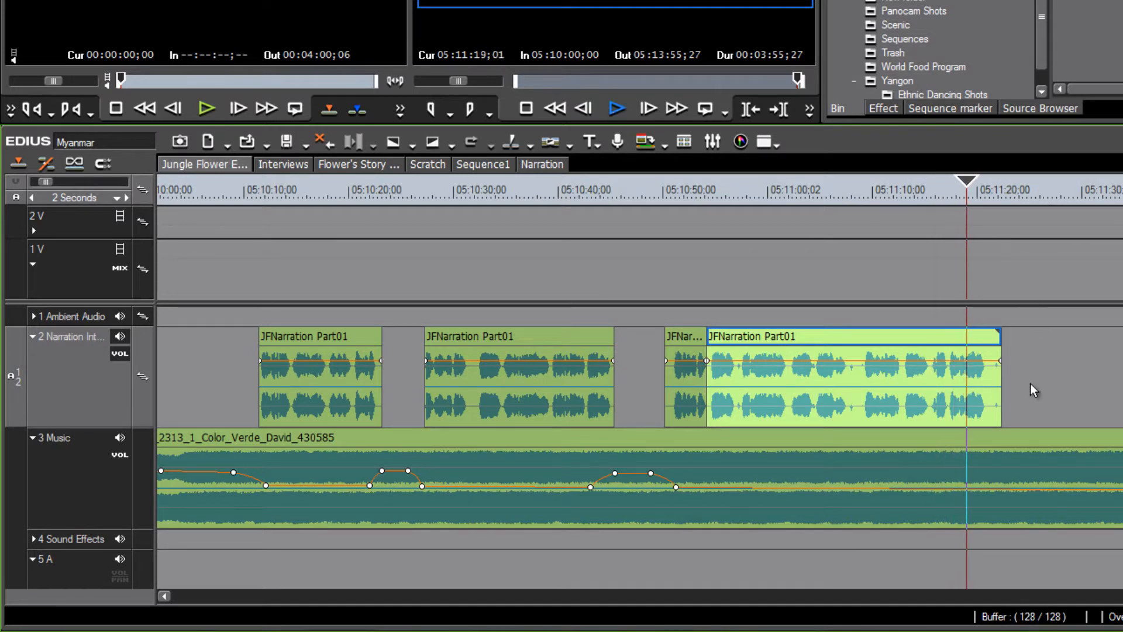
Keyframe the music up to -11.9 dB at the end of the last narration part and hold that level until about 05:11:27.
click(975, 488)
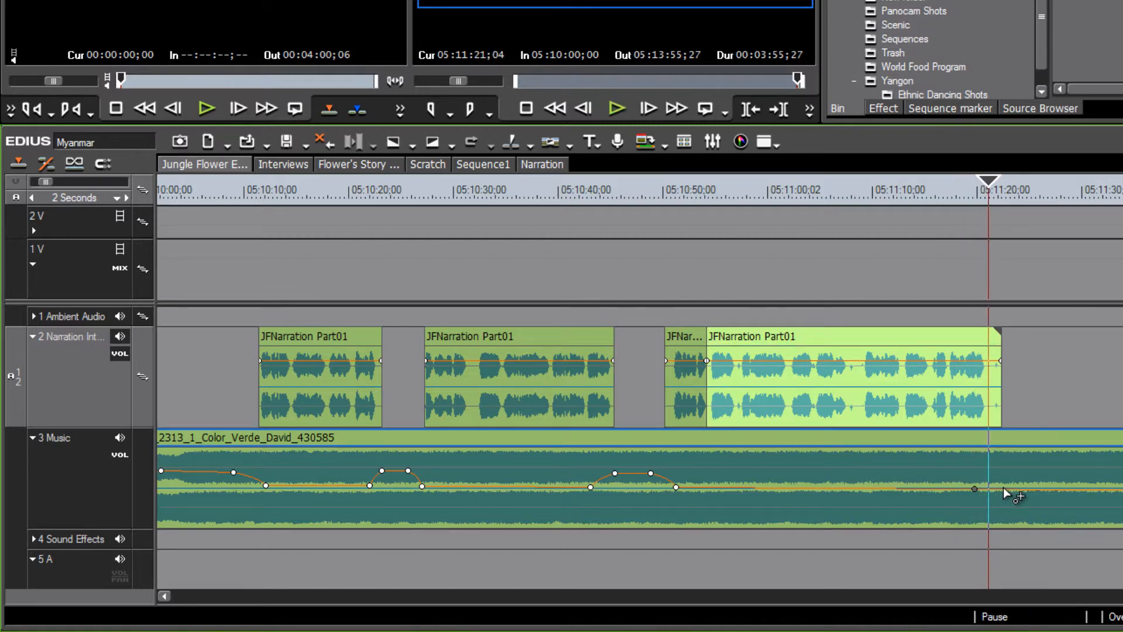
click(998, 489)
mouse_move(998, 489)
mouse_down()
mouse_move(1016, 490)
mouse_move(1014, 474)
mouse_up()
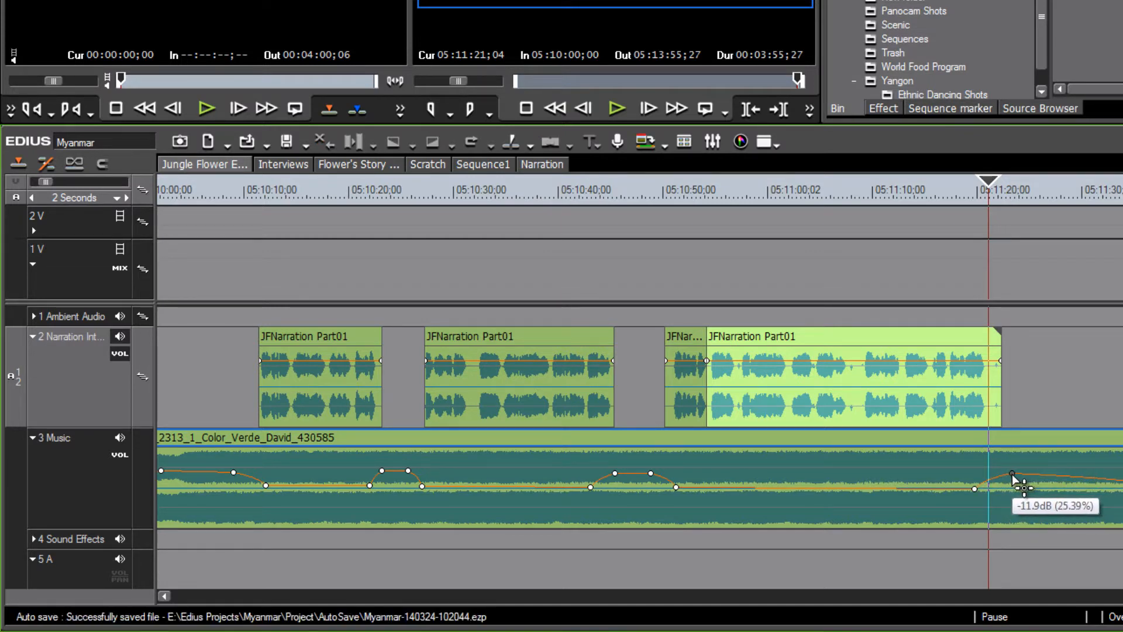
click(1059, 473)
drag(1061, 475, 1048, 473)
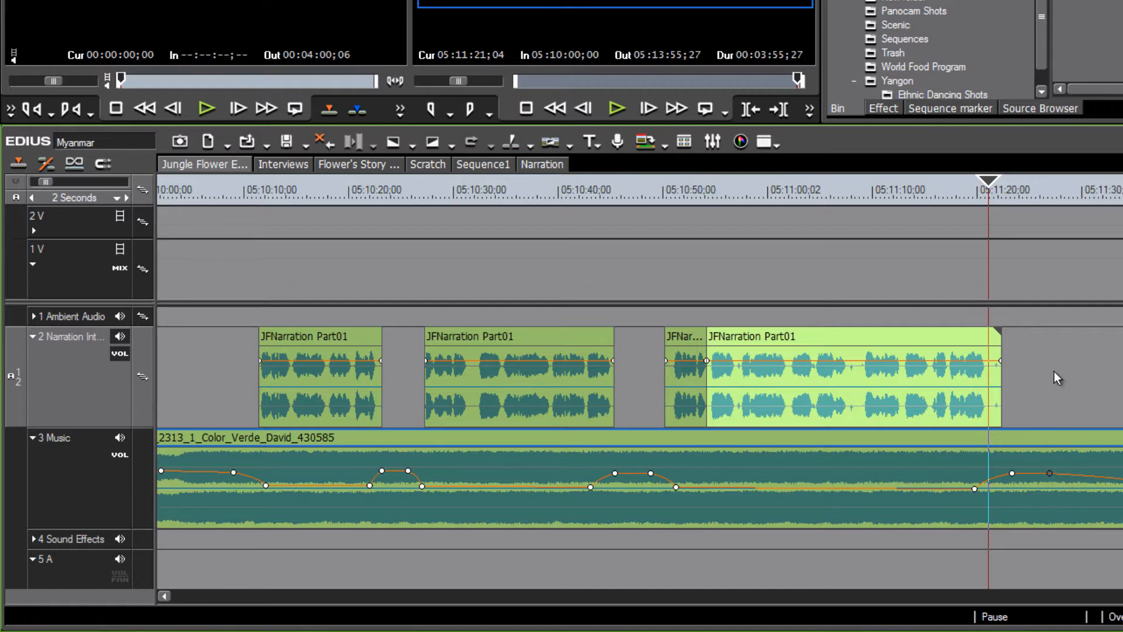
Play past the narration's end and add a music keyframe at about 05:11:30, lowered to -25.7 dB.
key(space)
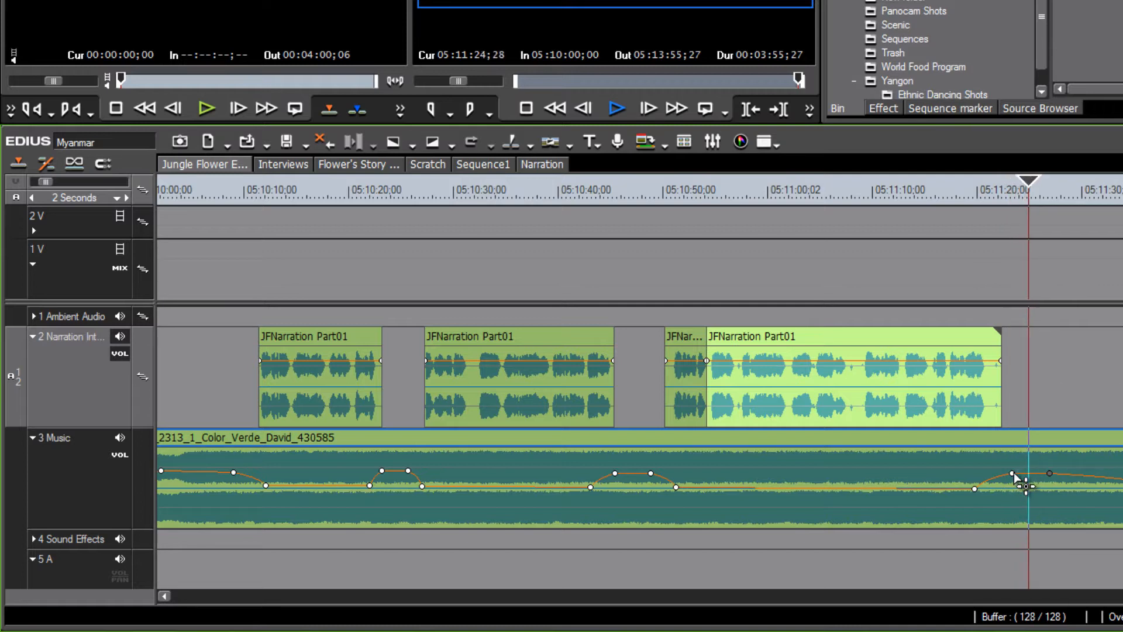
click(1068, 479)
drag(1076, 483, 1081, 489)
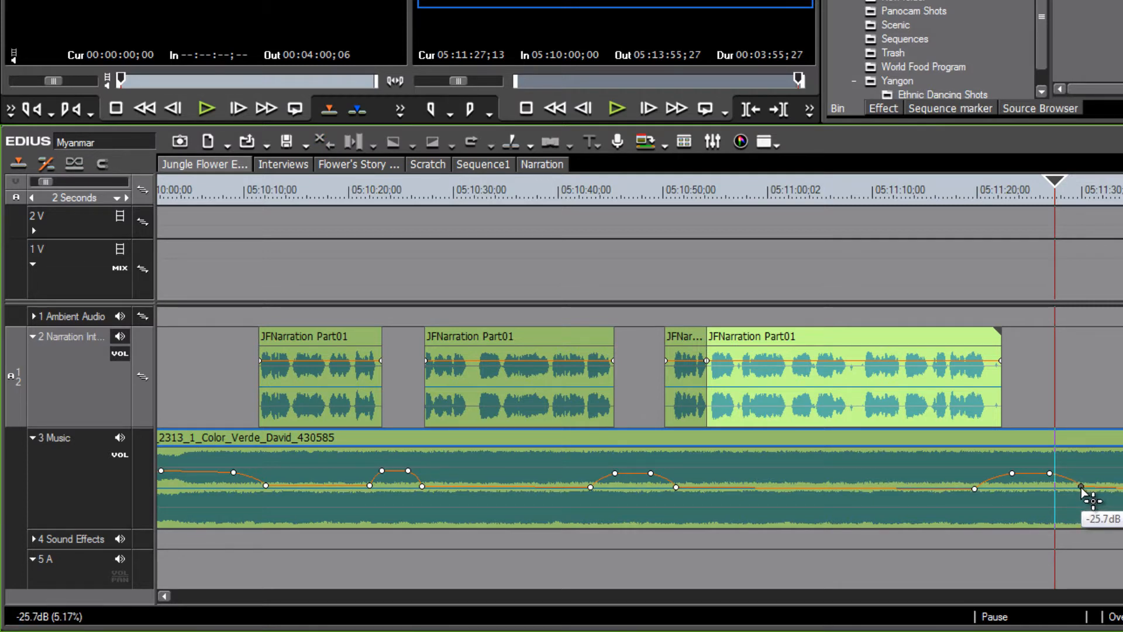
Play the music on to about 05:11:29 and open the Interviews folder in the bin.
key(space)
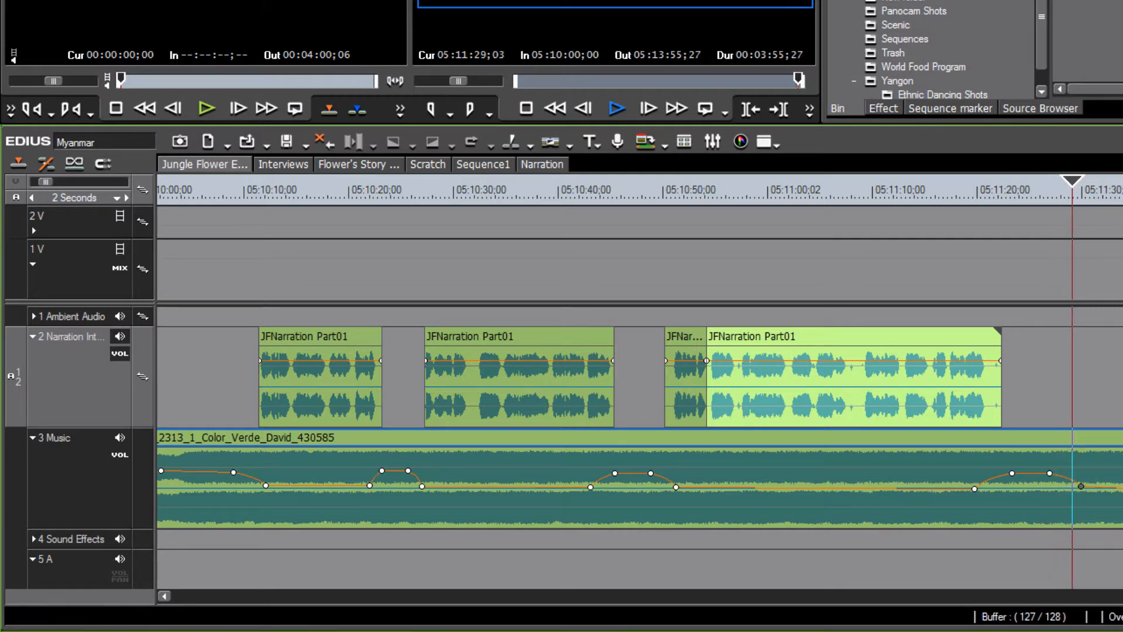
key(space)
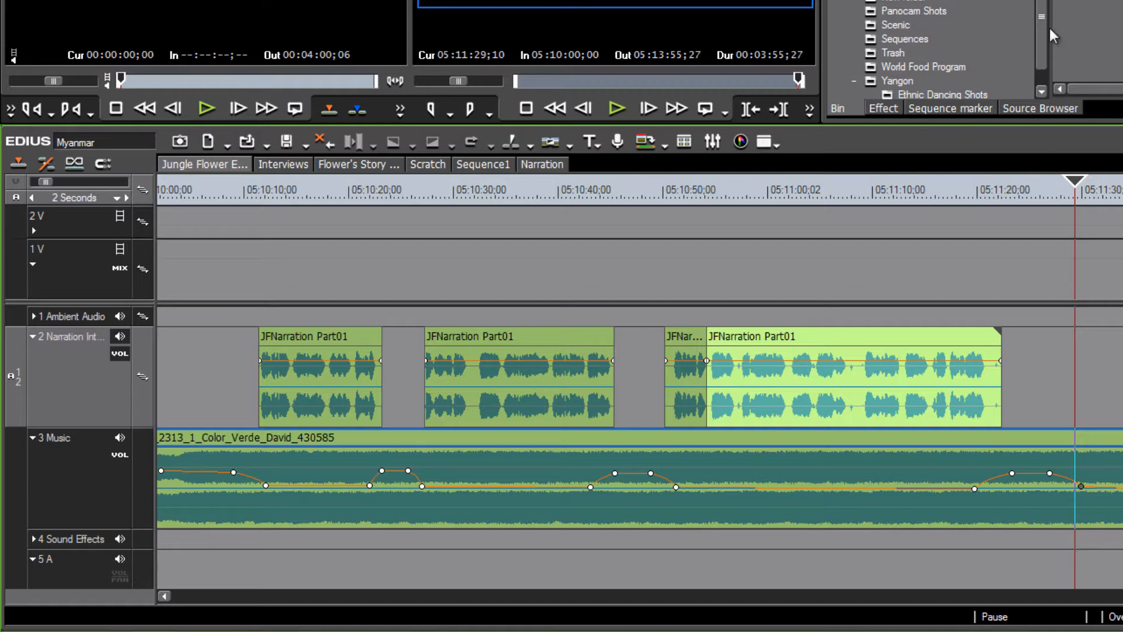
scroll(1045, 36, up, 10)
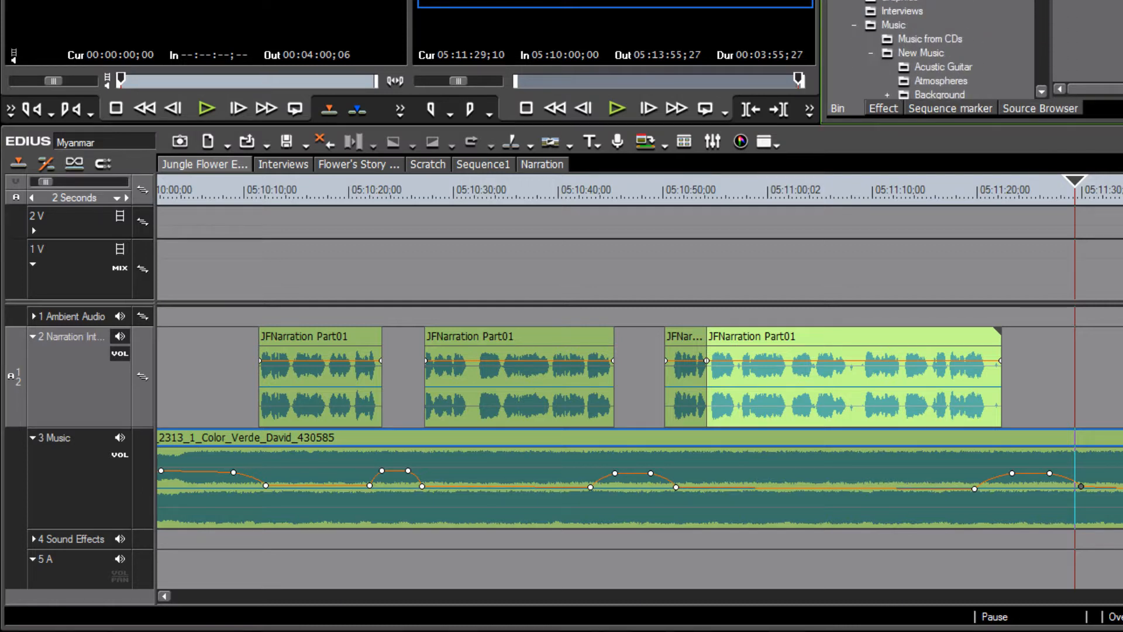
scroll(936, 50, down, 3)
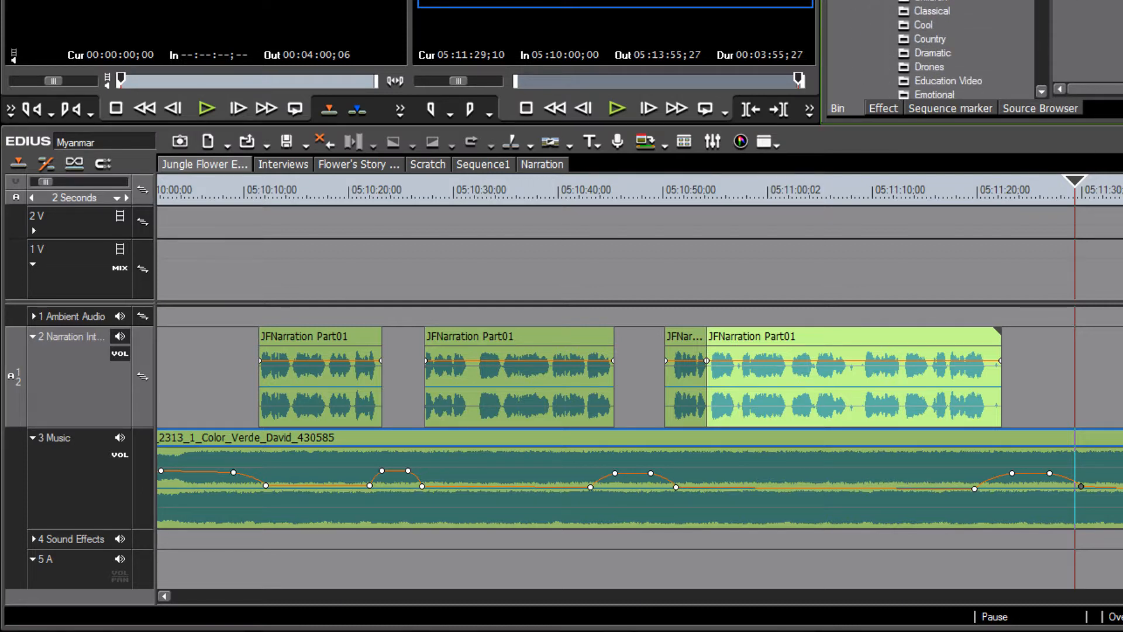
scroll(935, 50, up, 4)
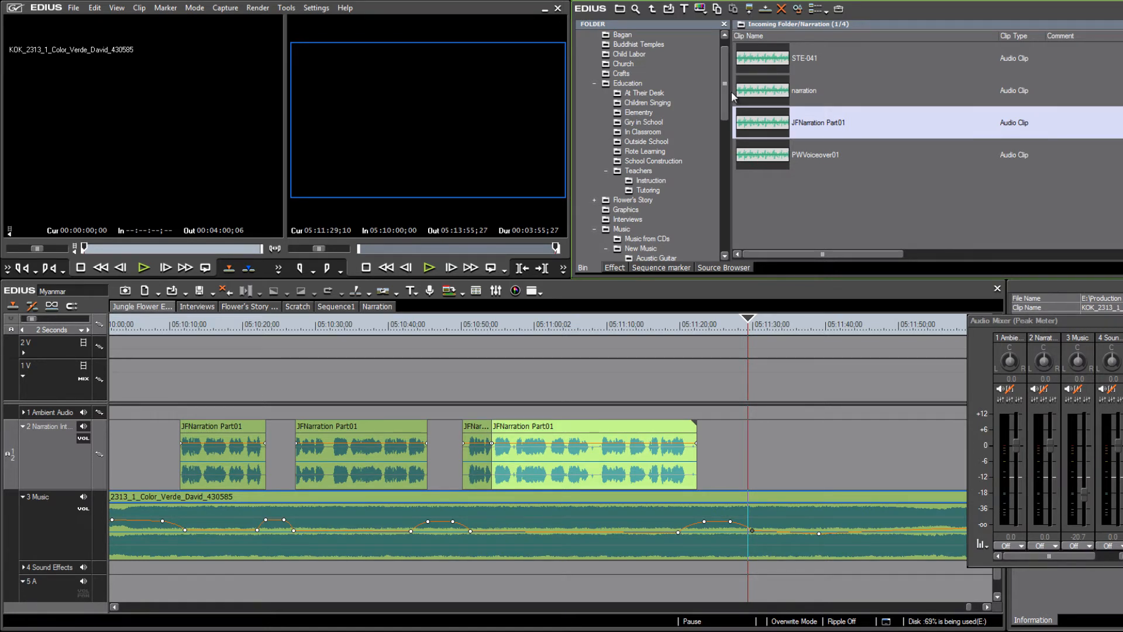
drag(725, 89, 715, 209)
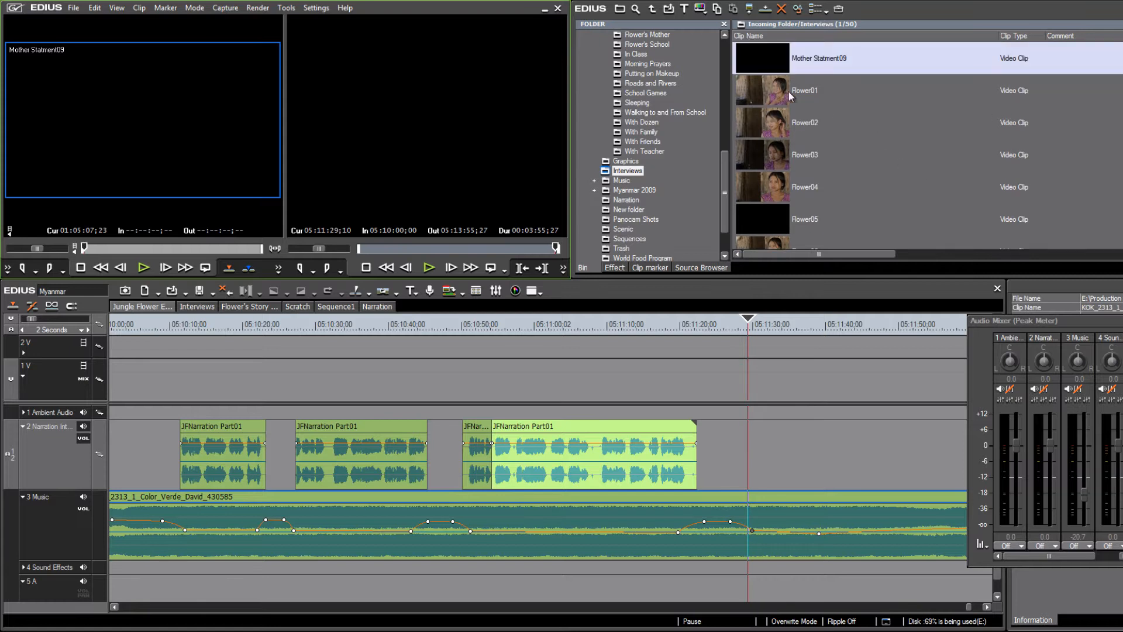
Preview the Flower01 interview clip, and place the Flower06 clip at 05:11:29;10 on the 1 V and narration tracks.
double_click(763, 89)
key(space)
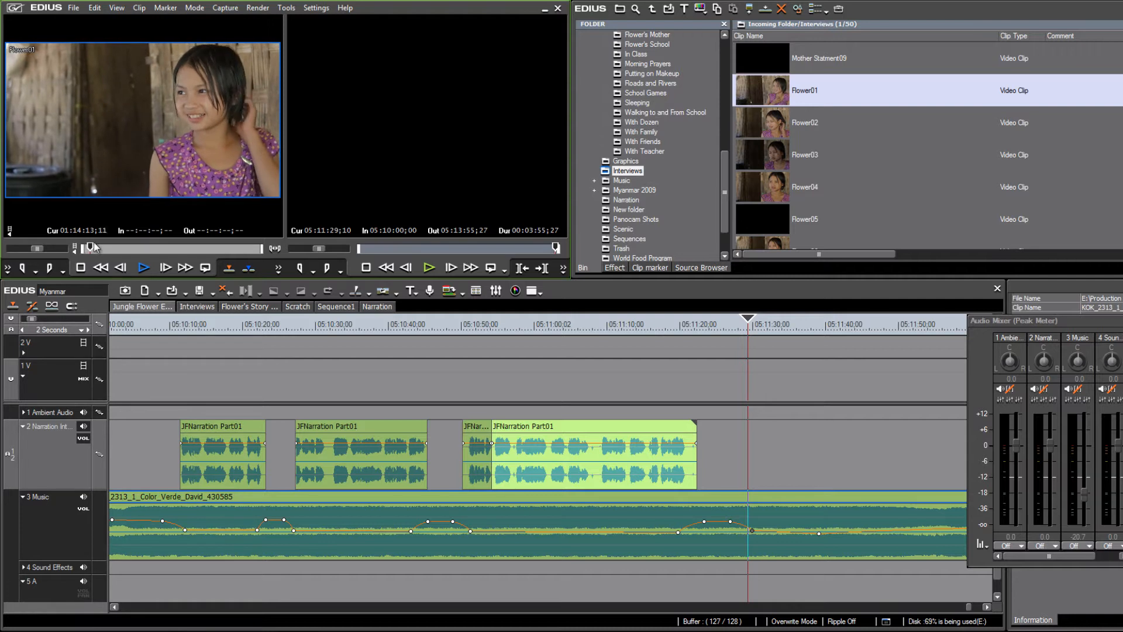
drag(94, 247, 116, 247)
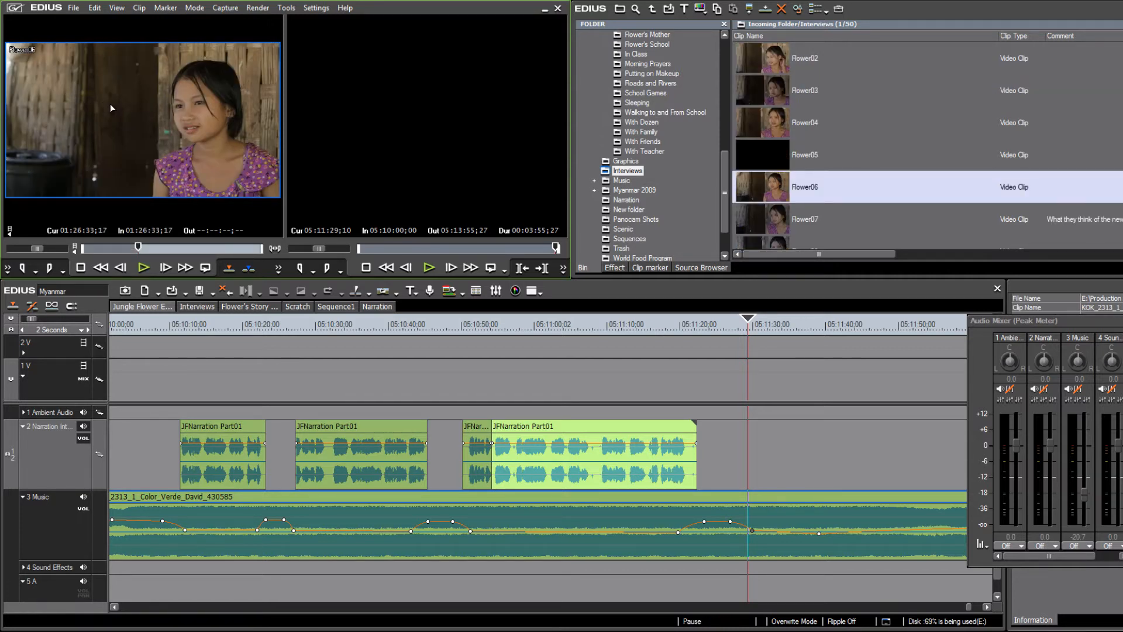
drag(226, 154, 744, 390)
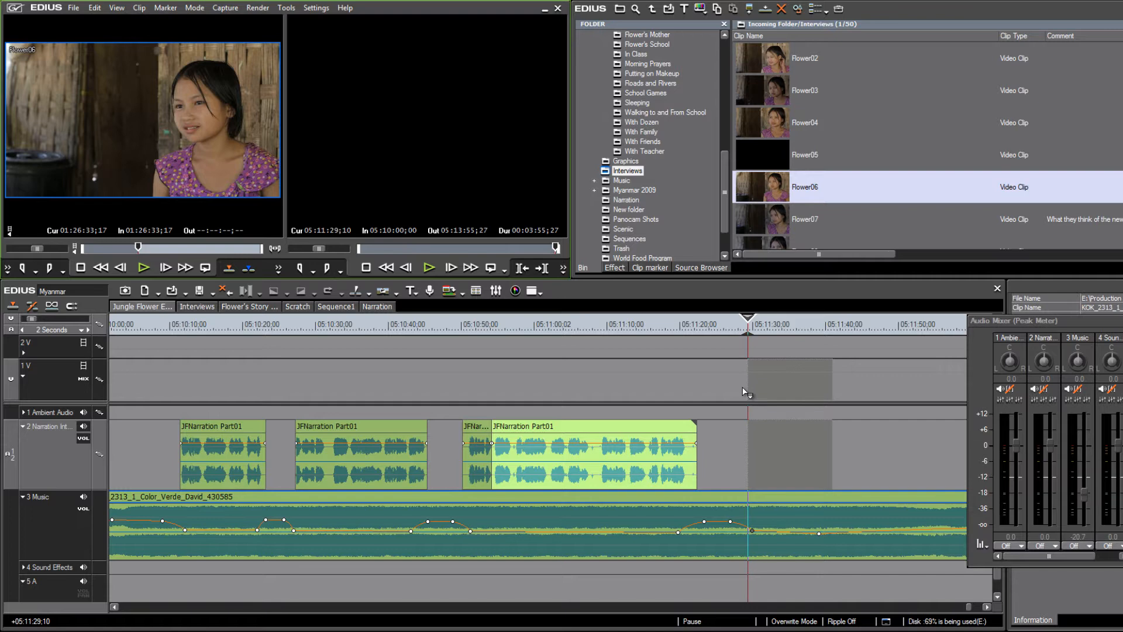
drag(743, 392, 744, 392)
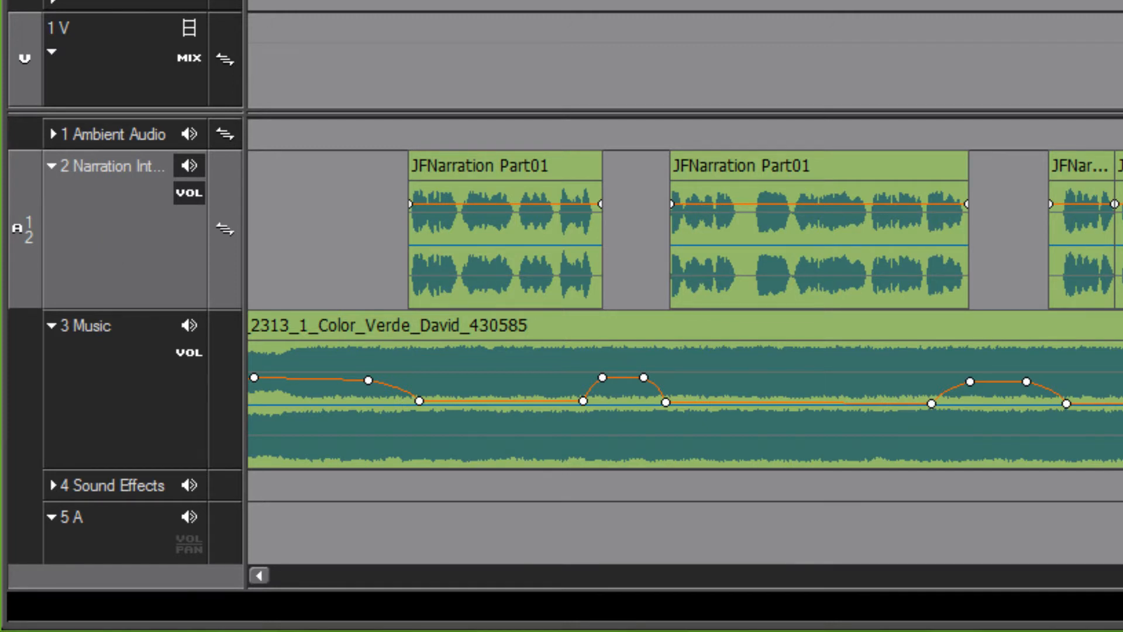
Add one audio track beside the narration track and move it between the Ambient Audio and narration tracks.
right_click(107, 215)
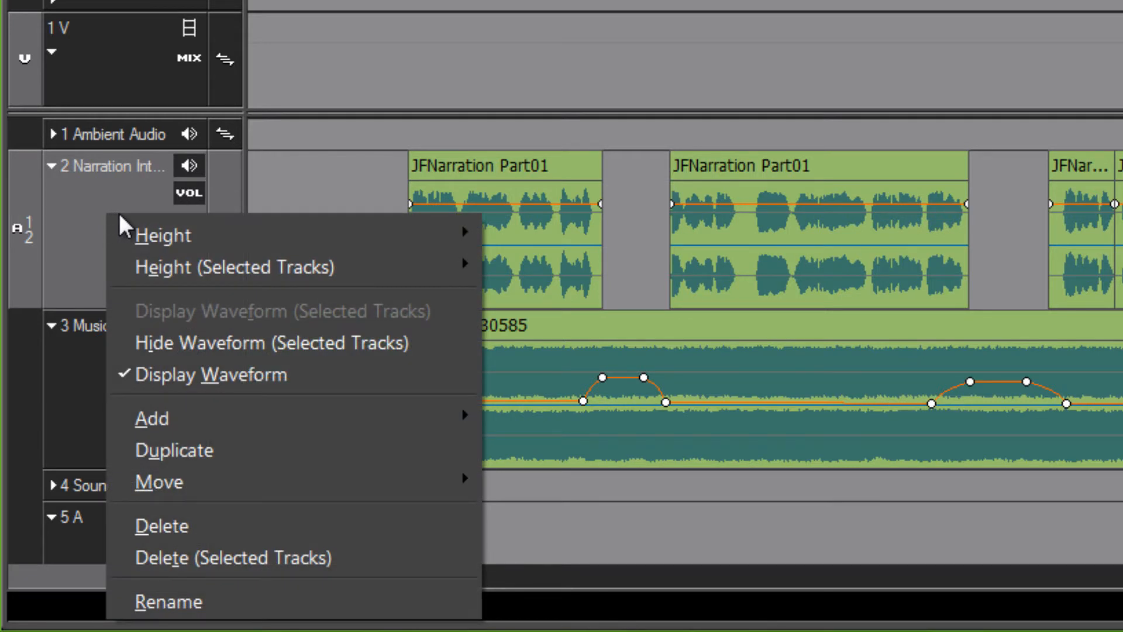
mouse_move(207, 419)
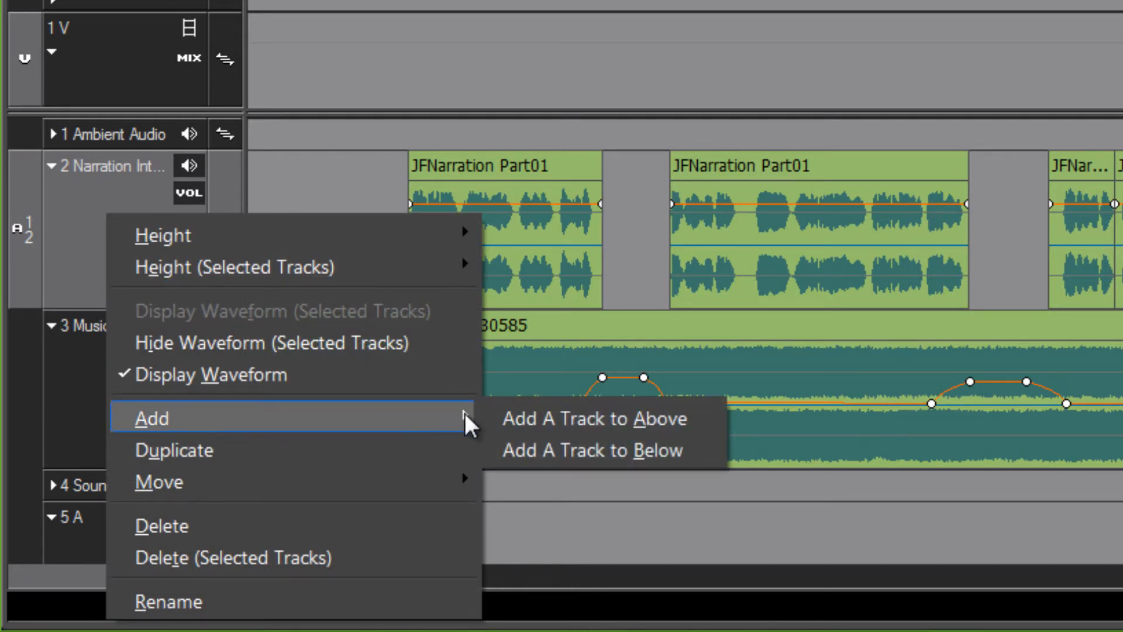
click(527, 419)
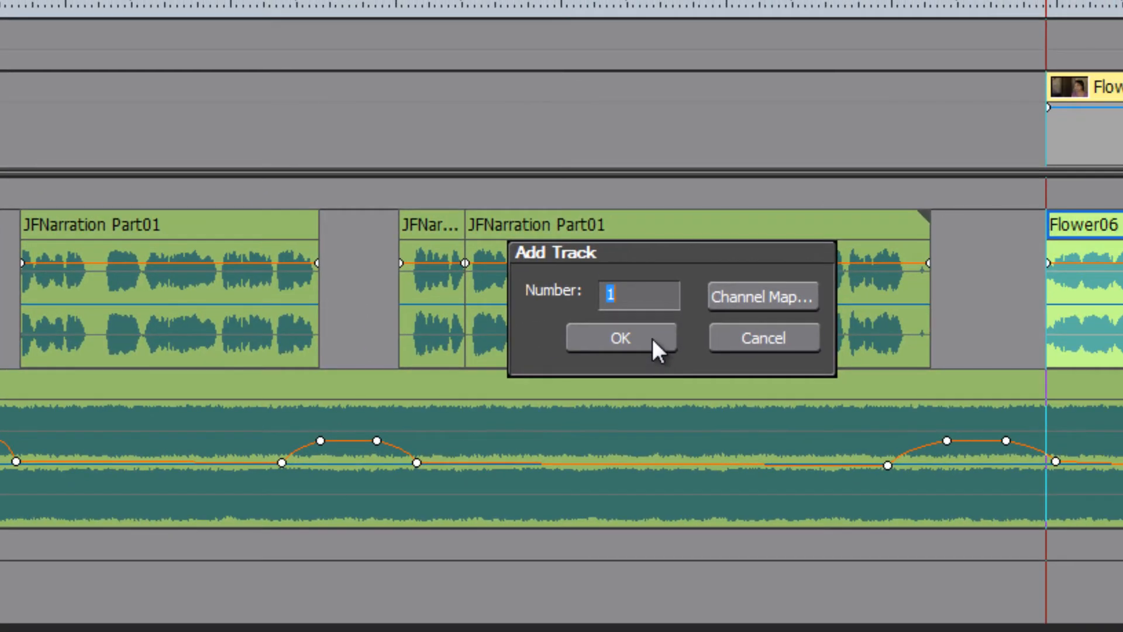
click(651, 338)
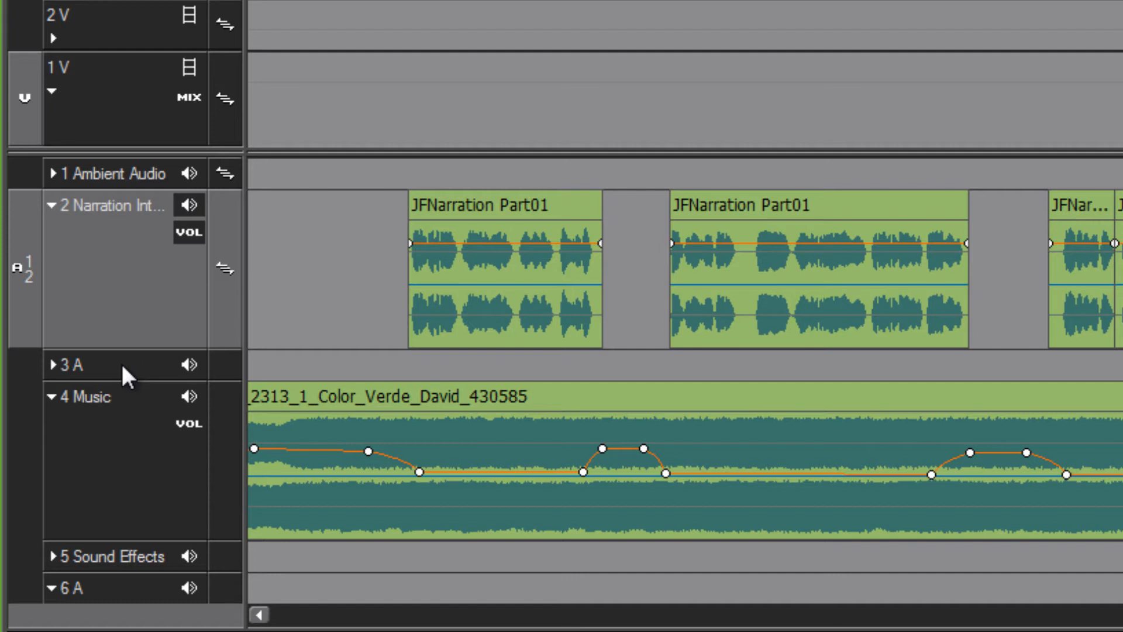
drag(121, 362, 119, 178)
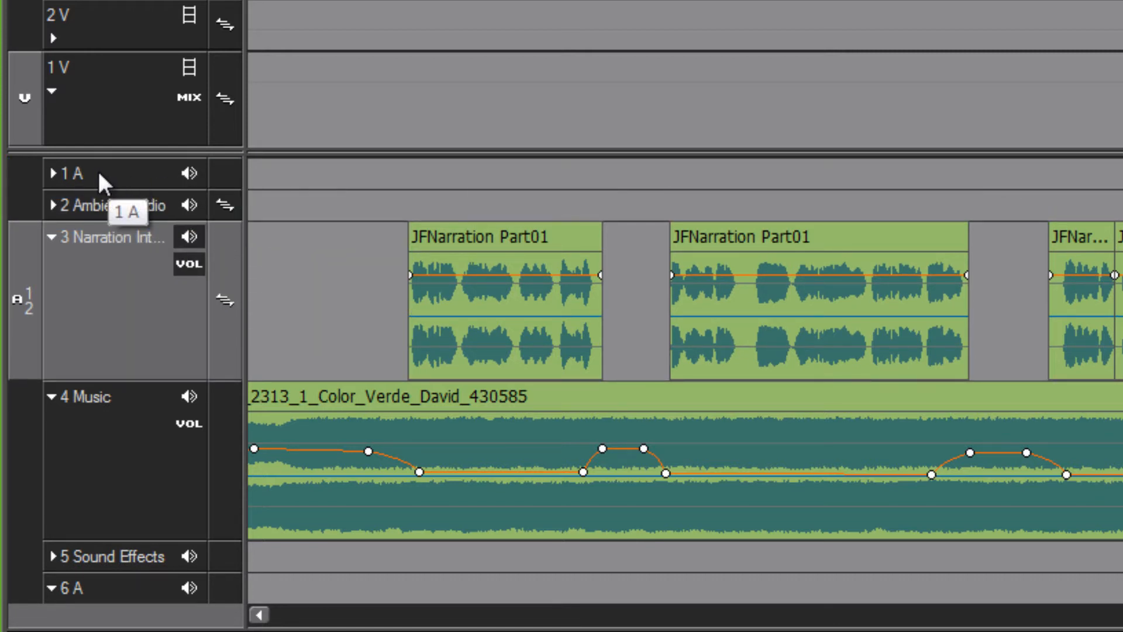
drag(107, 174, 103, 215)
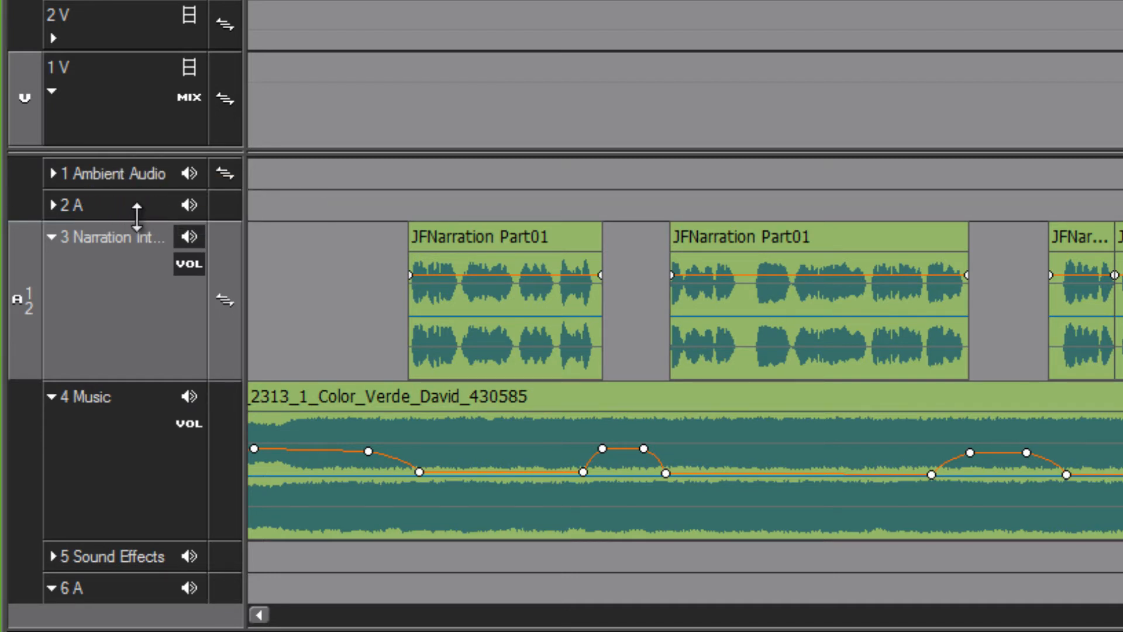
Rename the new audio track as Interview Audio.
right_click(78, 208)
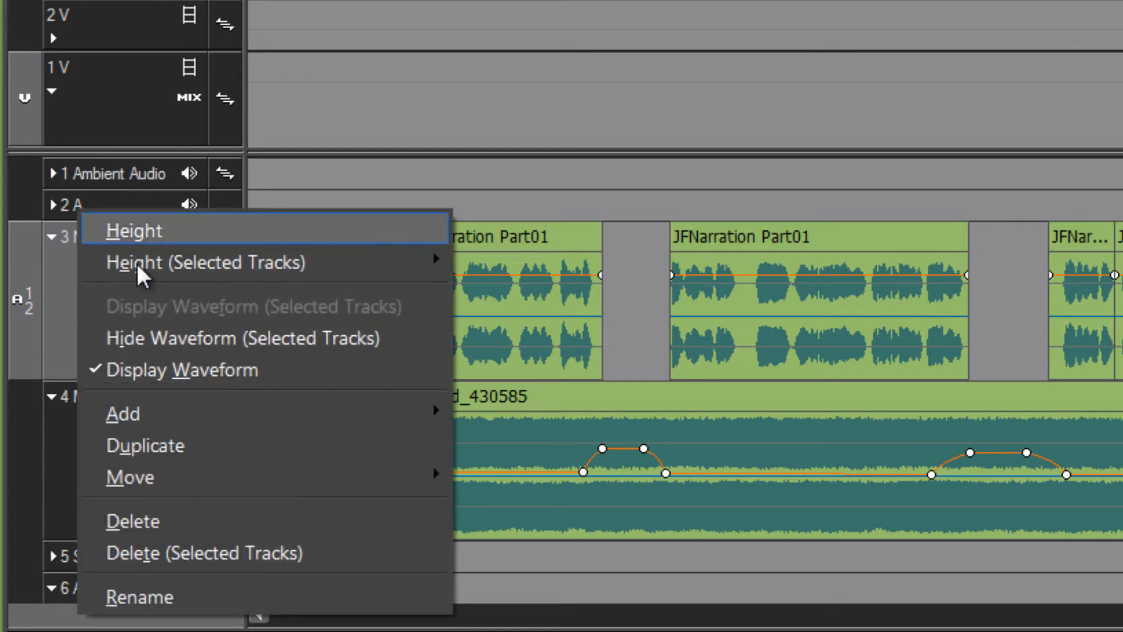
click(160, 592)
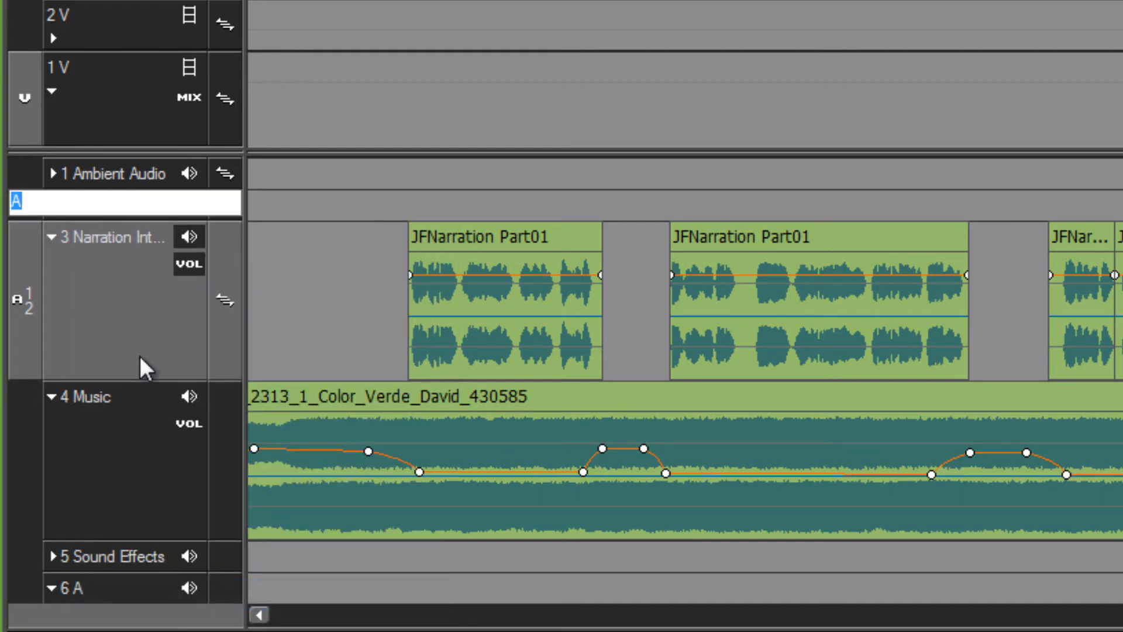
text(Interview Audio)
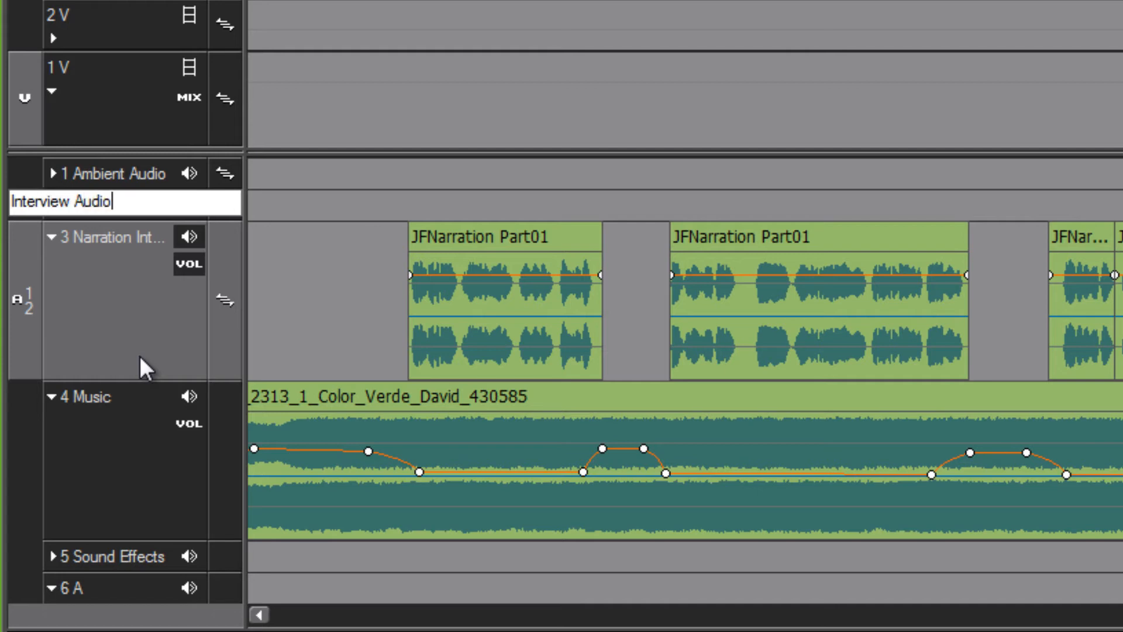
key(Return)
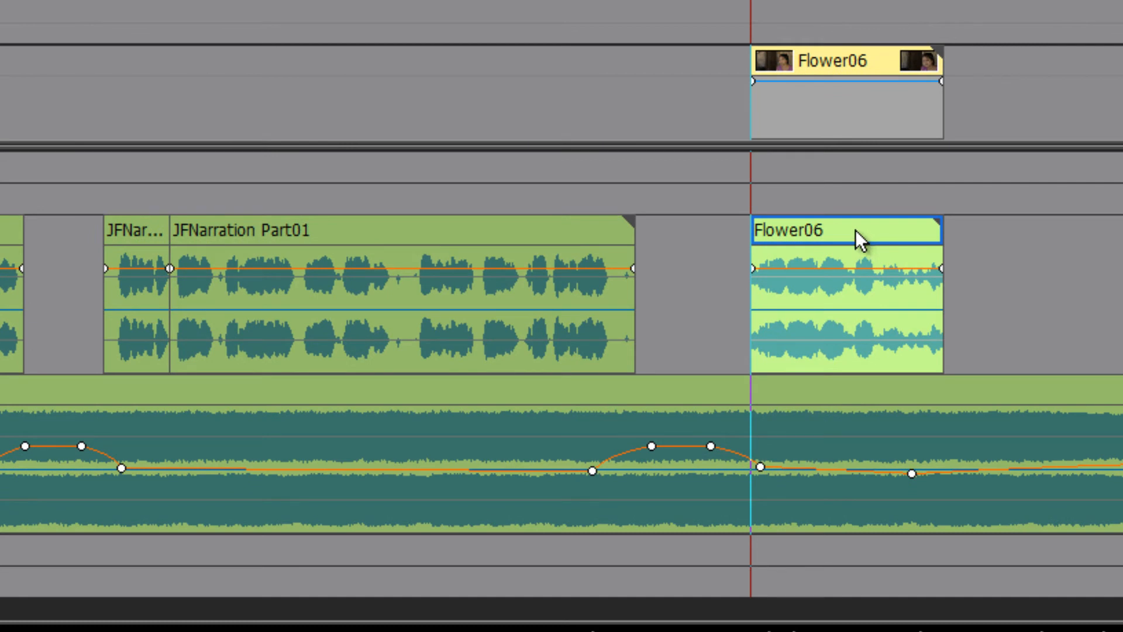
Move Flower06's audio up to the Interview Audio track, expand that track and display its volume line.
drag(860, 233, 855, 205)
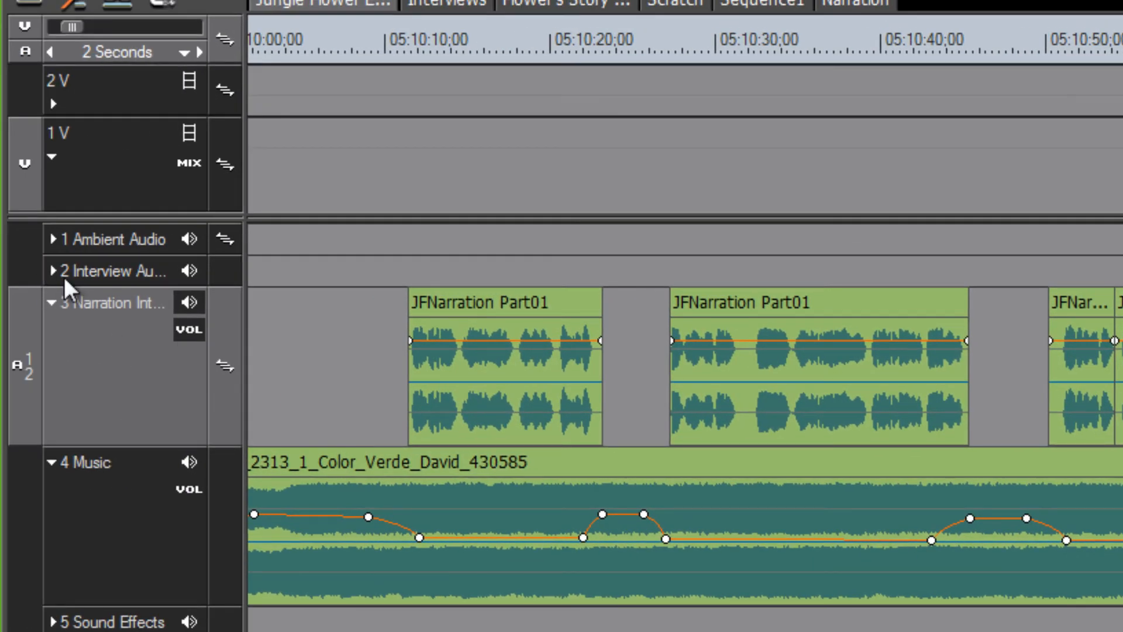
click(53, 271)
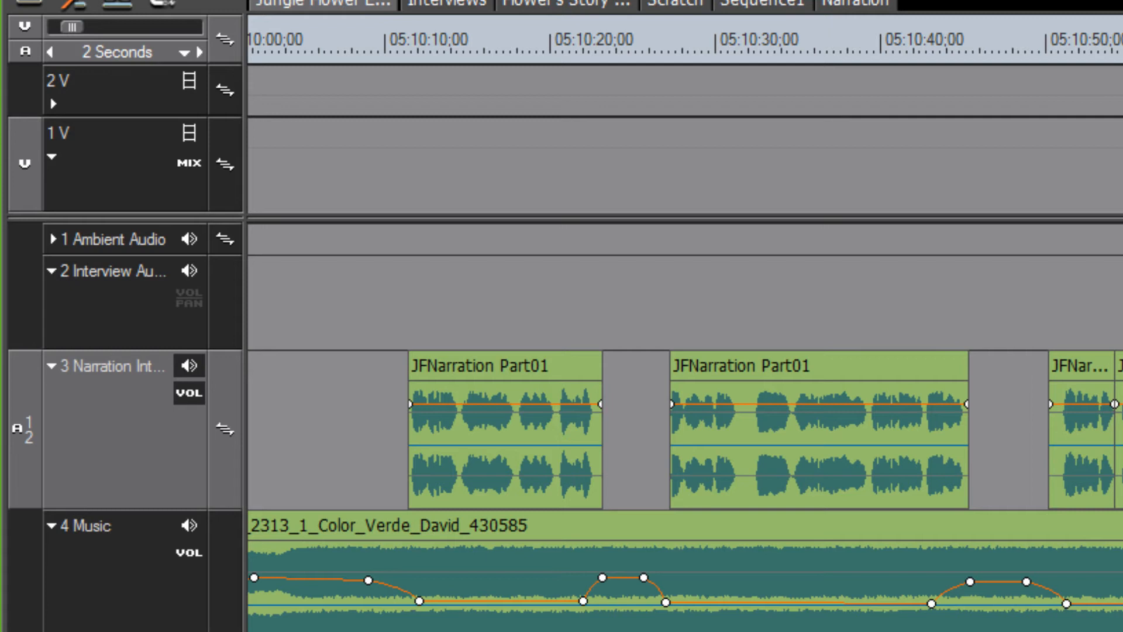
click(189, 298)
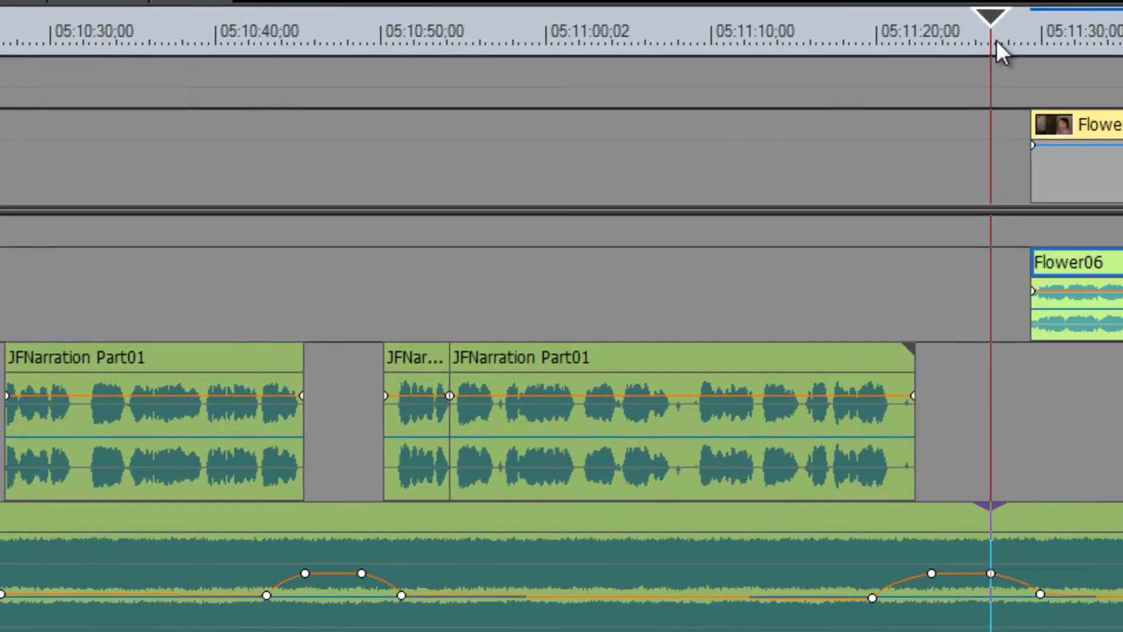
Play into the Flower06 clip and add a volume keyframe on its audio at about 05:11:32.
drag(995, 41, 618, 54)
drag(627, 54, 633, 57)
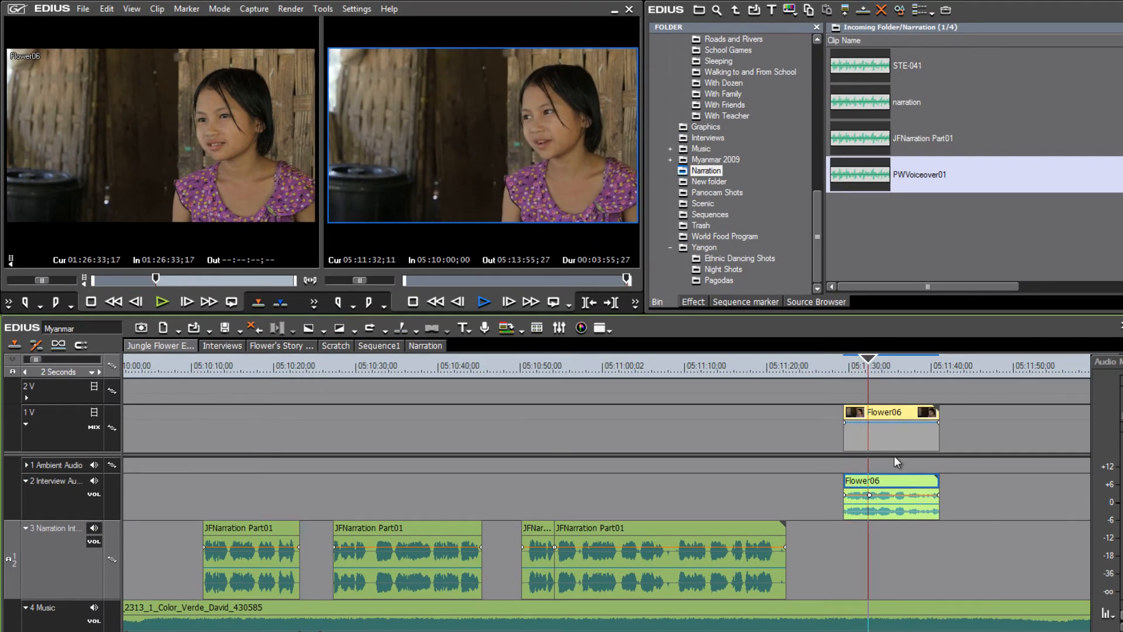
key(space)
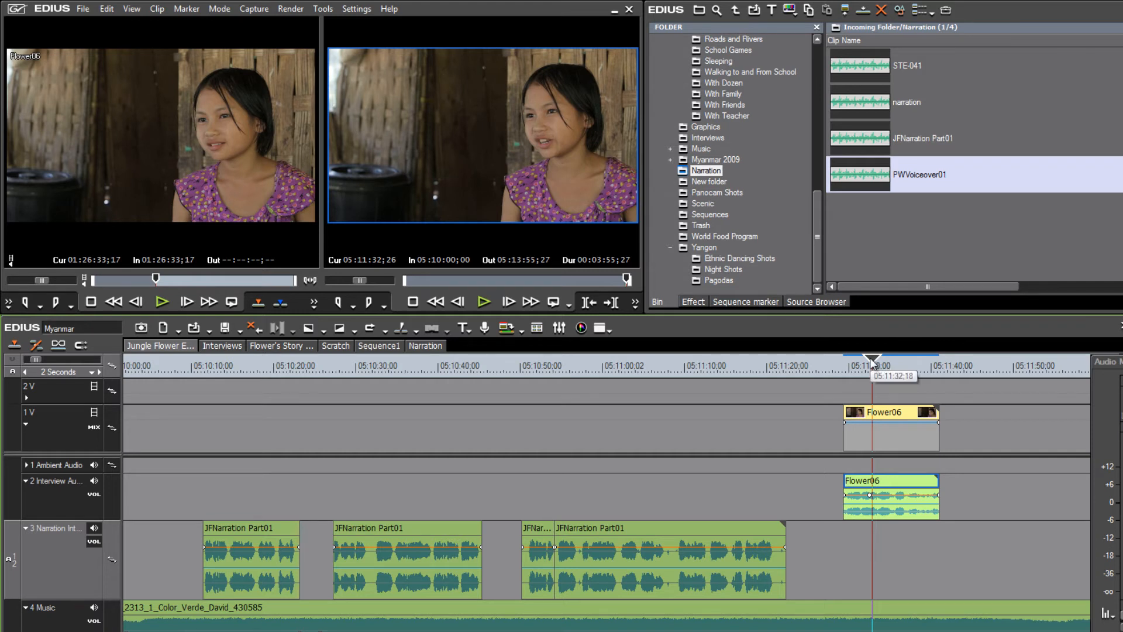
Keyframe Flower06's audio at 0.0 dB around 05:11:31, lower the next keyframe and drop the end to -23.0 dB, then play it to 05:11:35;00.
drag(873, 363, 863, 366)
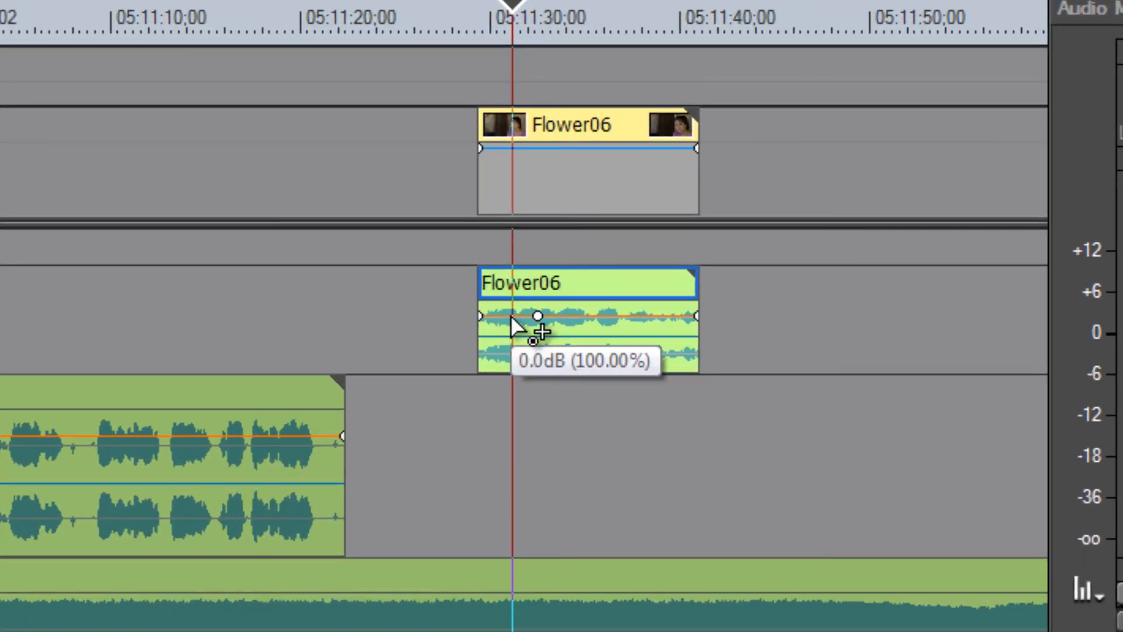
double_click(510, 316)
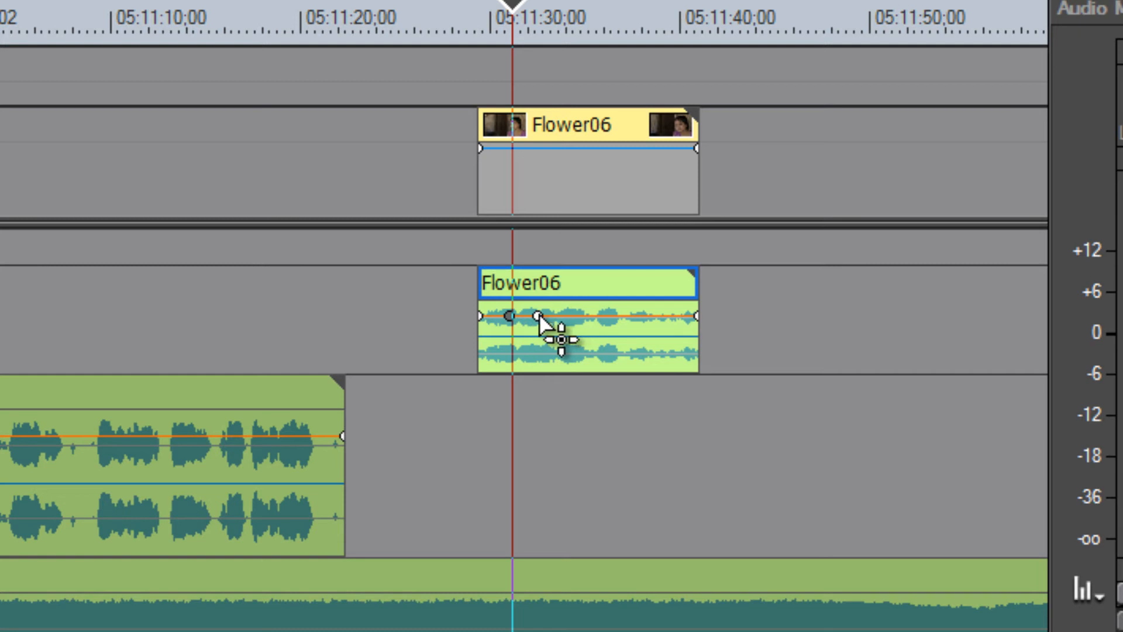
drag(537, 317, 538, 344)
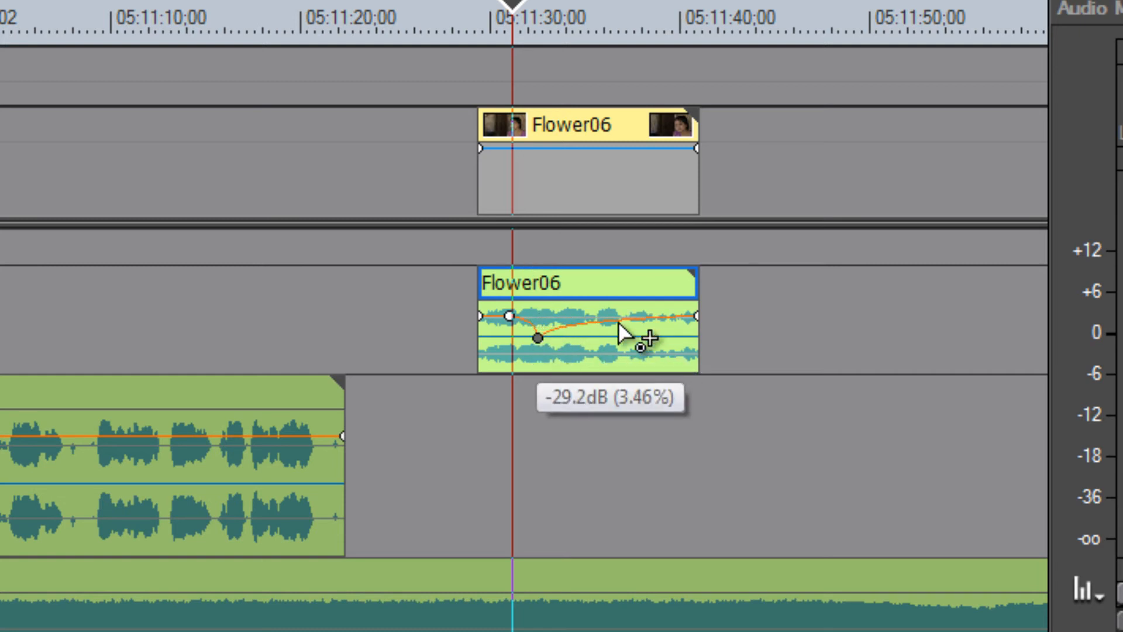
drag(697, 319, 699, 339)
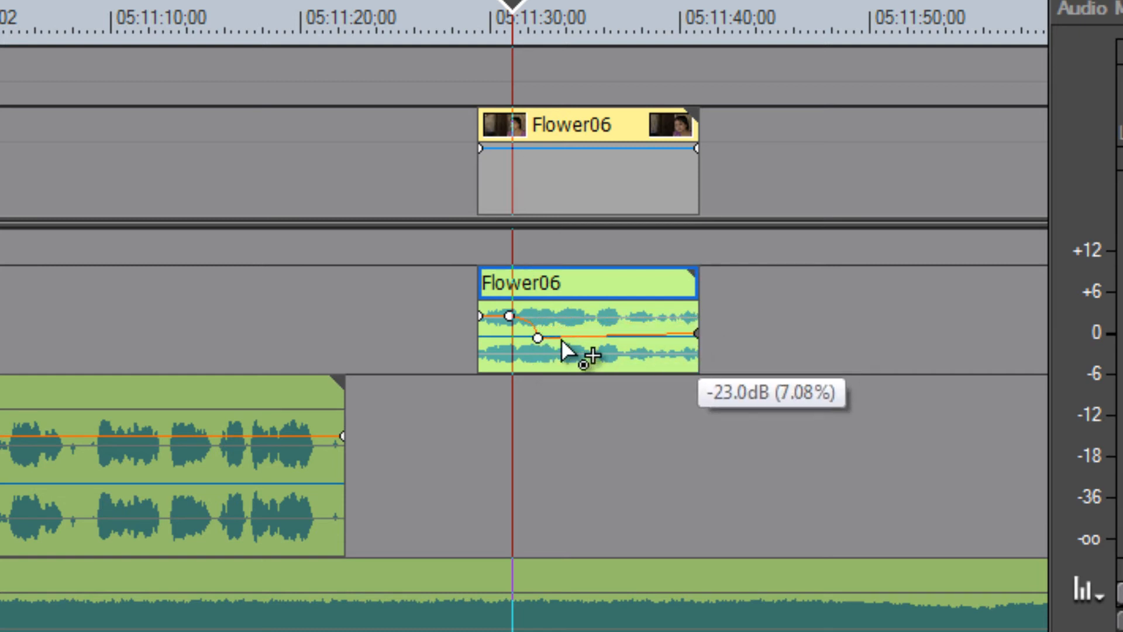
drag(540, 339, 544, 333)
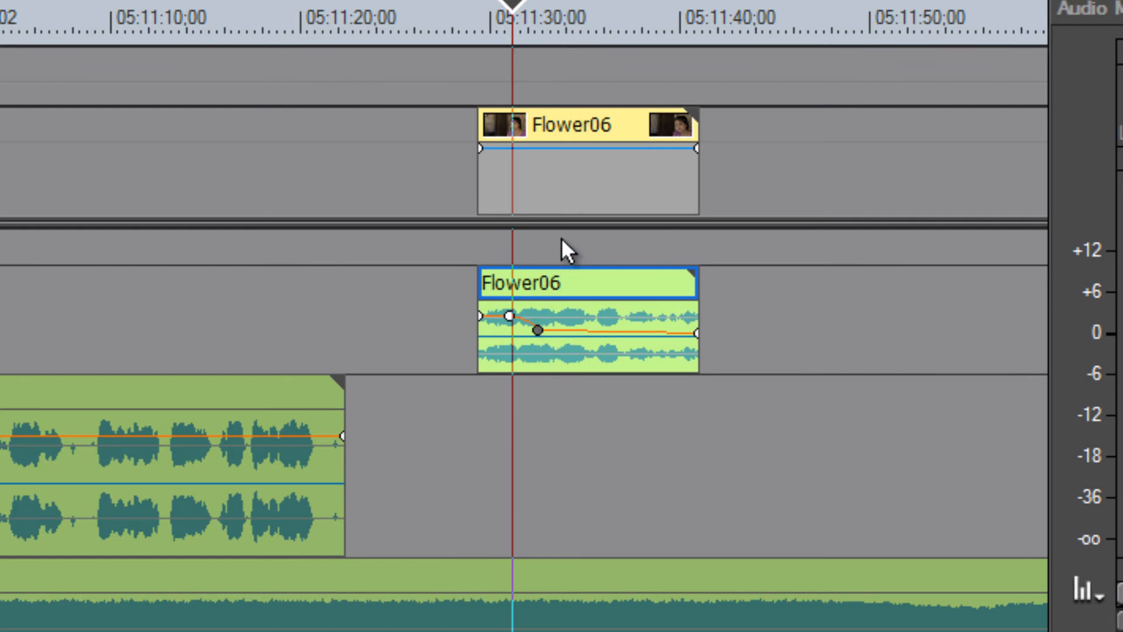
key(space)
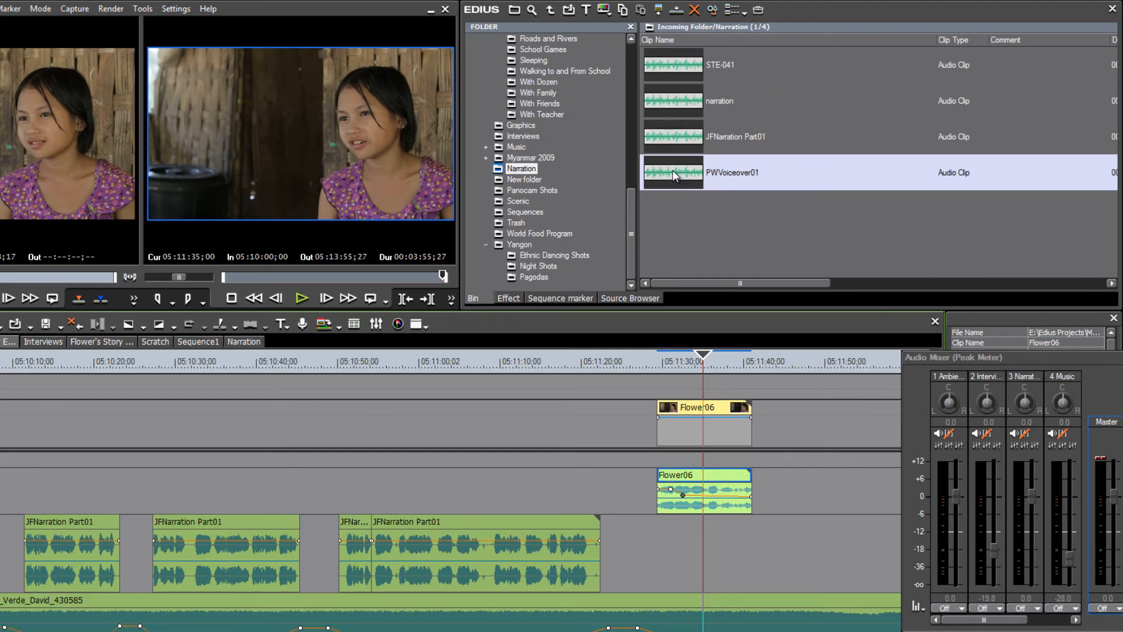
Place PWVoiceover01 on the narration track beneath Flower06 and shift it about half a second later, to start at about 05:11:31;20.
drag(676, 175, 691, 553)
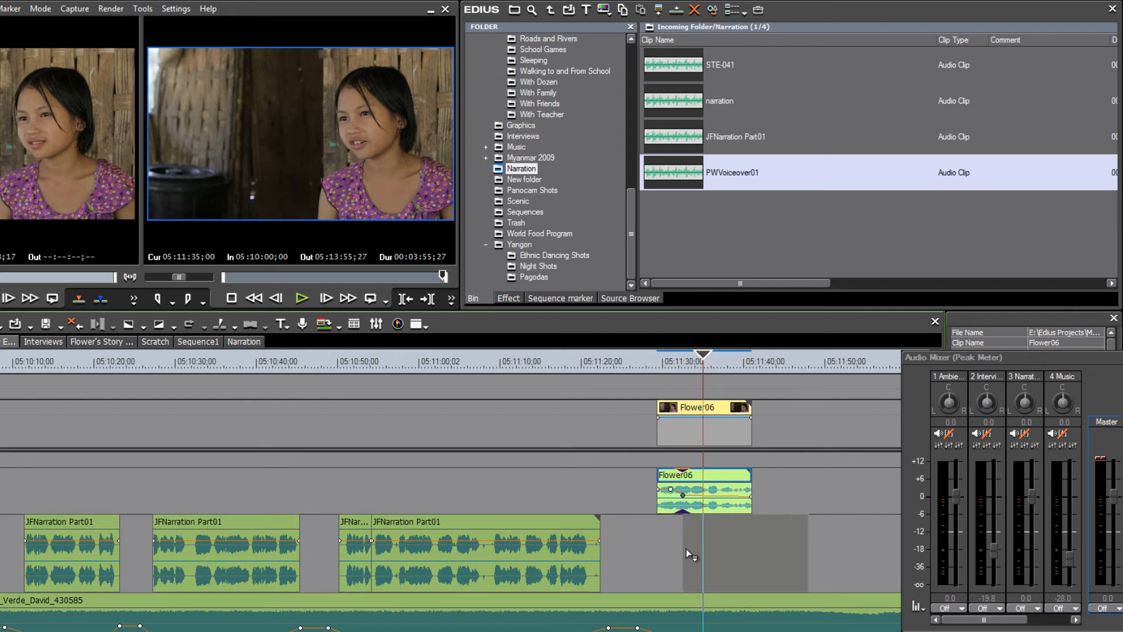
drag(683, 549, 683, 551)
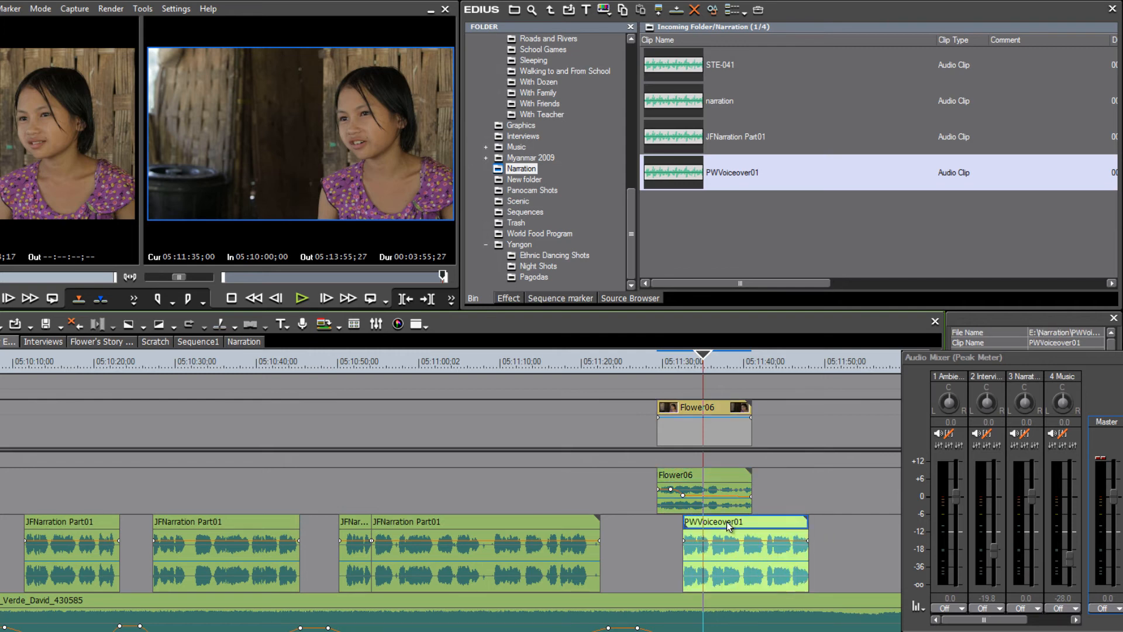
scroll(728, 526, up, 2)
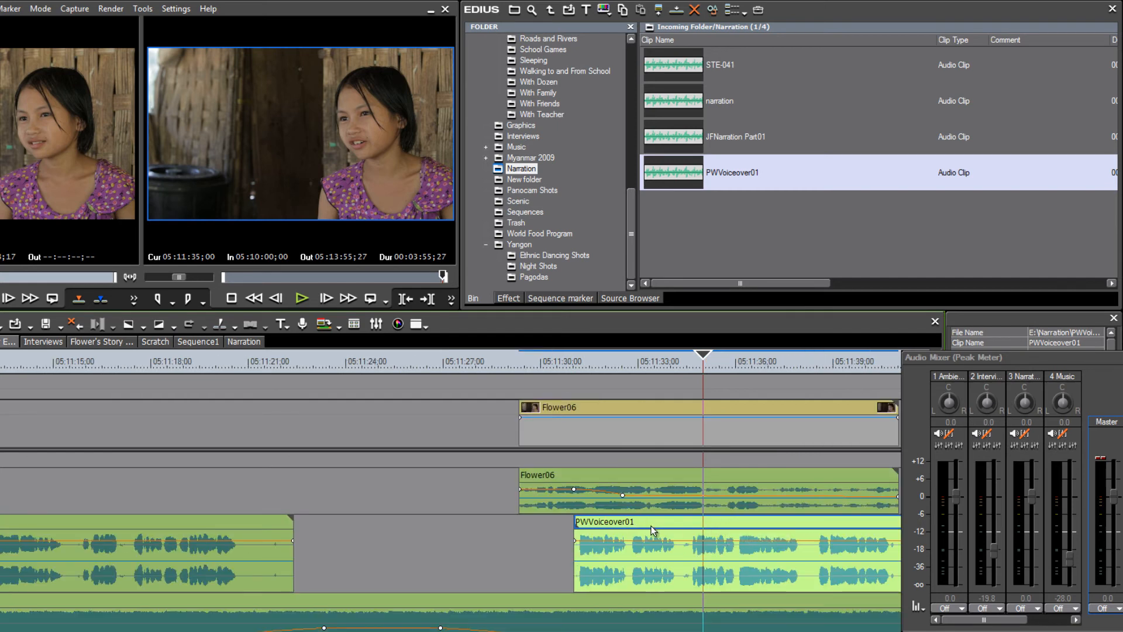
drag(661, 528, 682, 528)
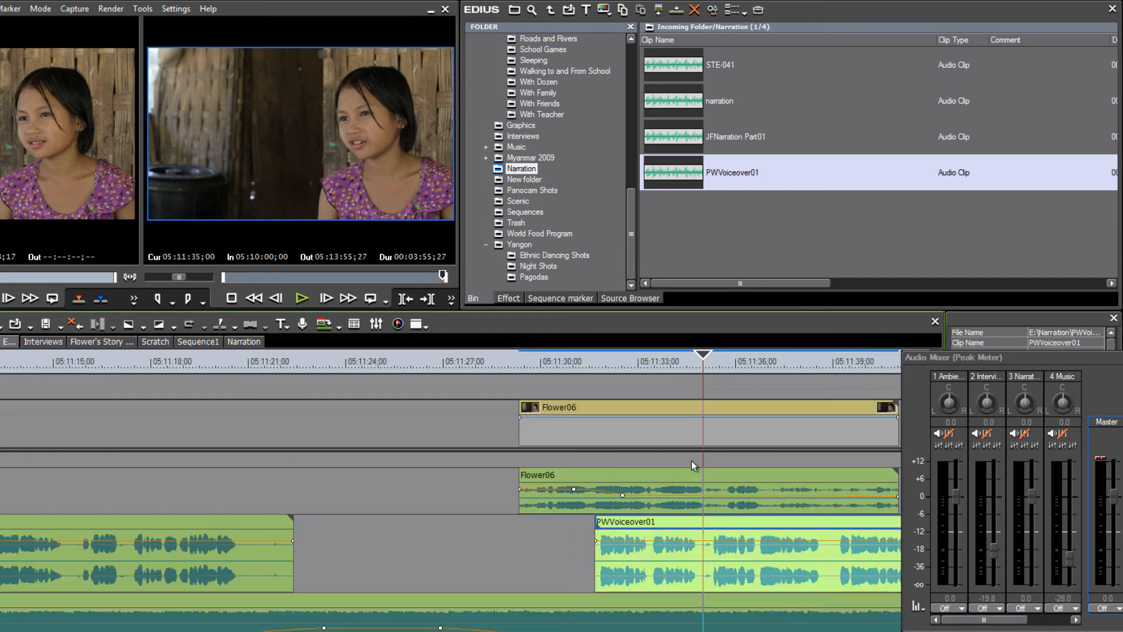
Play Flower06 with PWVoiceover01 from about 05:11:30 to check the mix, and park the playhead at 05:11:38;20.
click(549, 368)
key(space)
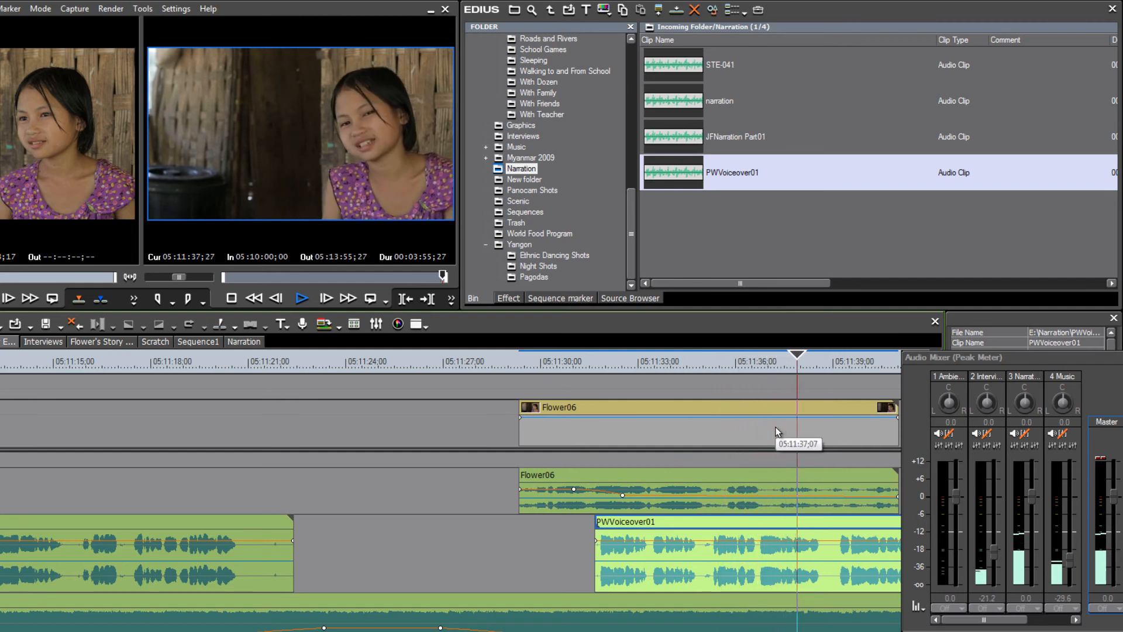
key(space)
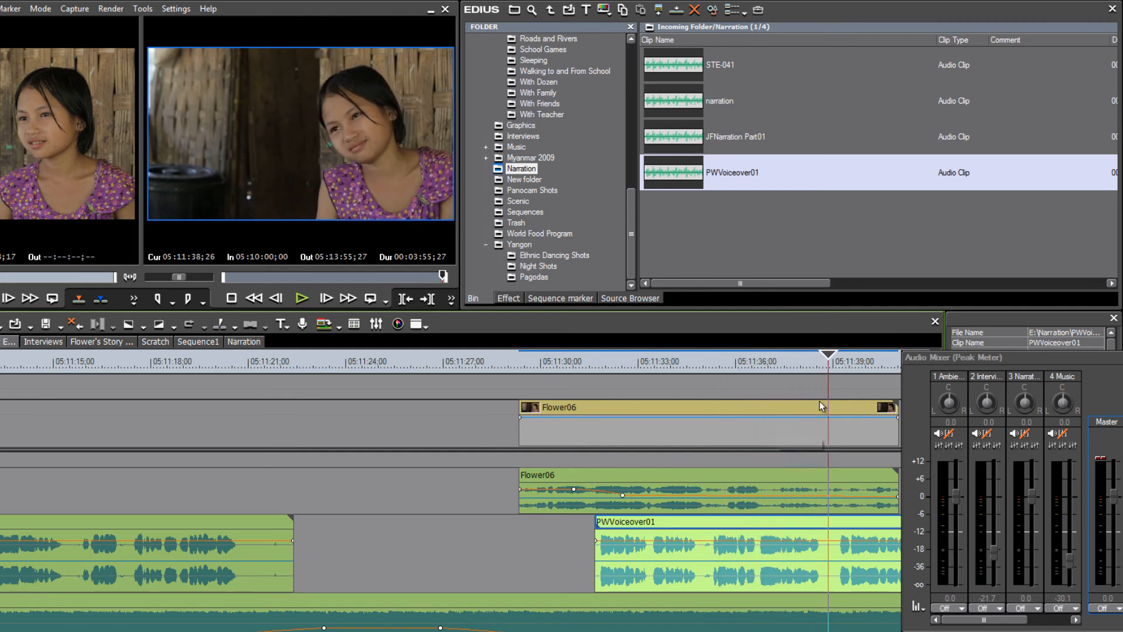
drag(828, 358, 822, 443)
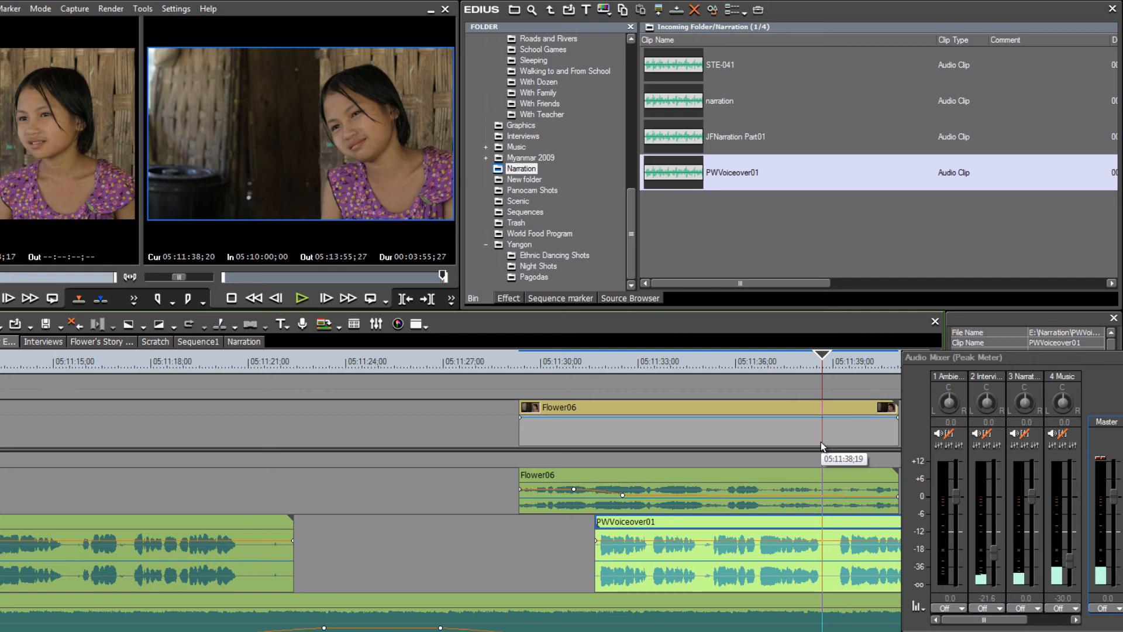
Show the whole sequence on the timeline and scrub through the opening narration clips to about 05:10:34;20.
scroll(821, 443, down, 2)
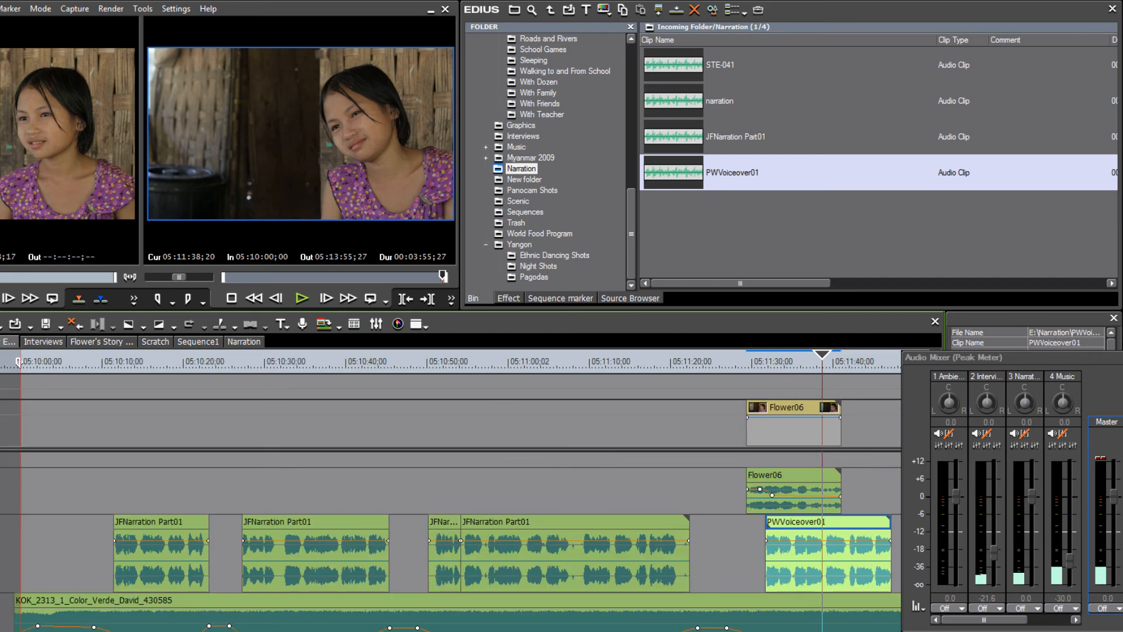
scroll(822, 442, down, 3)
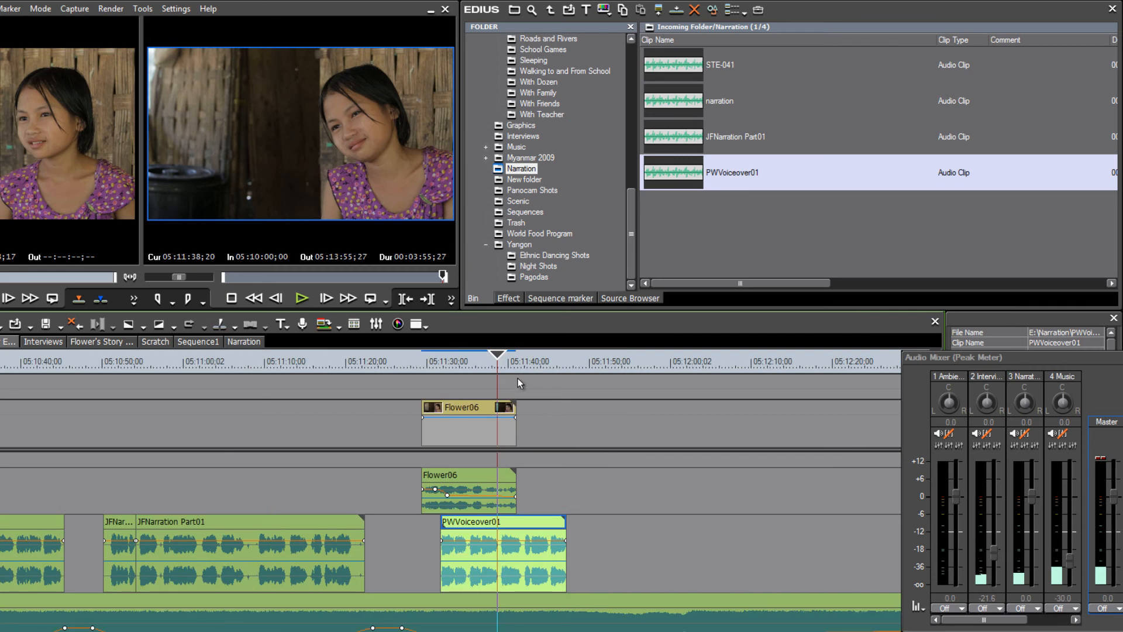
scroll(518, 378, down, 1)
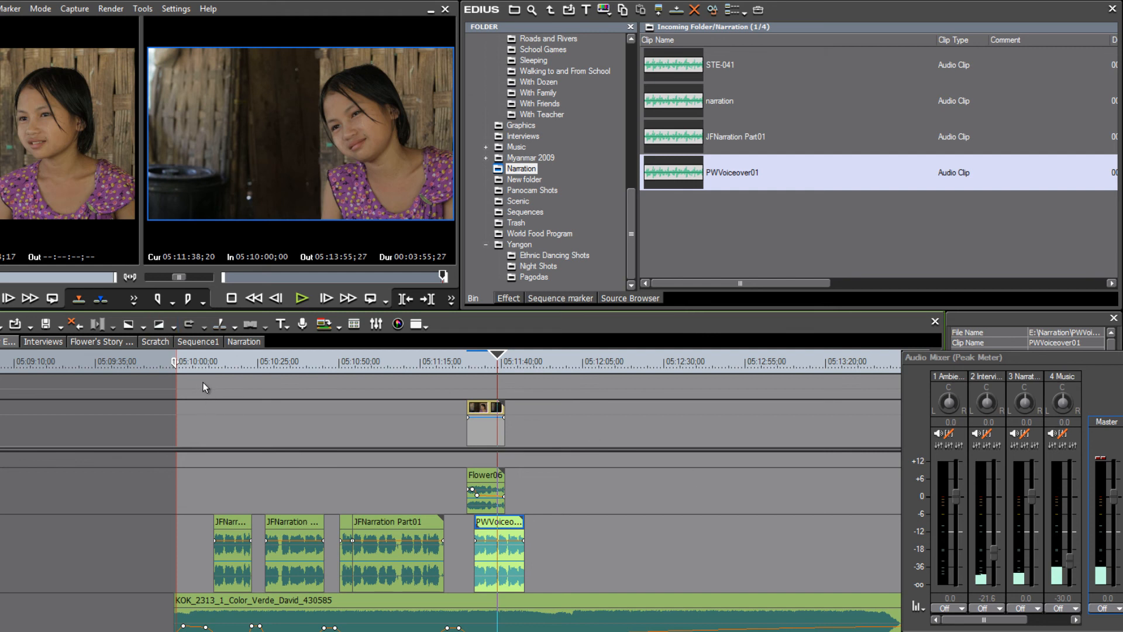
drag(222, 370, 296, 392)
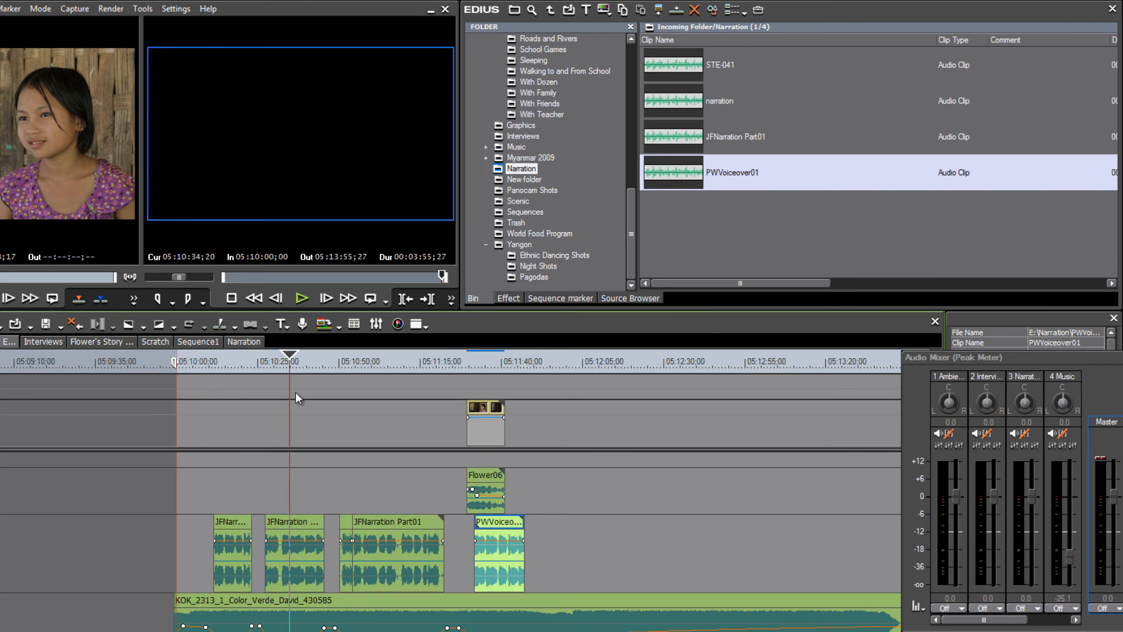